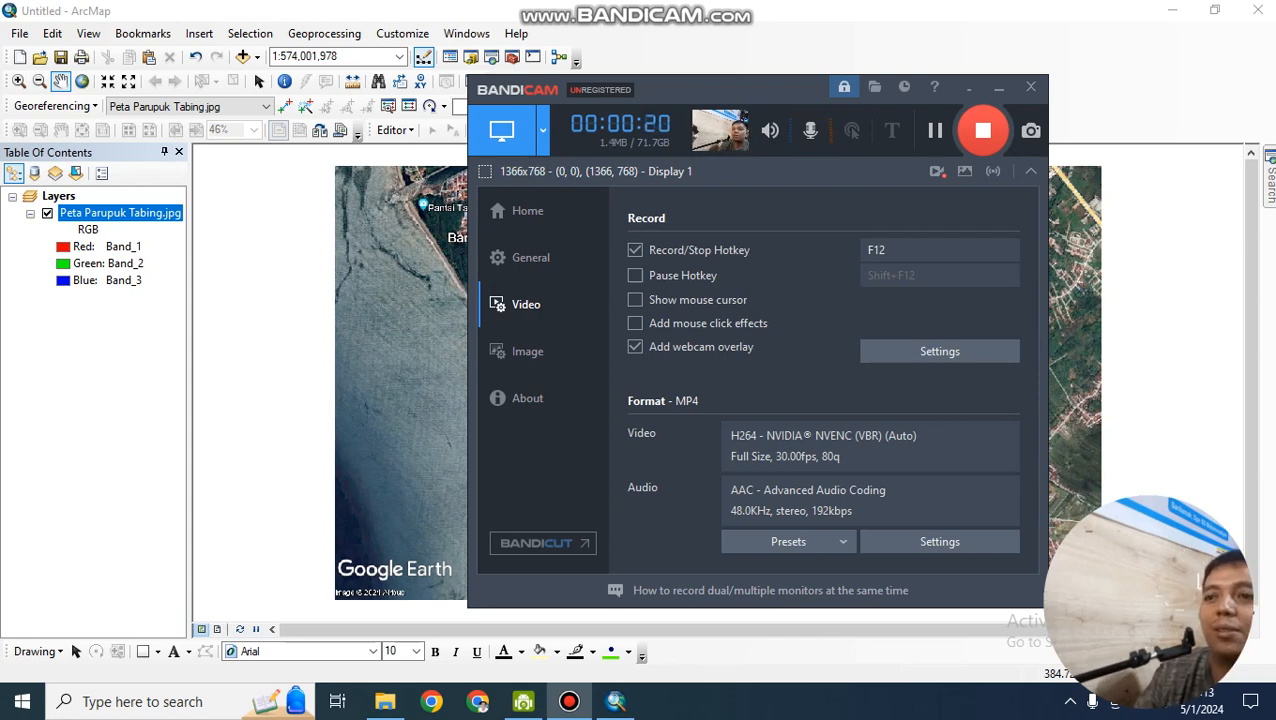
drag(675, 93, 343, 385)
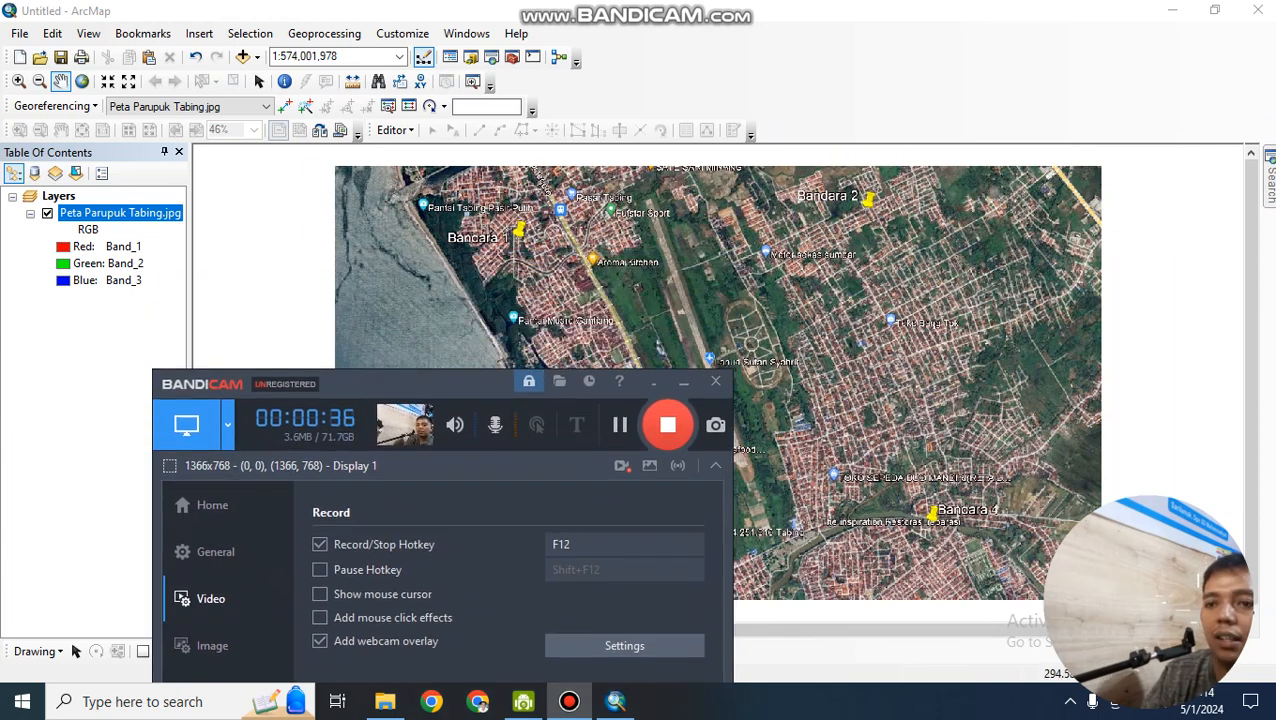
drag(457, 384, 1005, 376)
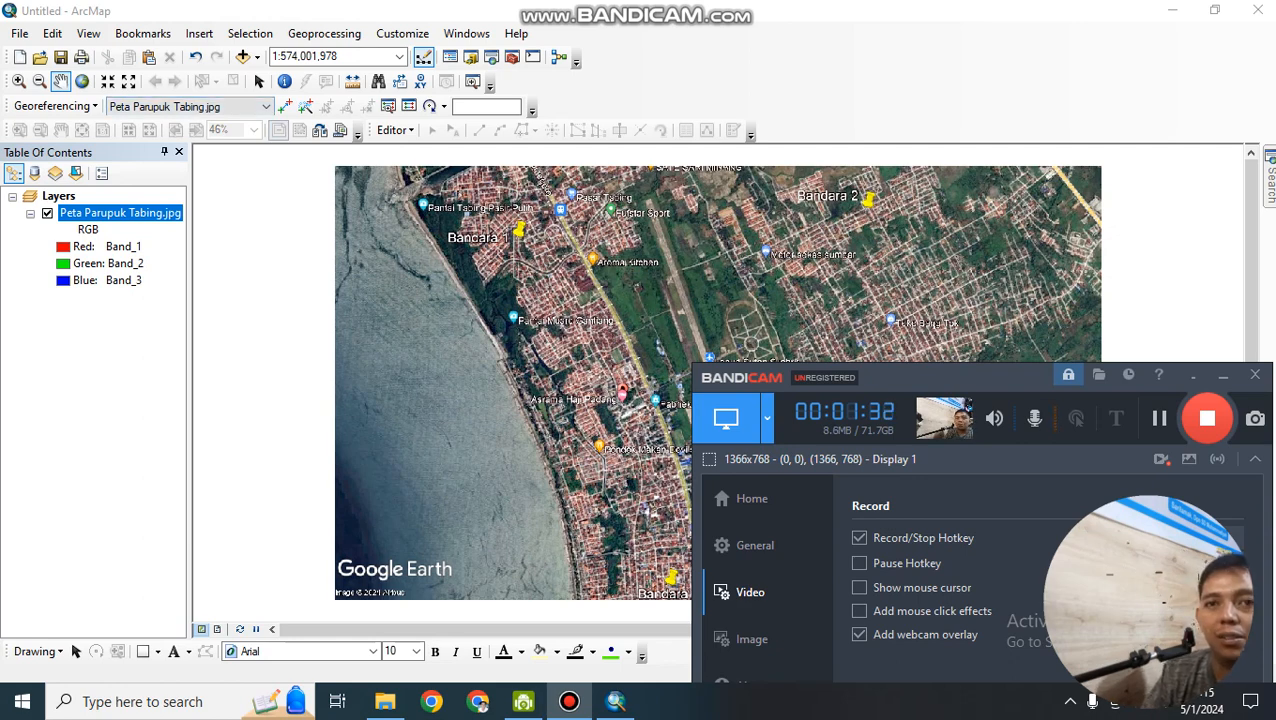
Place a georeferencing control point at the base of the Bandara 1 pin and open its X and Y coordinate entry
click(18, 82)
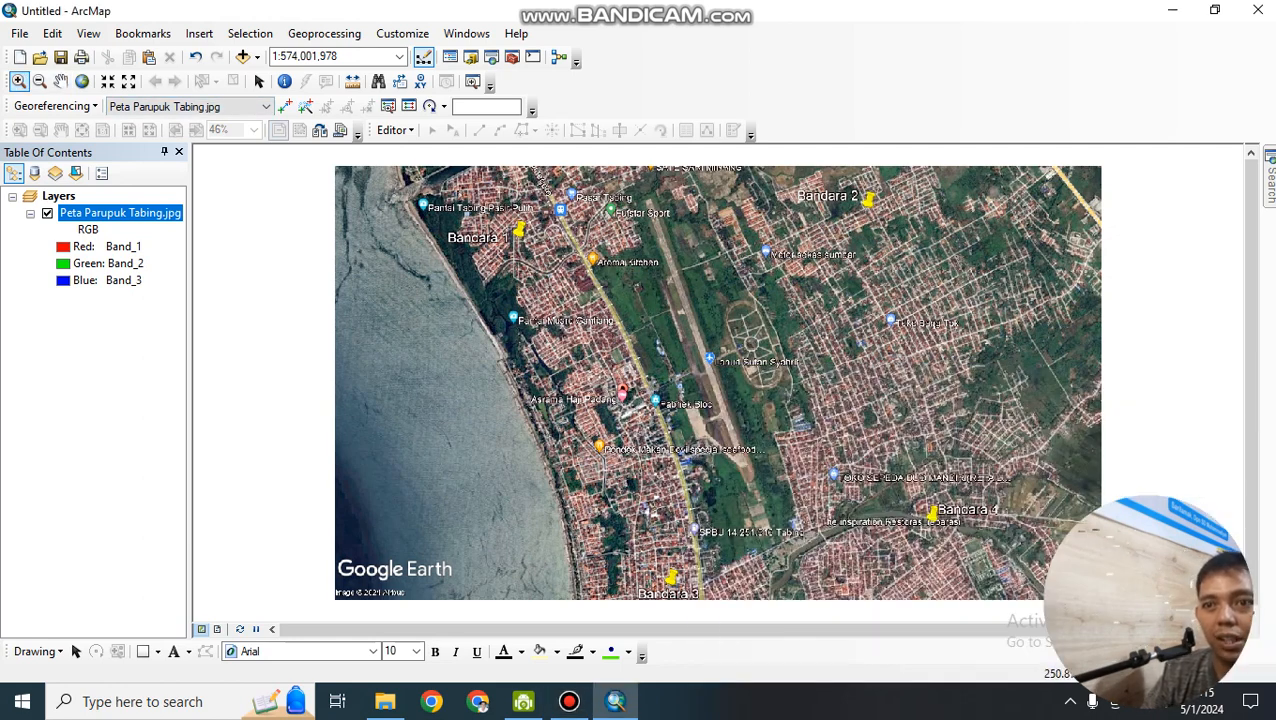
drag(497, 227, 549, 254)
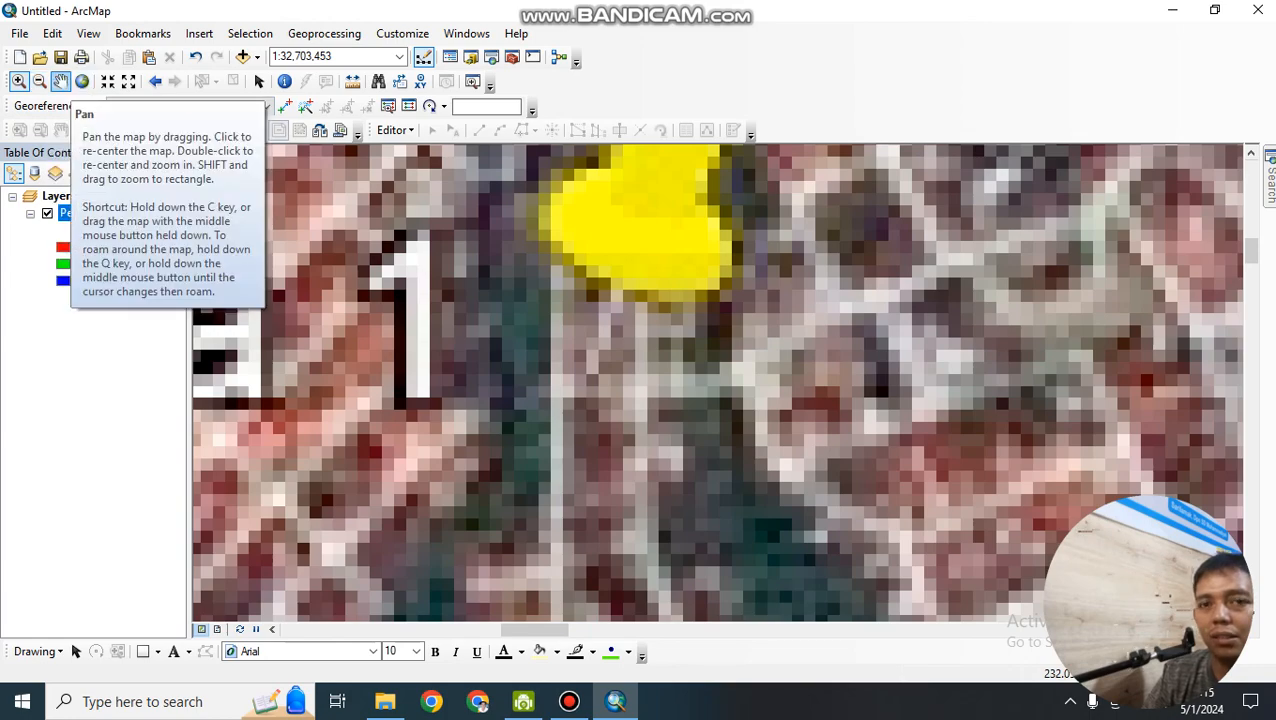
click(82, 81)
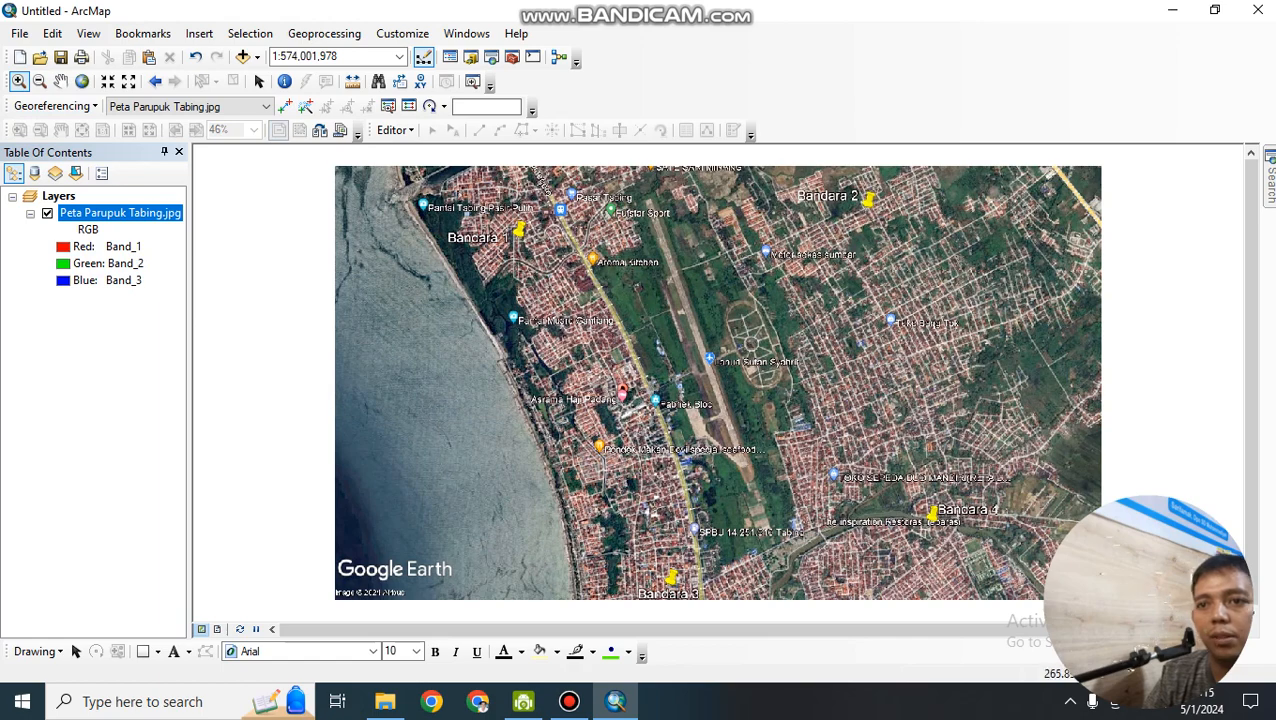
scroll(517, 233, down, 1)
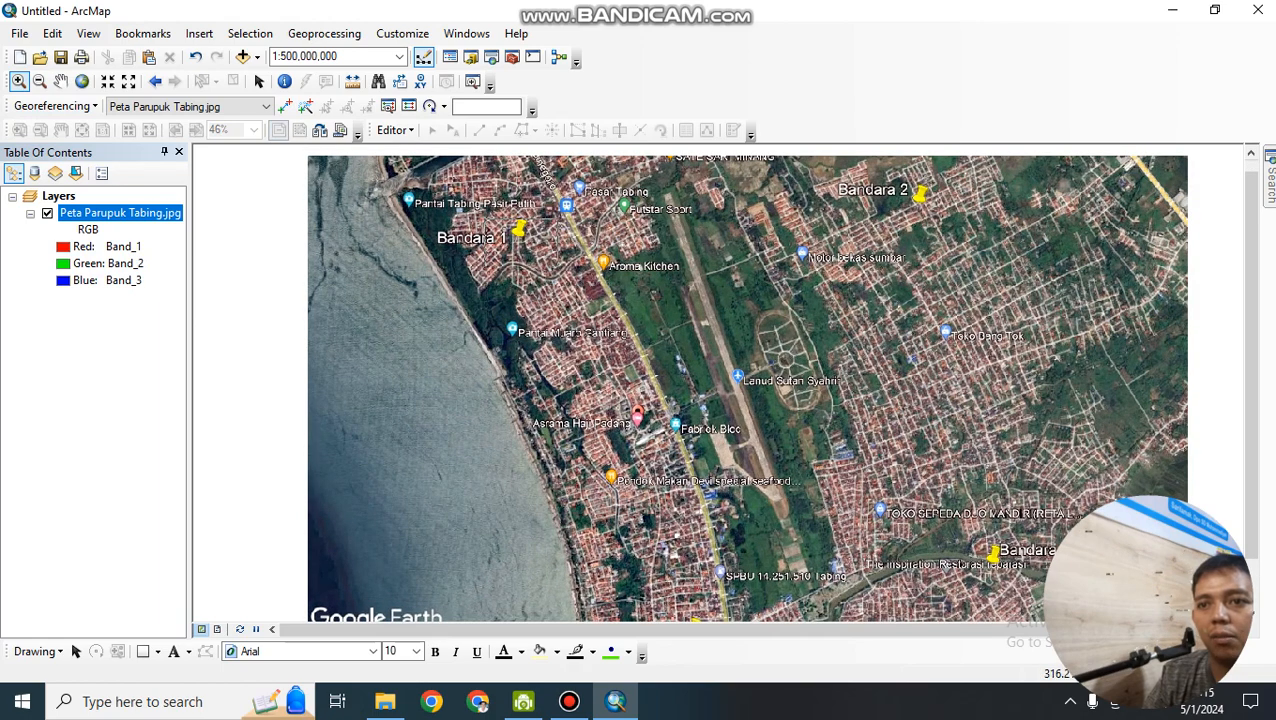
drag(467, 220, 575, 267)
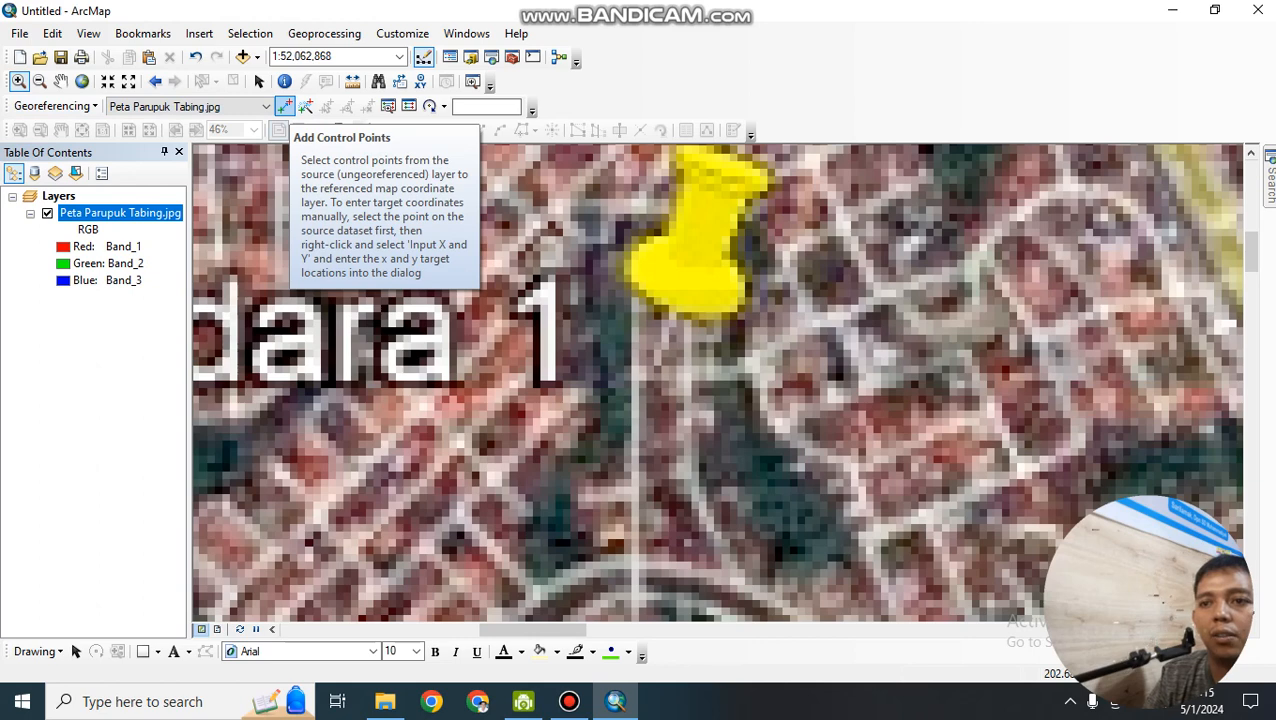
click(284, 106)
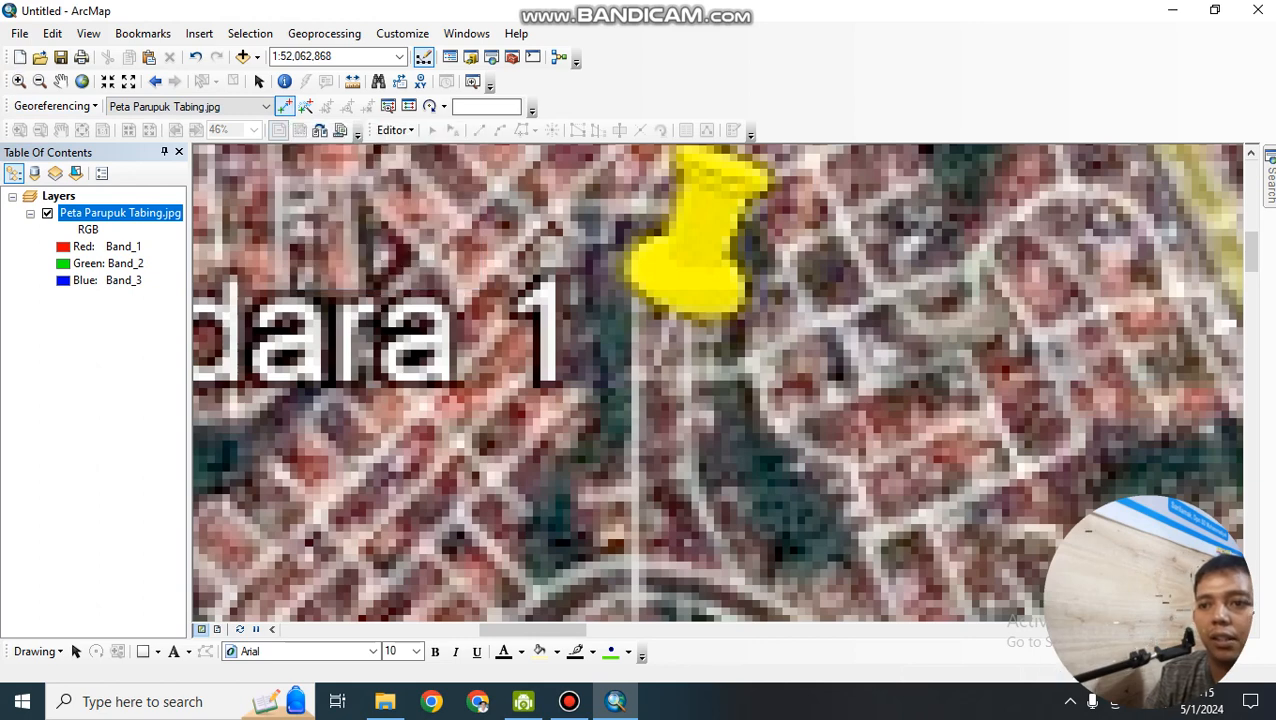
click(657, 360)
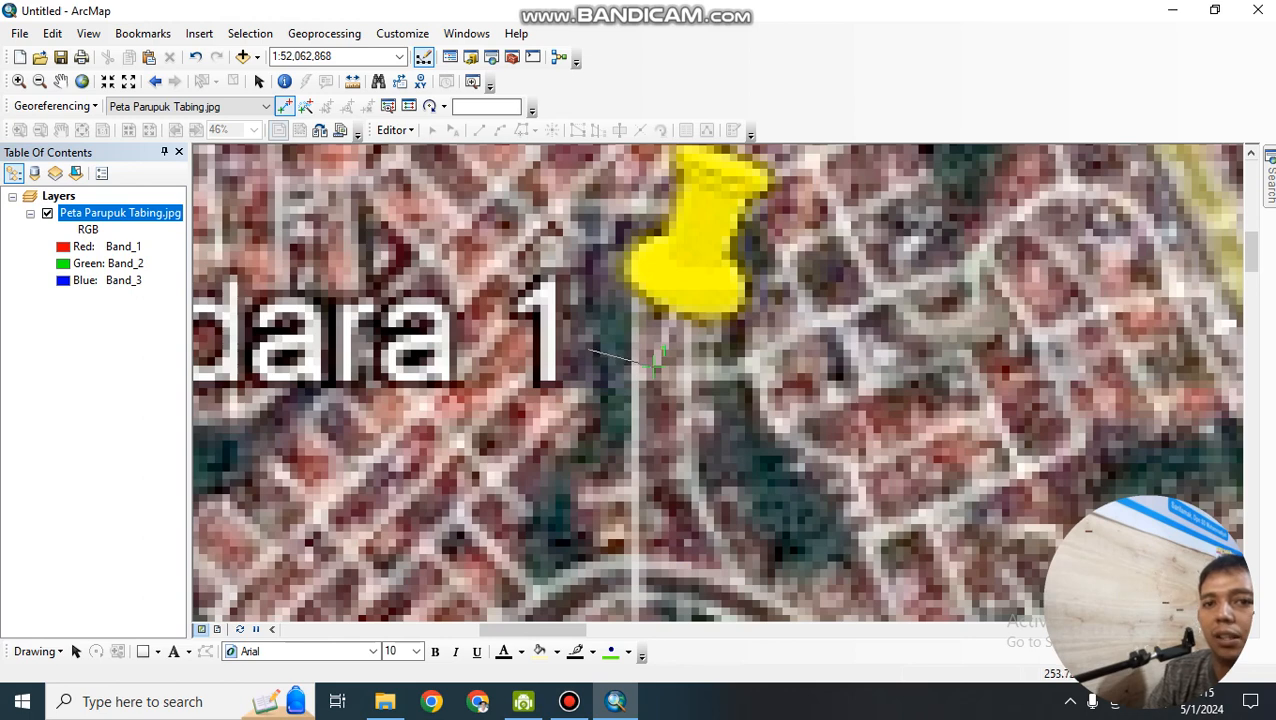
right_click(550, 344)
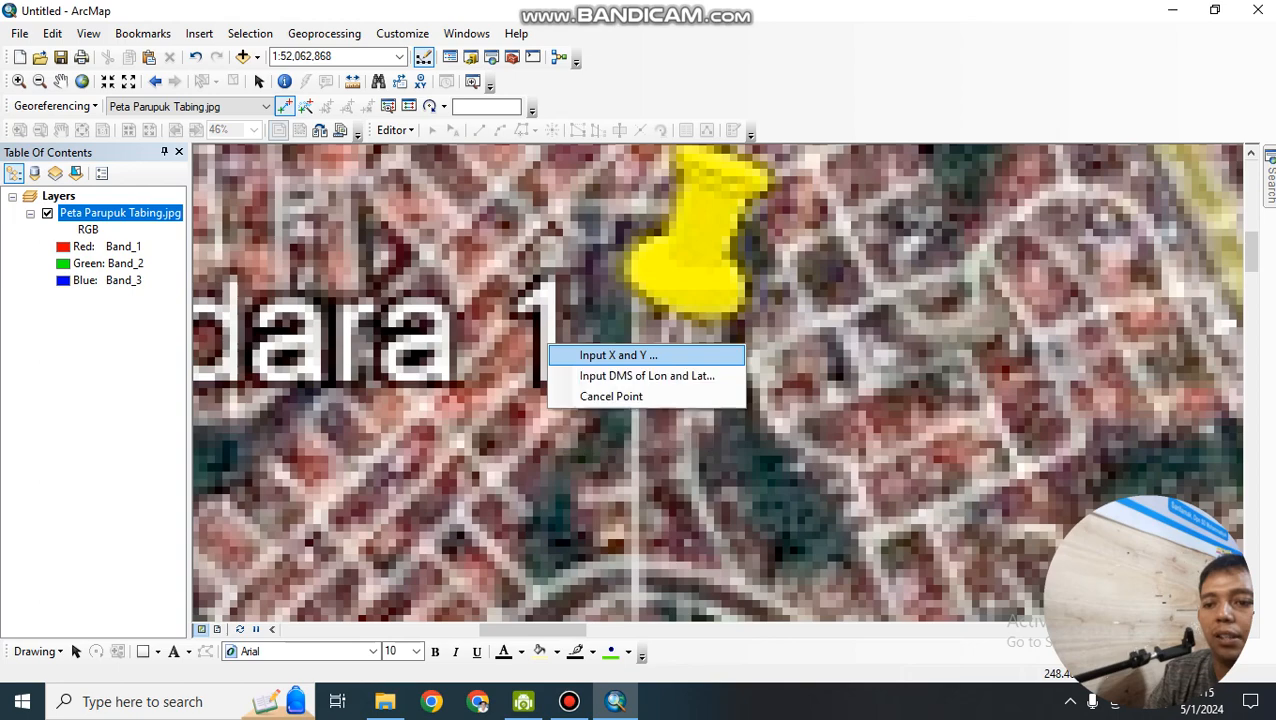
click(618, 355)
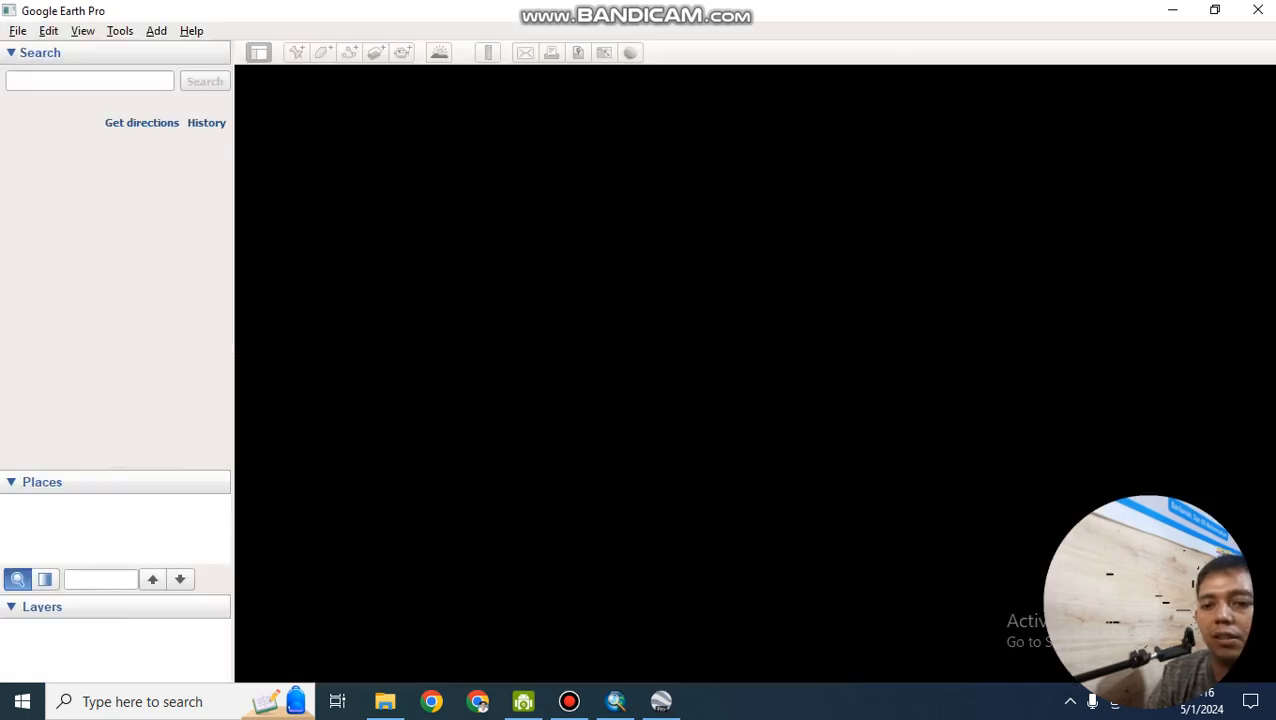
Switch to Google Earth Pro, dismiss the start-up tips and open the properties of the Bandara 1 placemark
click(615, 702)
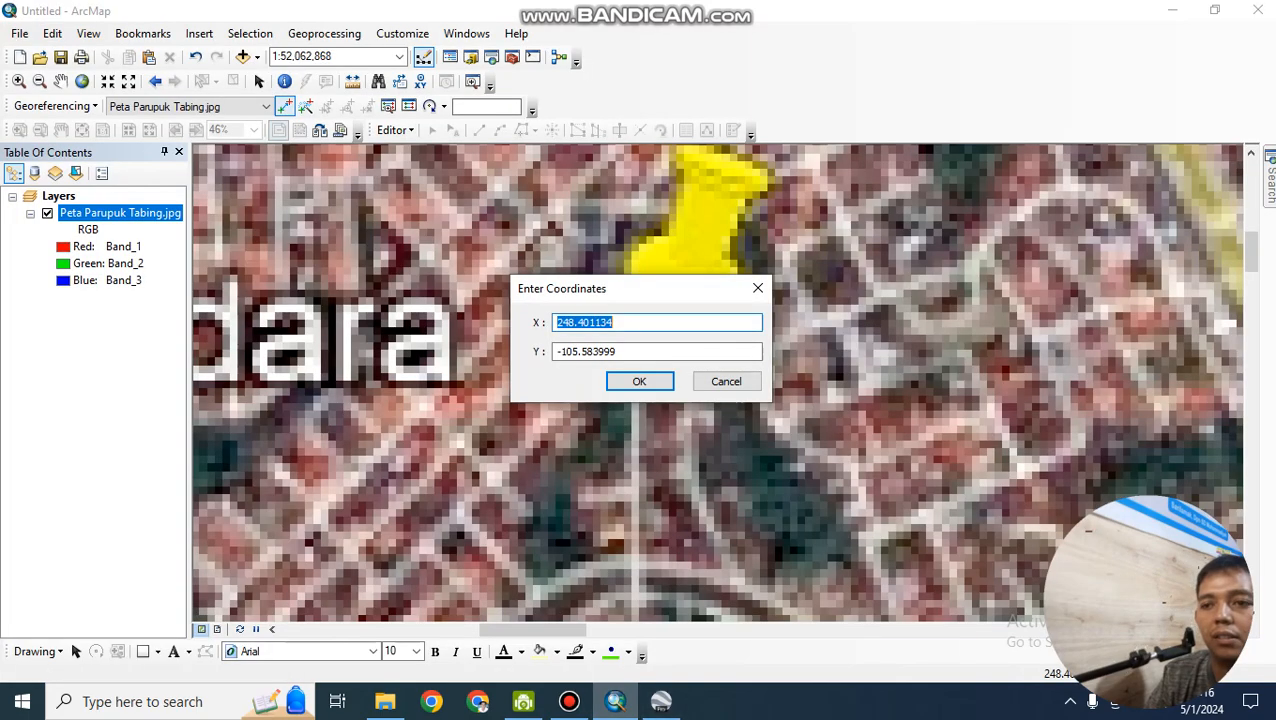
click(661, 702)
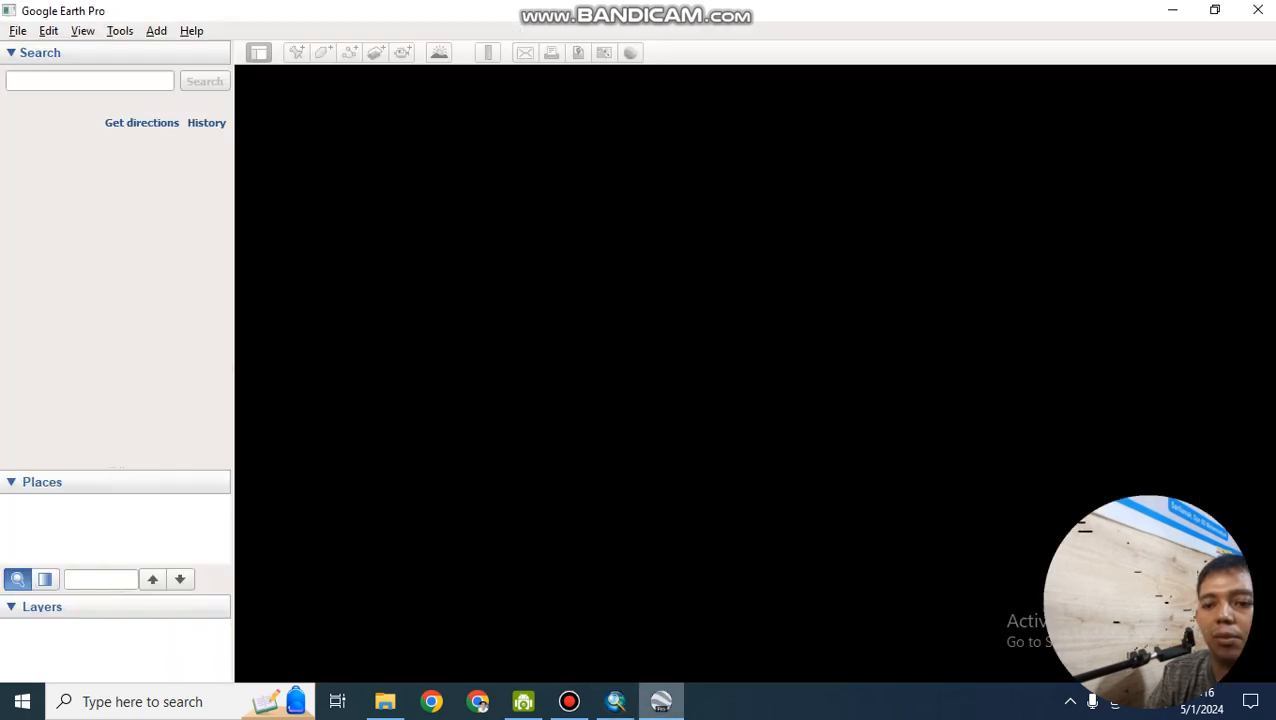
click(615, 702)
click(661, 702)
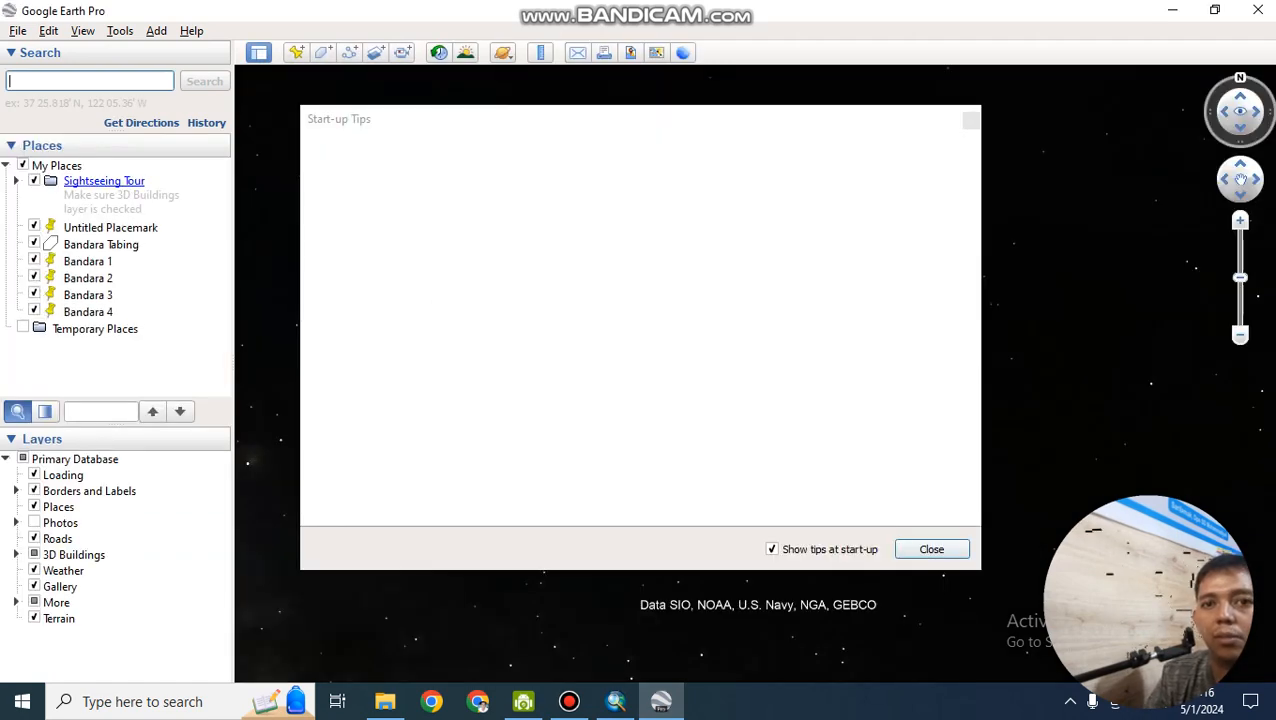
click(88, 261)
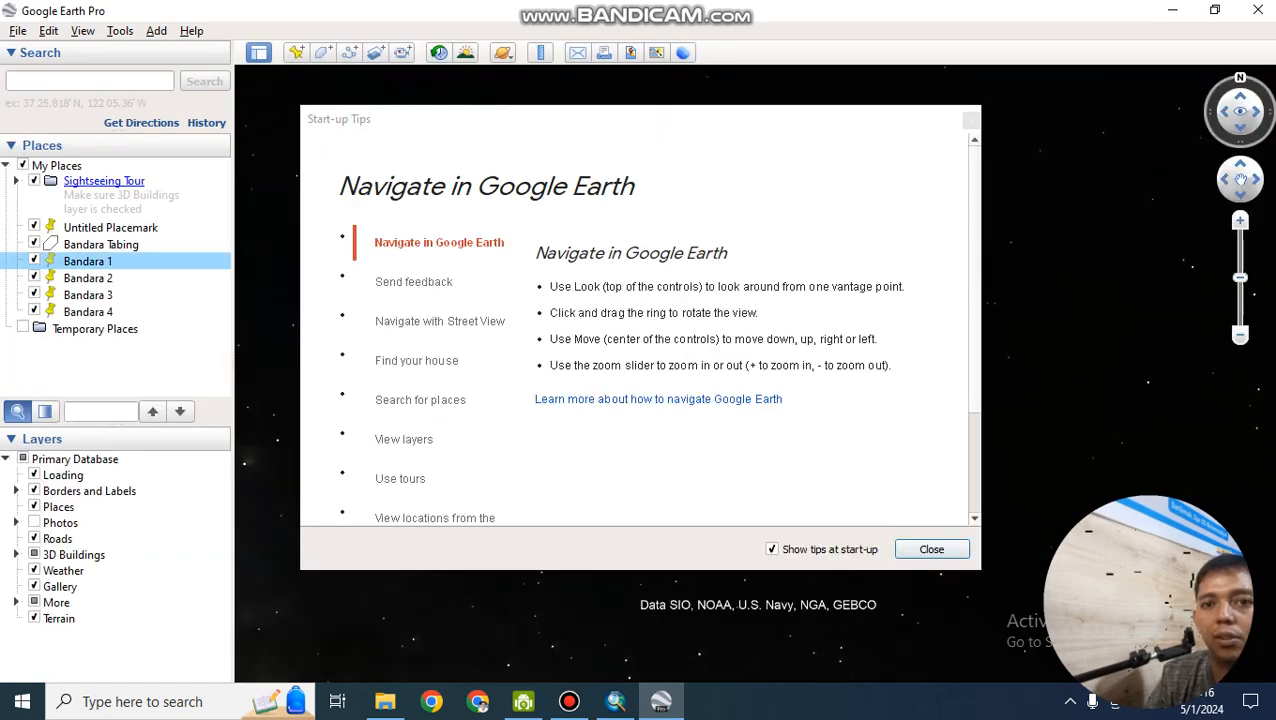
click(932, 549)
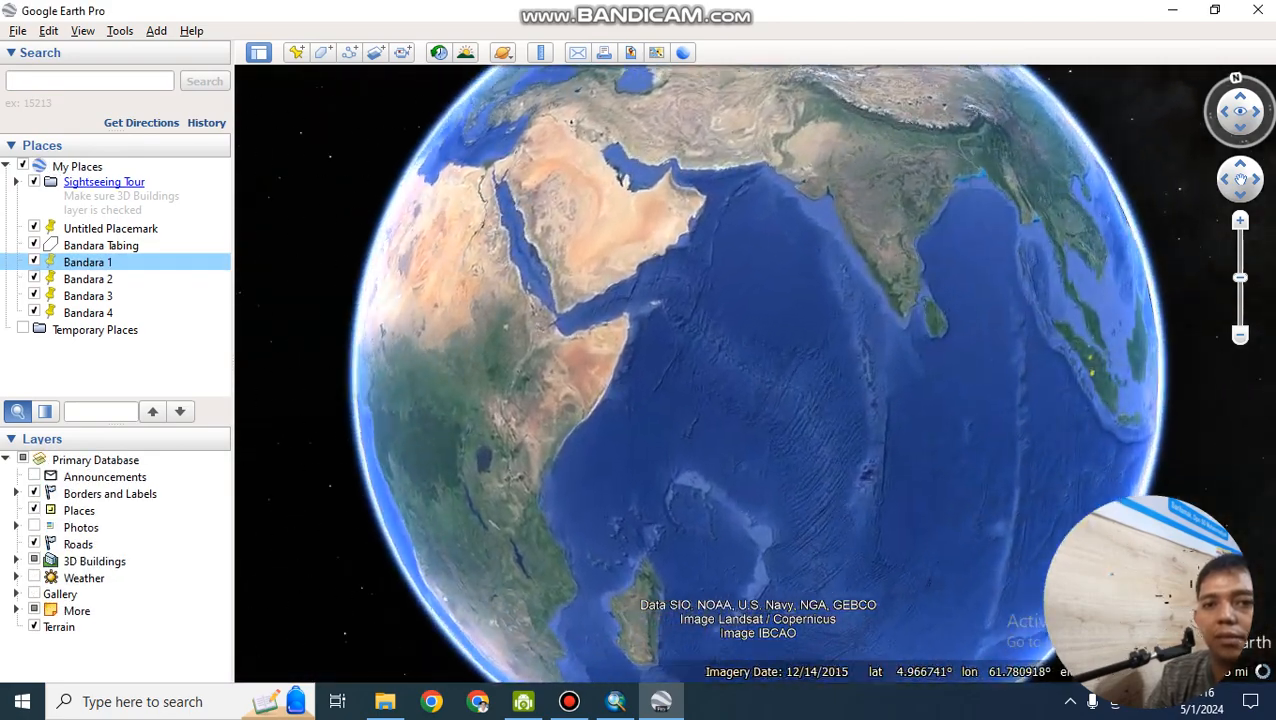
right_click(108, 264)
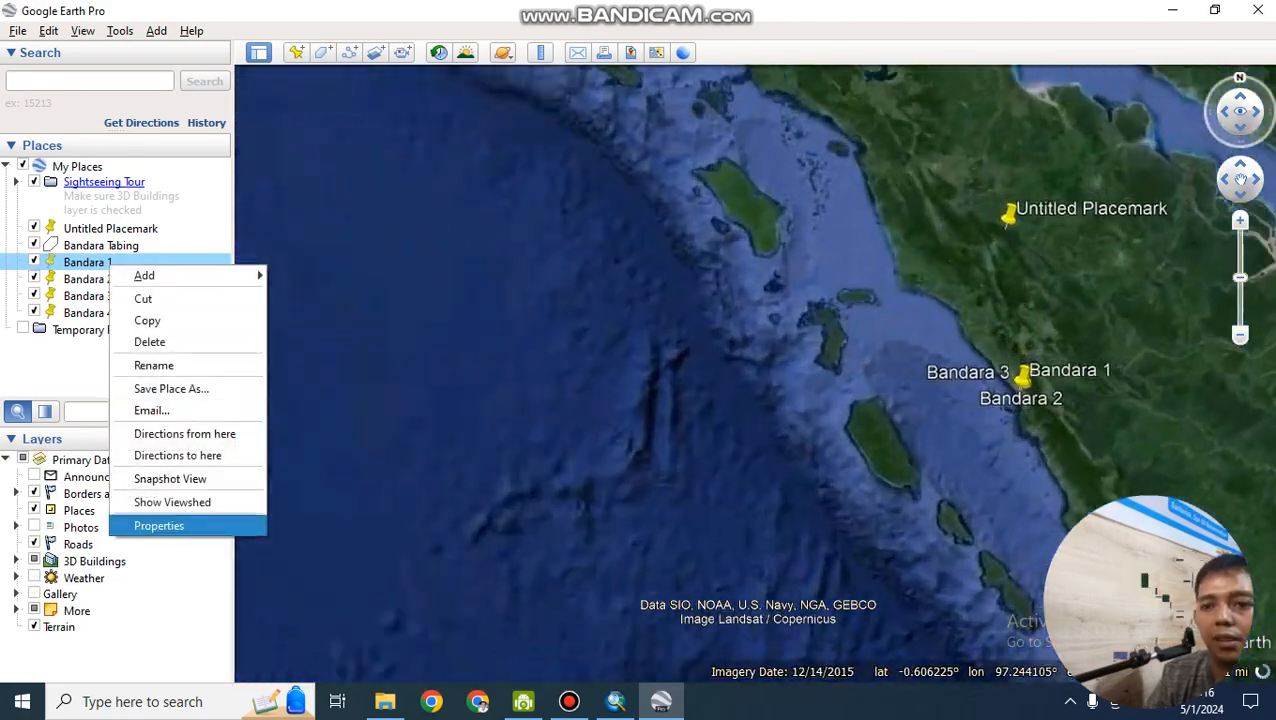
click(159, 525)
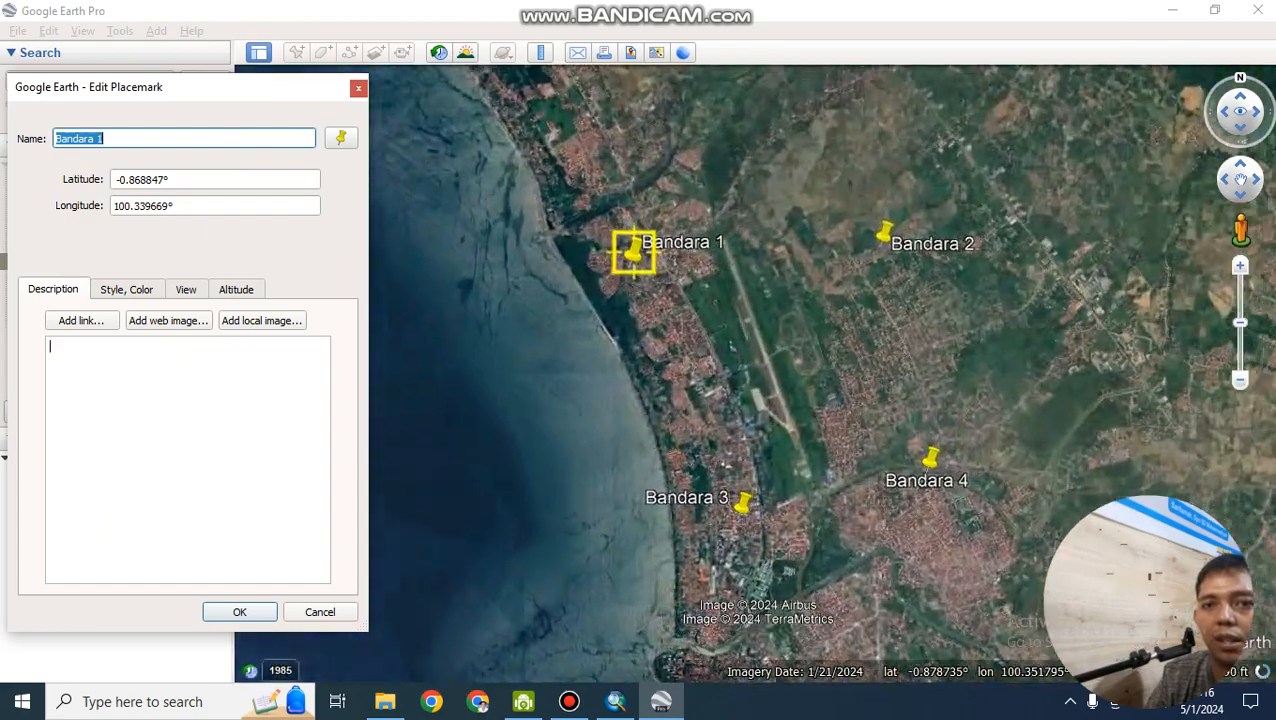
Copy Bandara 1's longitude 100.339669 from the placemark into the control point's Y coordinate in ArcMap
click(172, 206)
double_click(150, 206)
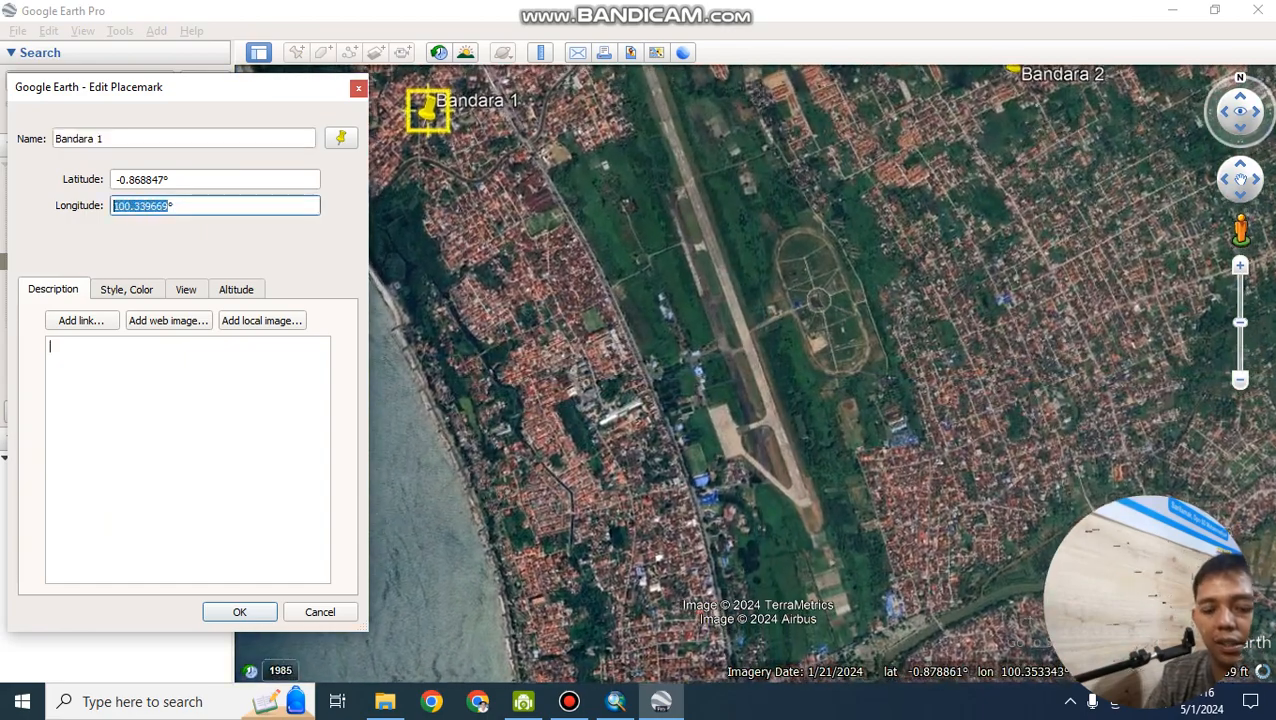
key(ctrl+c)
key(alt+Tab)
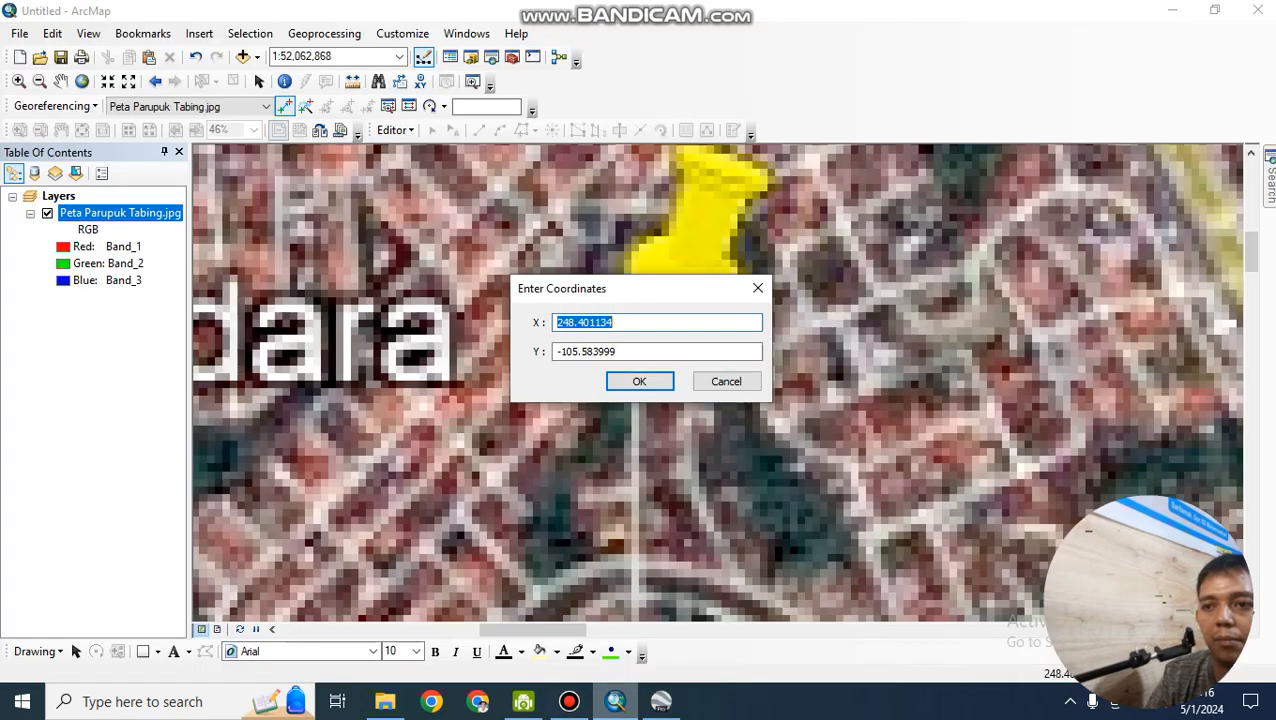
key(Tab)
key(ctrl+v)
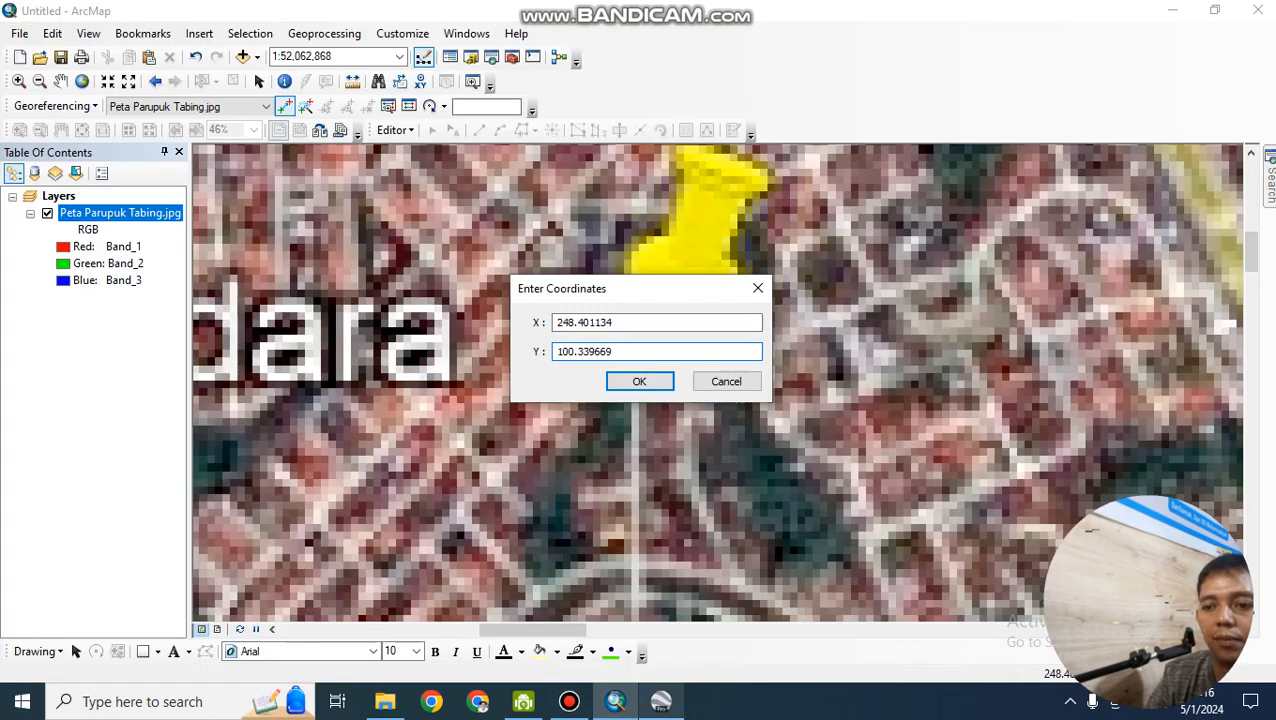
Copy Bandara 1's latitude -0.868847 from Google Earth Pro into the control point's X coordinate in ArcMap and confirm the coordinates
key(alt+Tab)
click(159, 180)
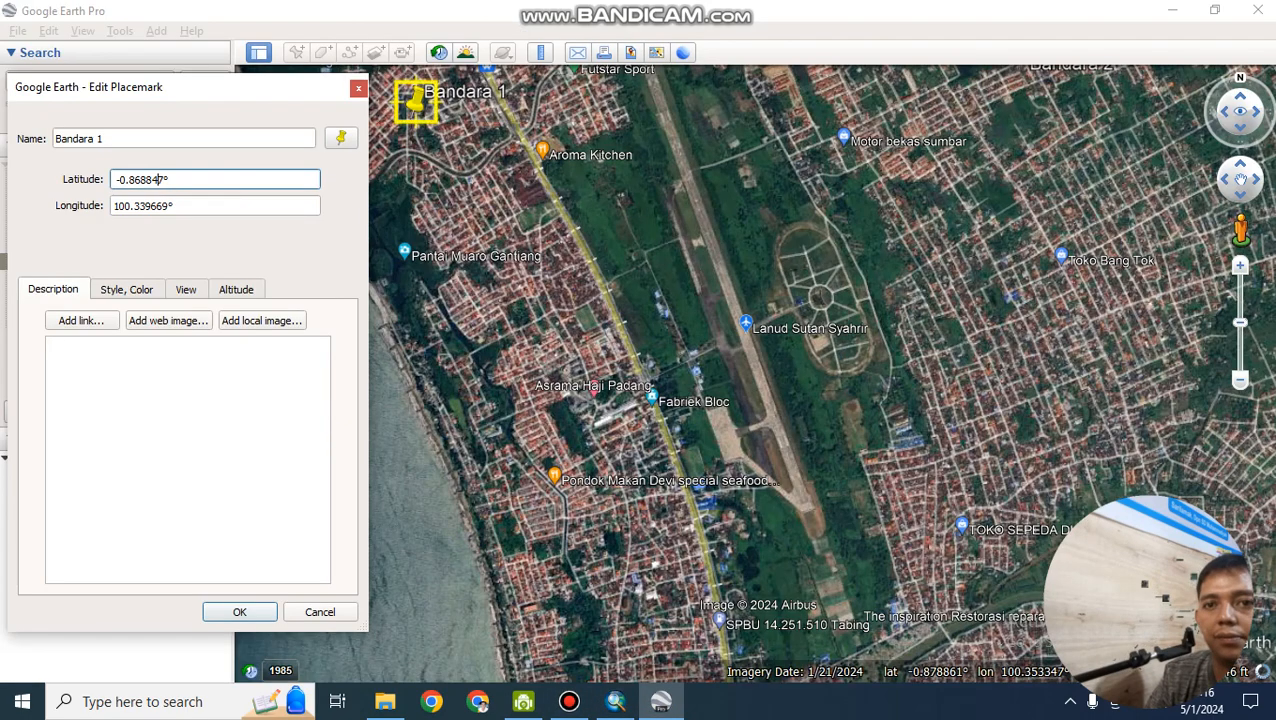
drag(165, 180, 112, 180)
key(ctrl+c)
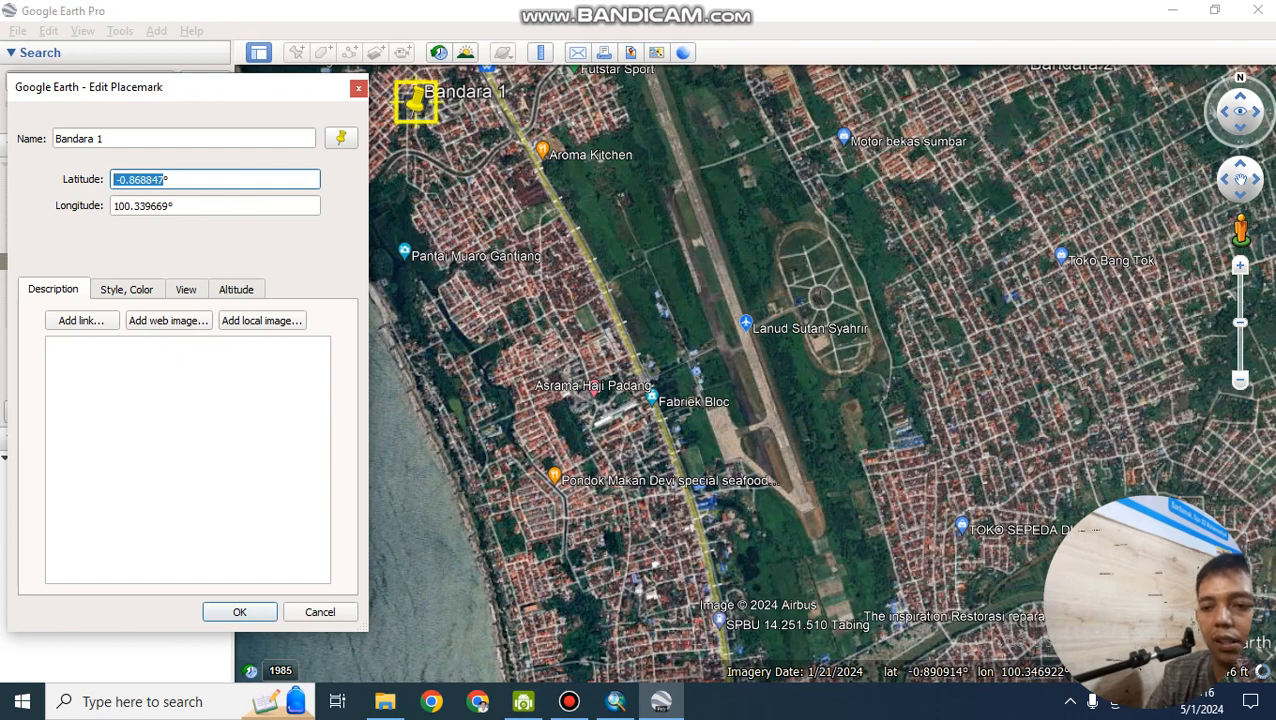
key(alt+Tab)
drag(612, 322, 555, 322)
key(ctrl+v)
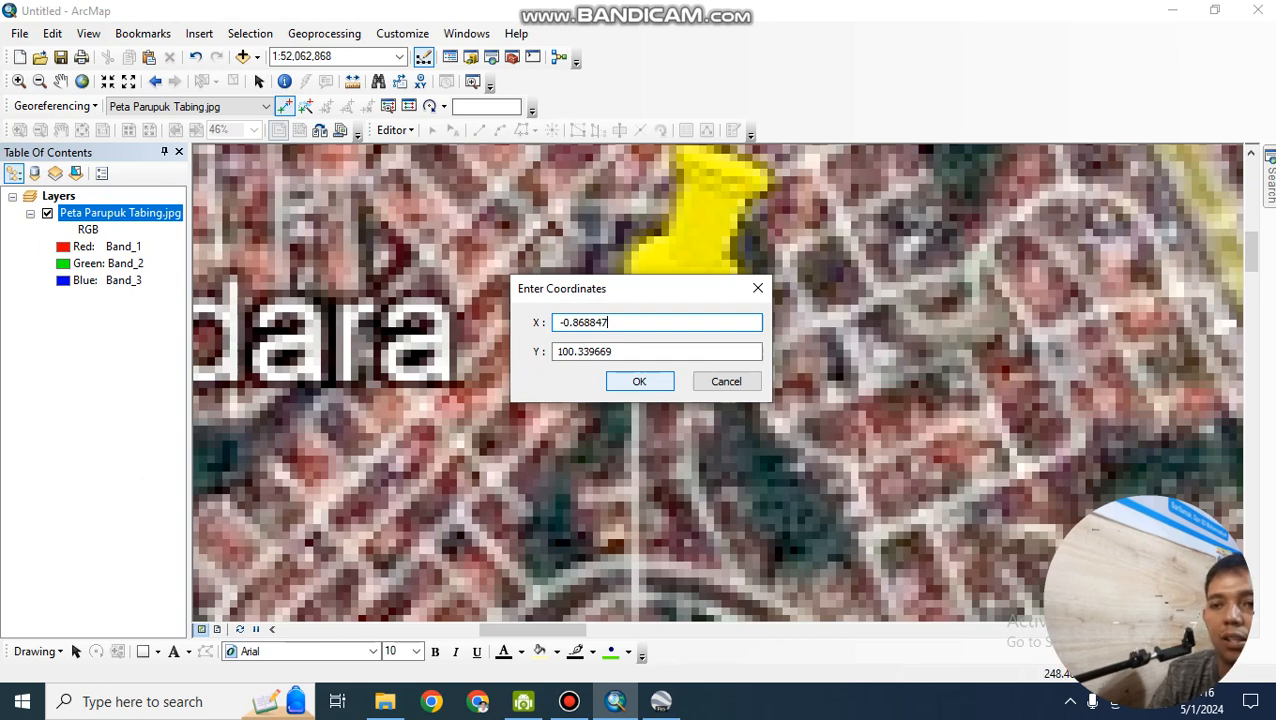
key(Return)
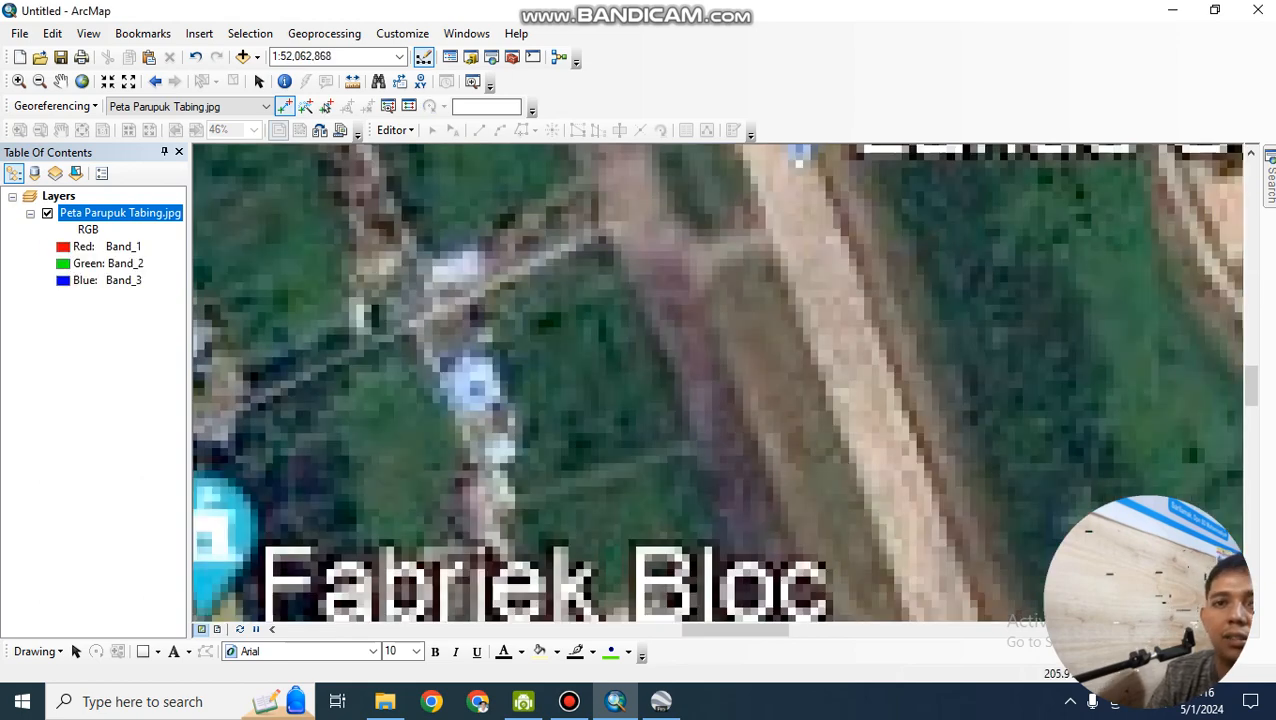
Place a second control point at the base of the Bandara 2 pin and open its X and Y coordinate entry
click(82, 81)
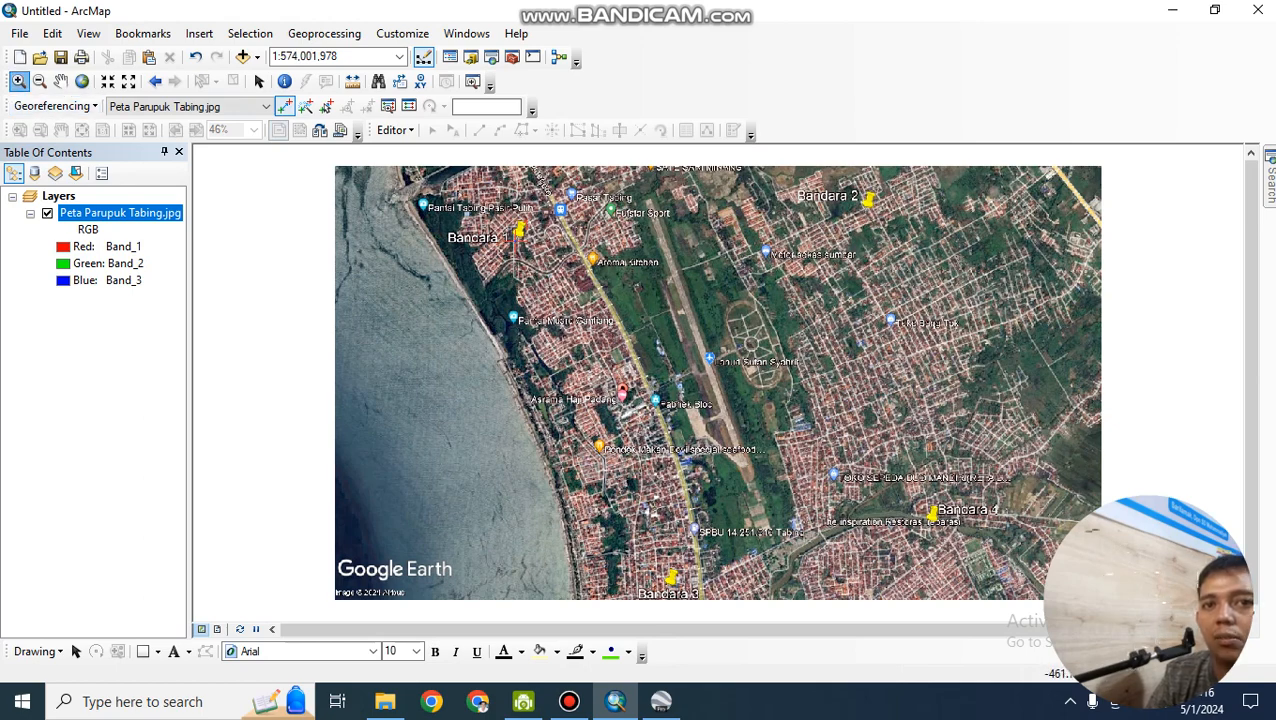
click(19, 81)
drag(437, 196, 615, 292)
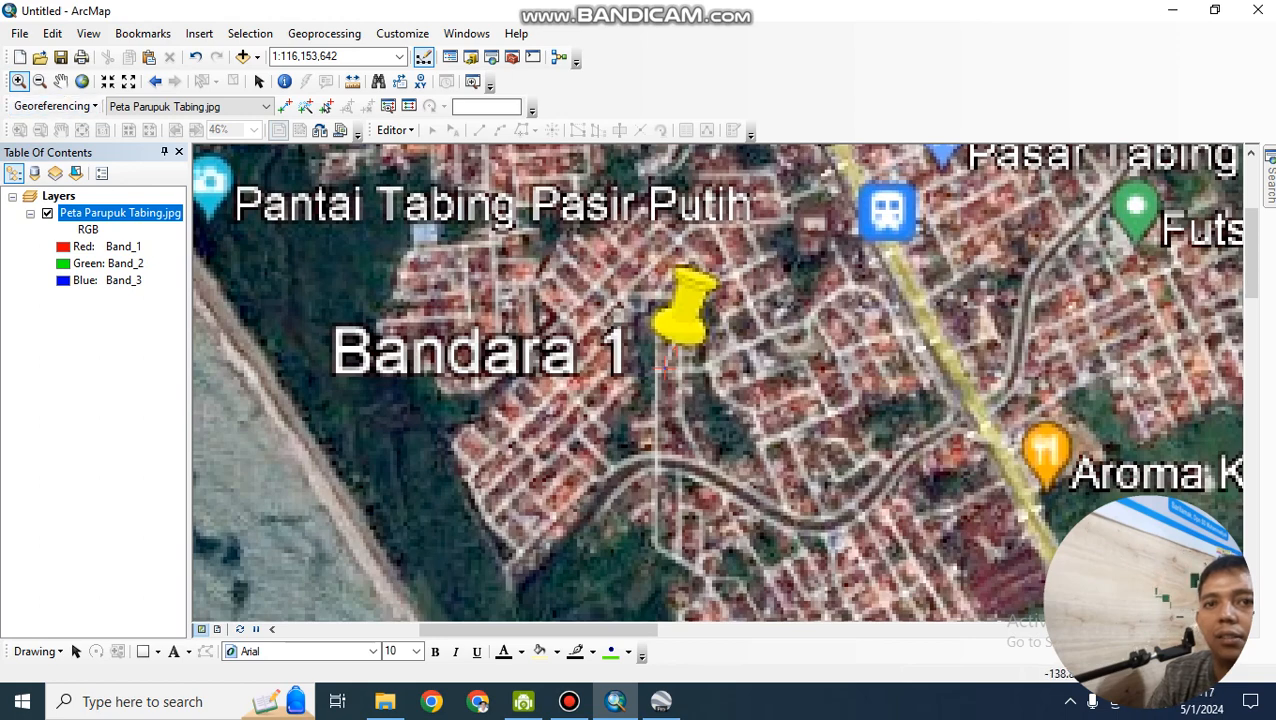
click(82, 81)
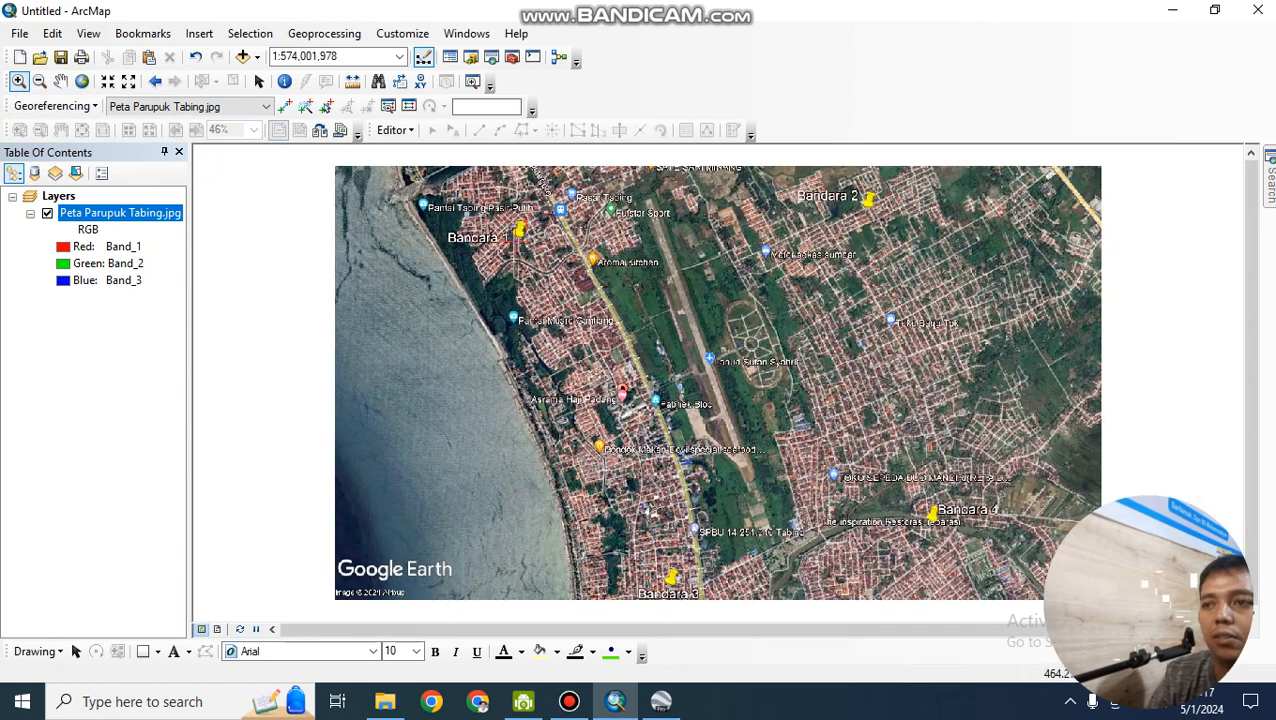
drag(836, 194, 902, 230)
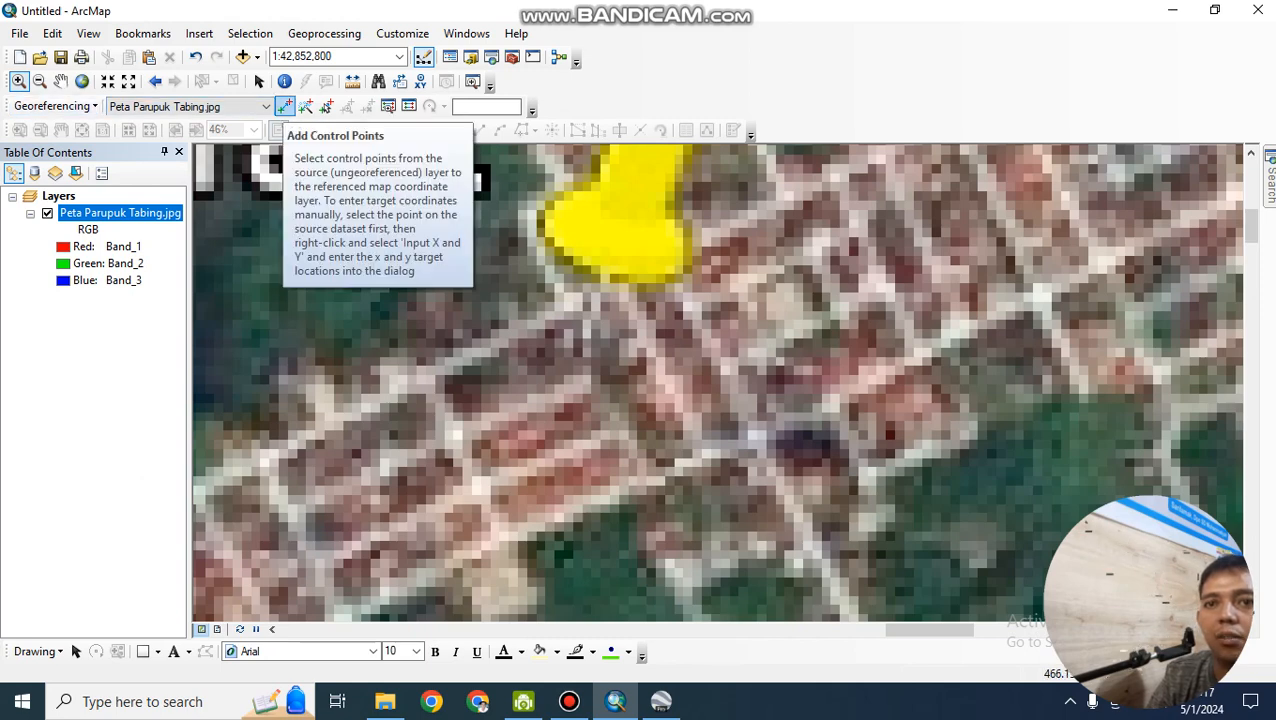
click(284, 106)
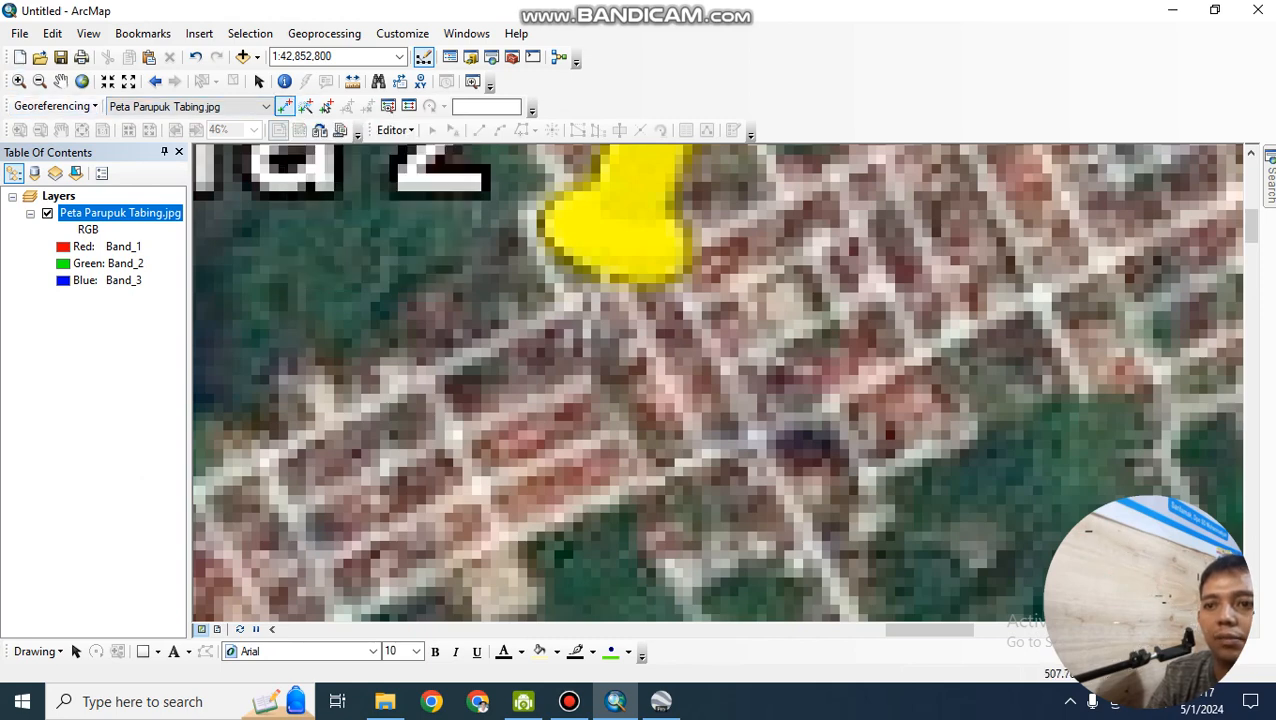
click(584, 338)
right_click(675, 316)
click(746, 328)
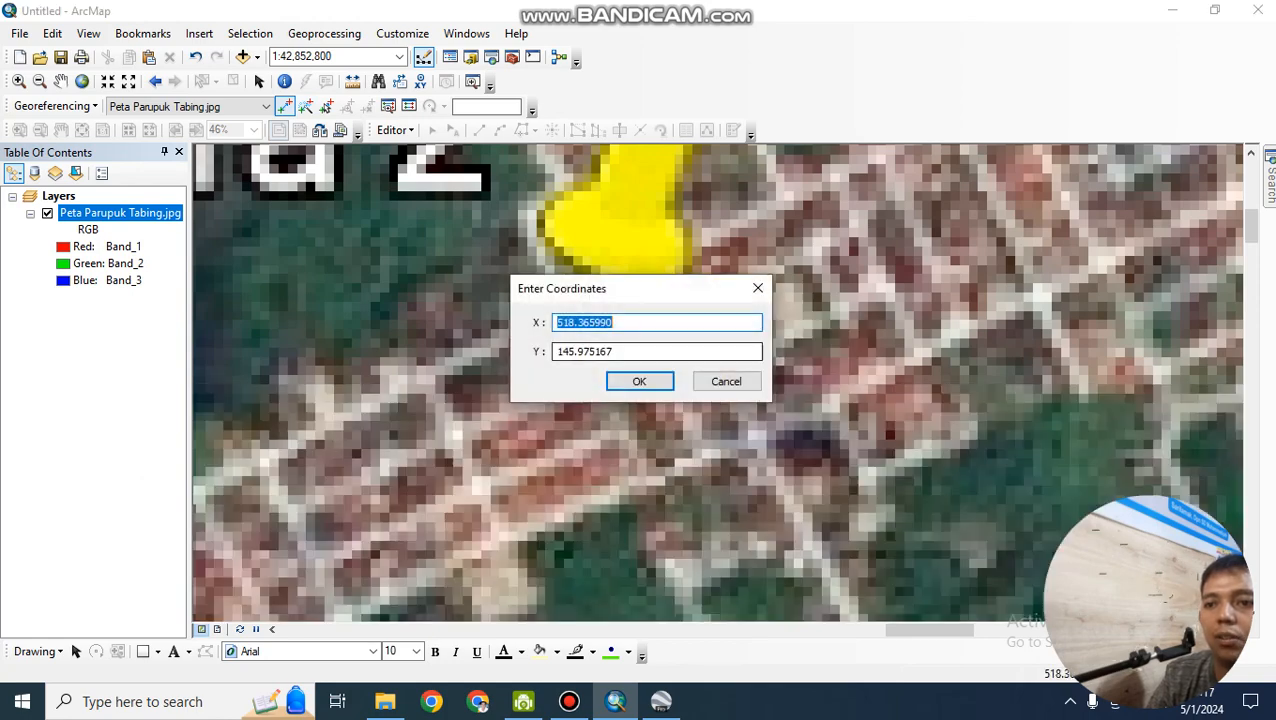
Copy latitude -0.868847 from Google Earth Pro into the second control point's X coordinate in ArcMap, and close the Bandara 1 placemark properties
click(661, 701)
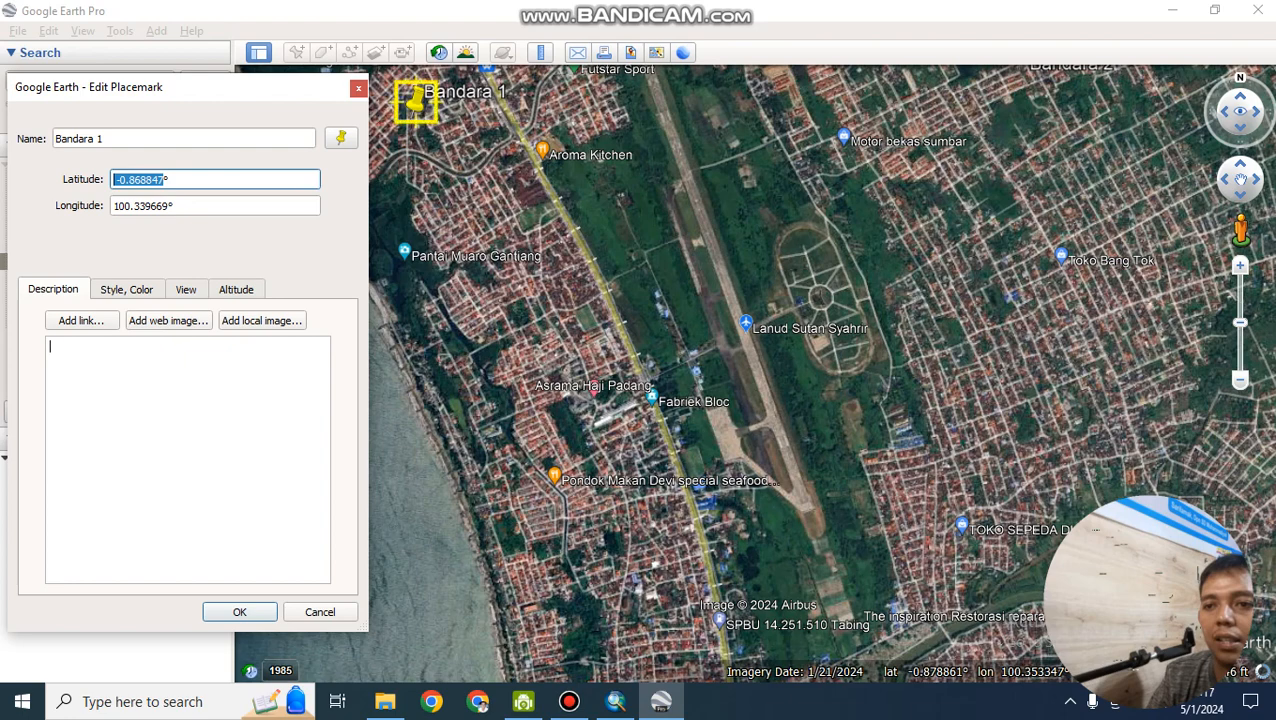
key(ctrl+c)
key(alt+Tab)
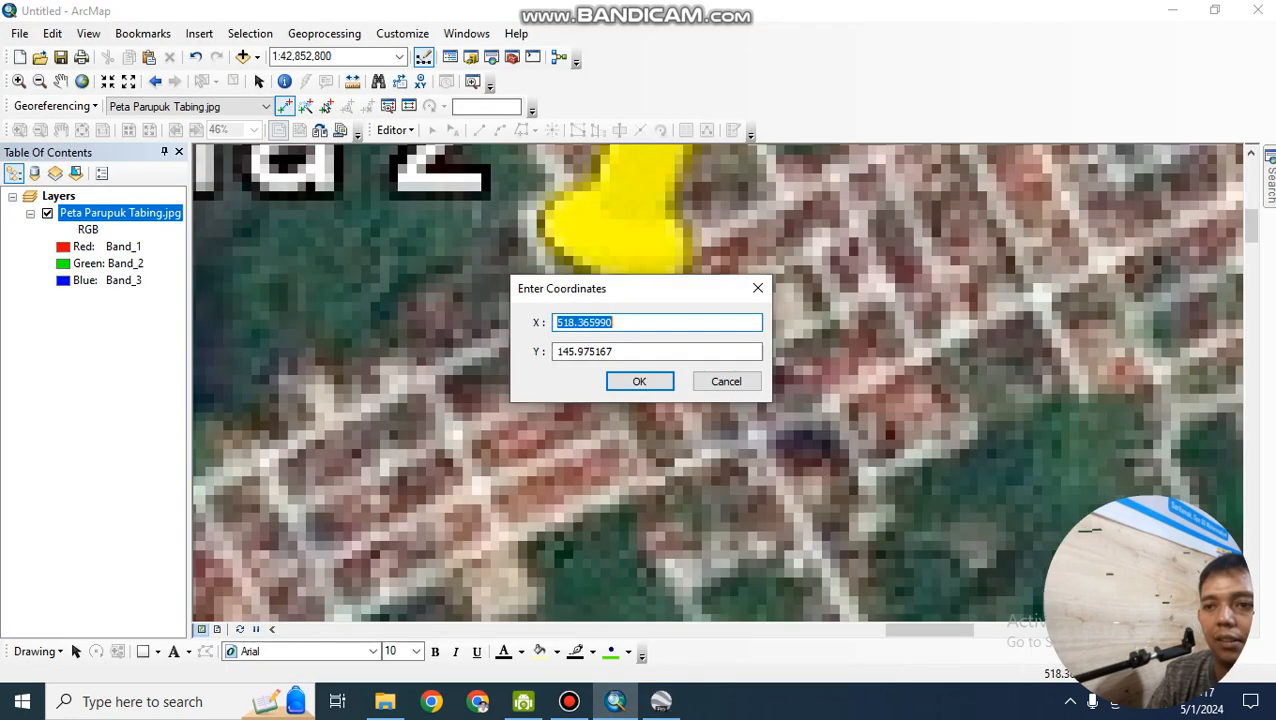
key(ctrl+v)
key(alt+Tab)
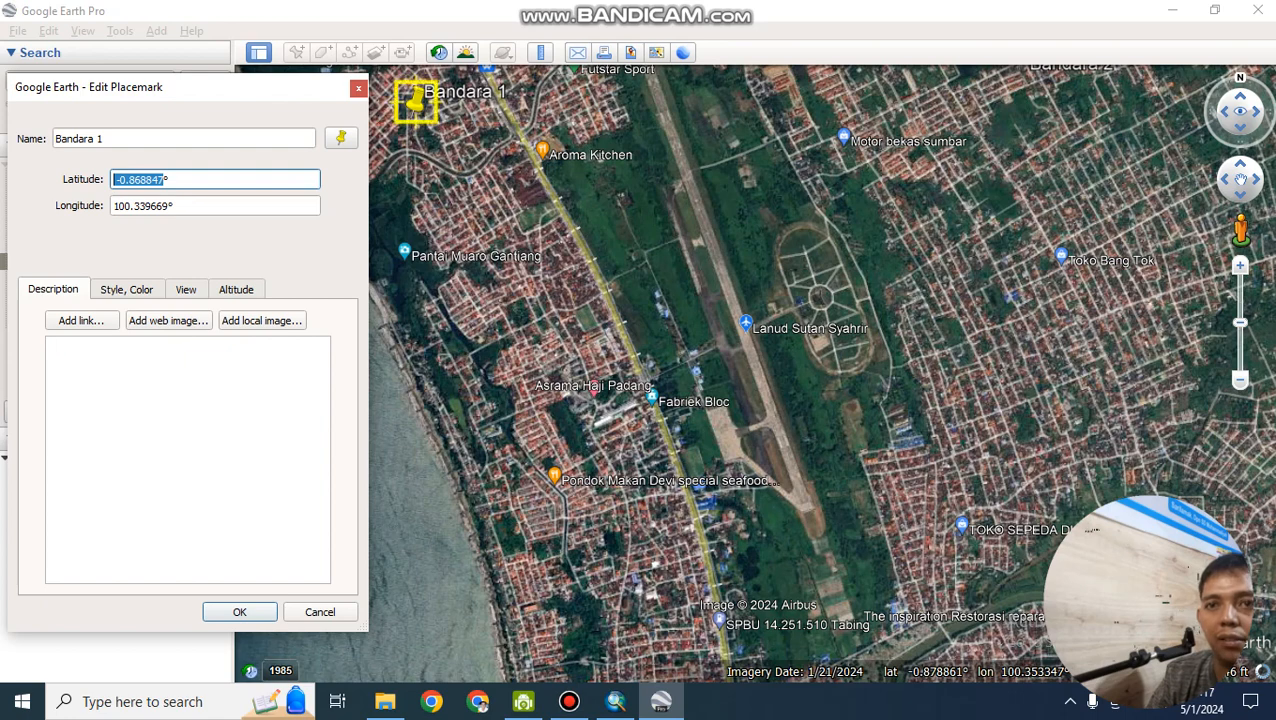
click(358, 88)
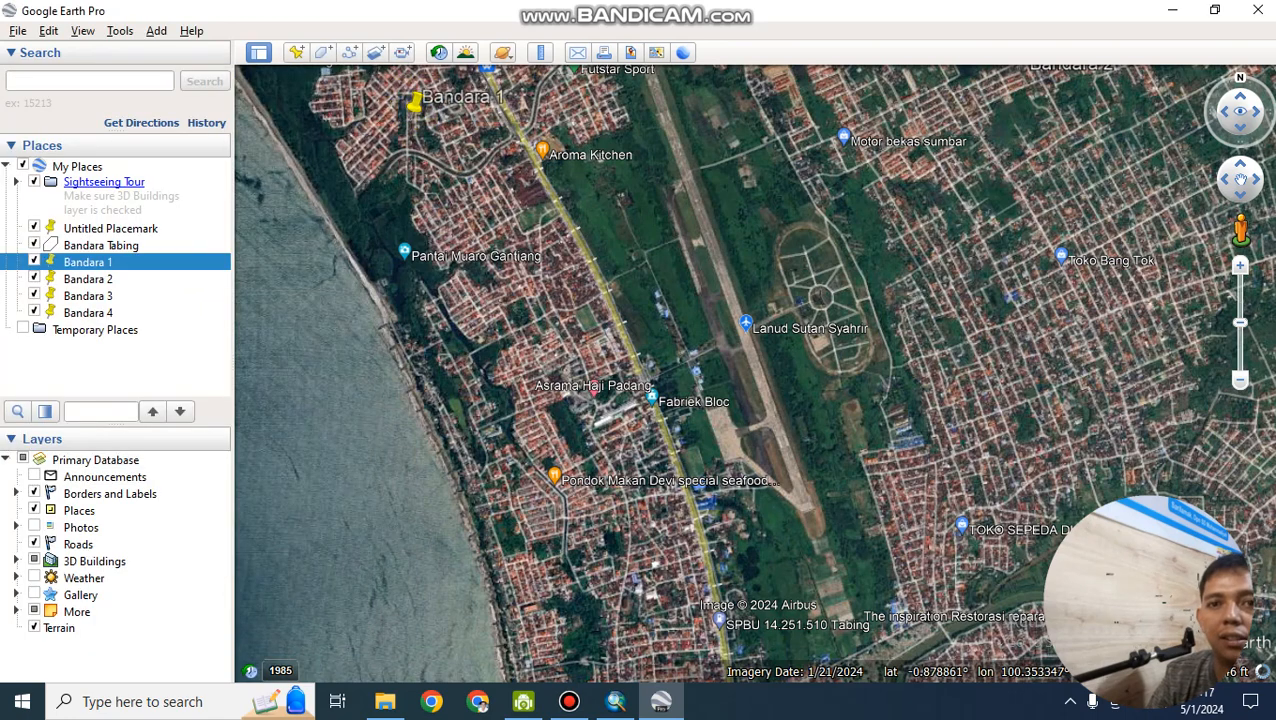
Copy Bandara 2's longitude 100.363583 from Google Earth Pro into the second control point's Y coordinate in ArcMap and confirm the coordinates
click(88, 279)
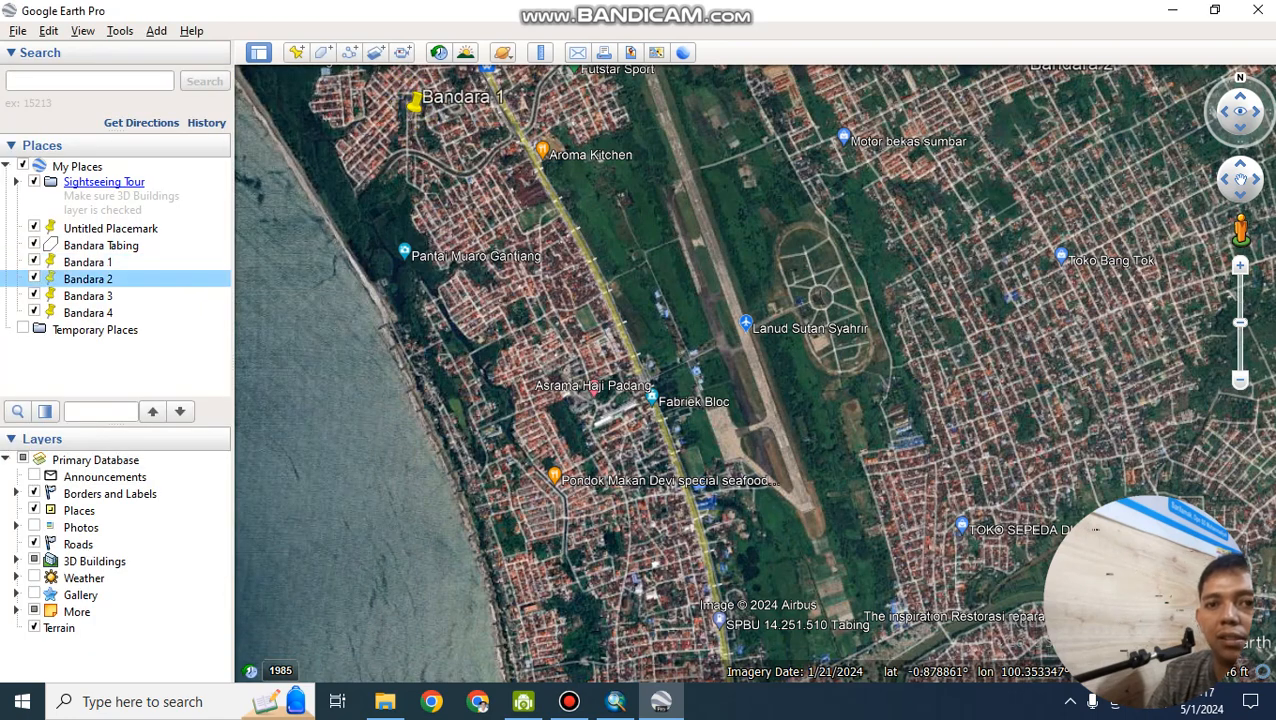
right_click(90, 279)
click(150, 530)
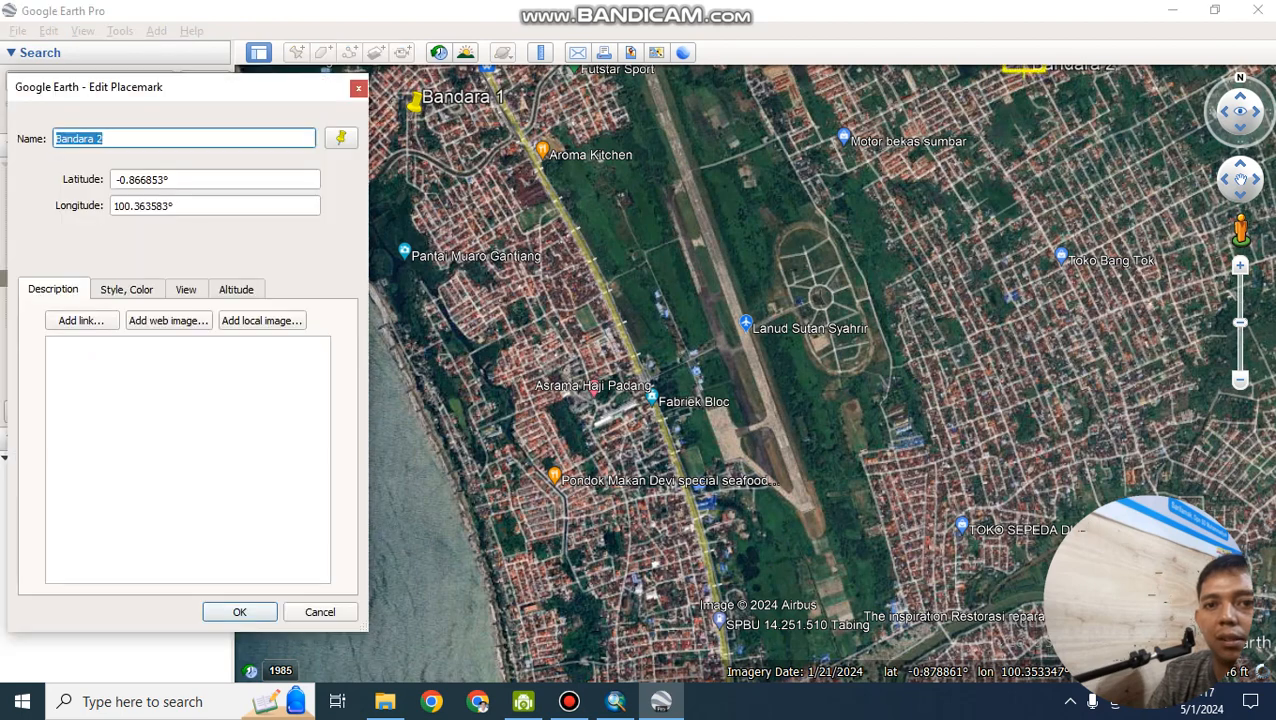
double_click(141, 206)
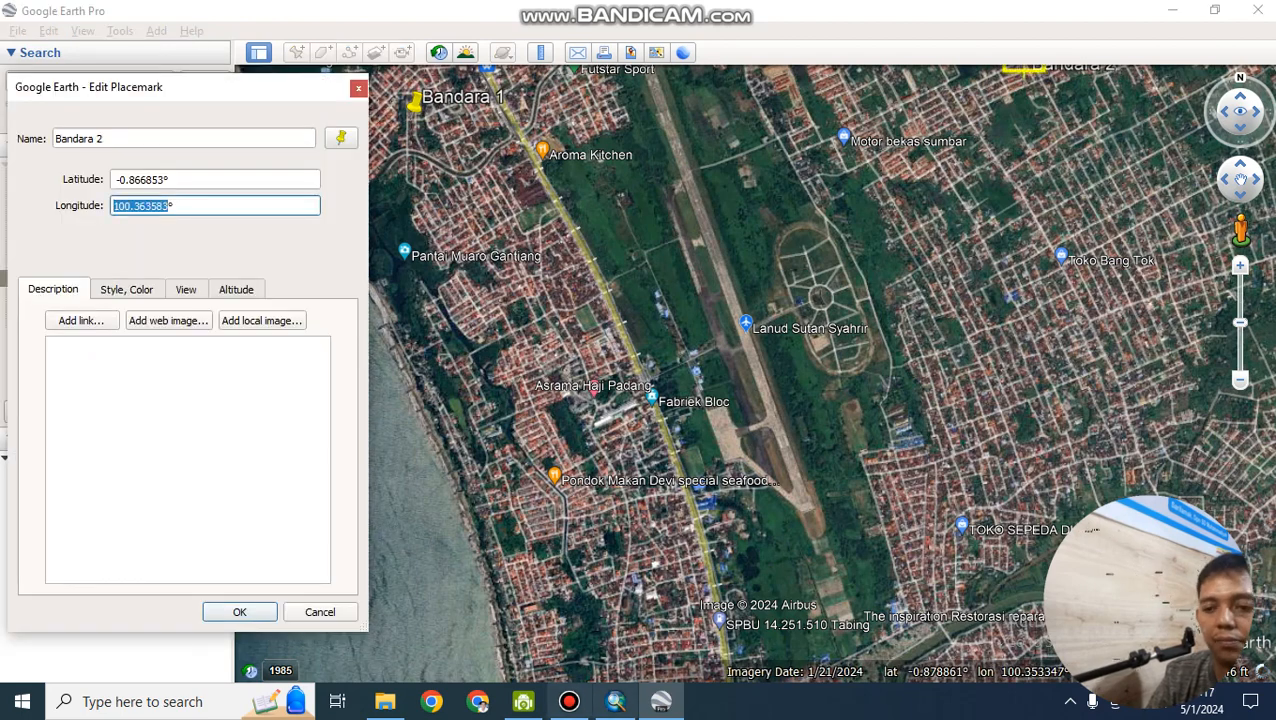
click(616, 702)
double_click(608, 352)
key(ctrl+v)
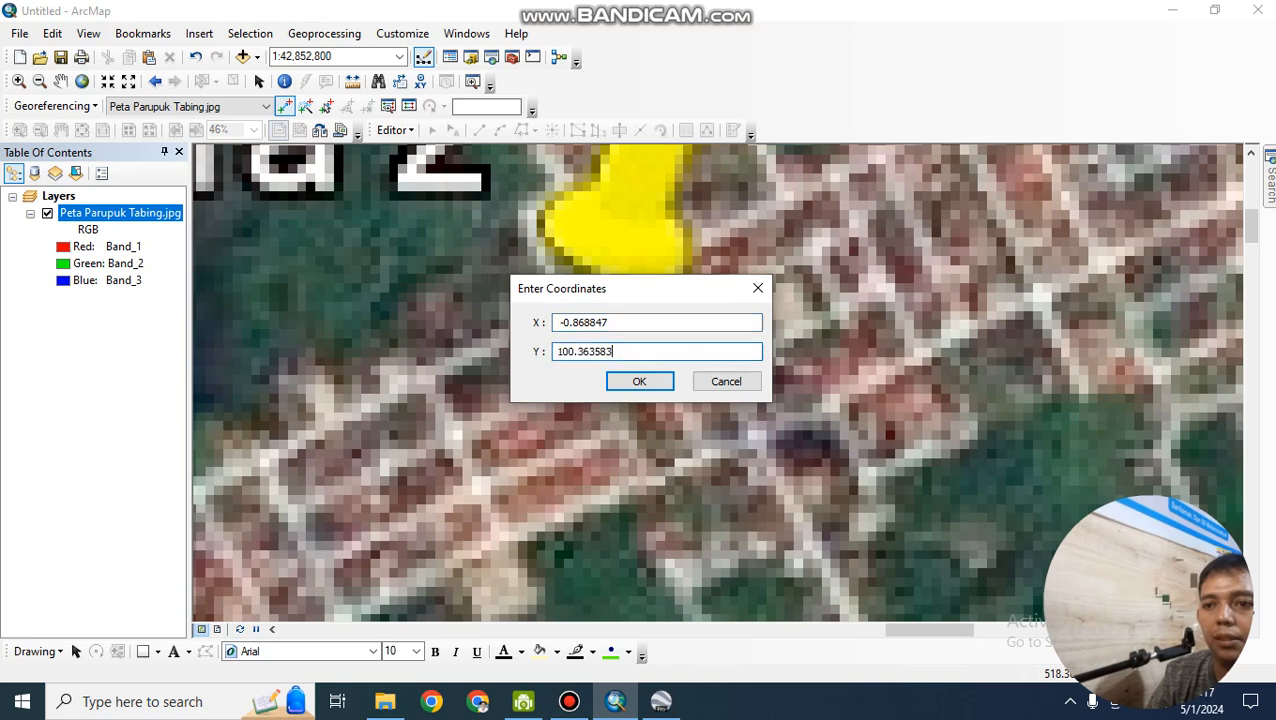
click(639, 381)
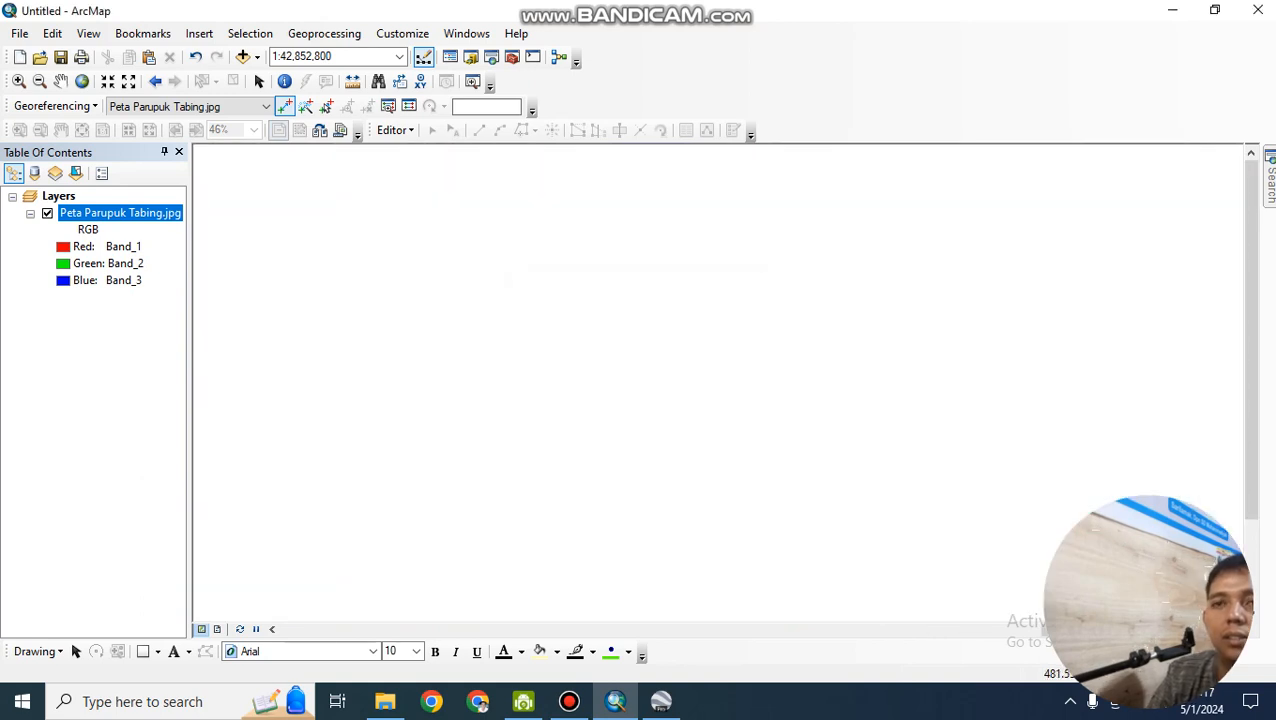
Place a third control point between the Bandara 3 pin and its label, and open its X and Y coordinate entry
click(82, 81)
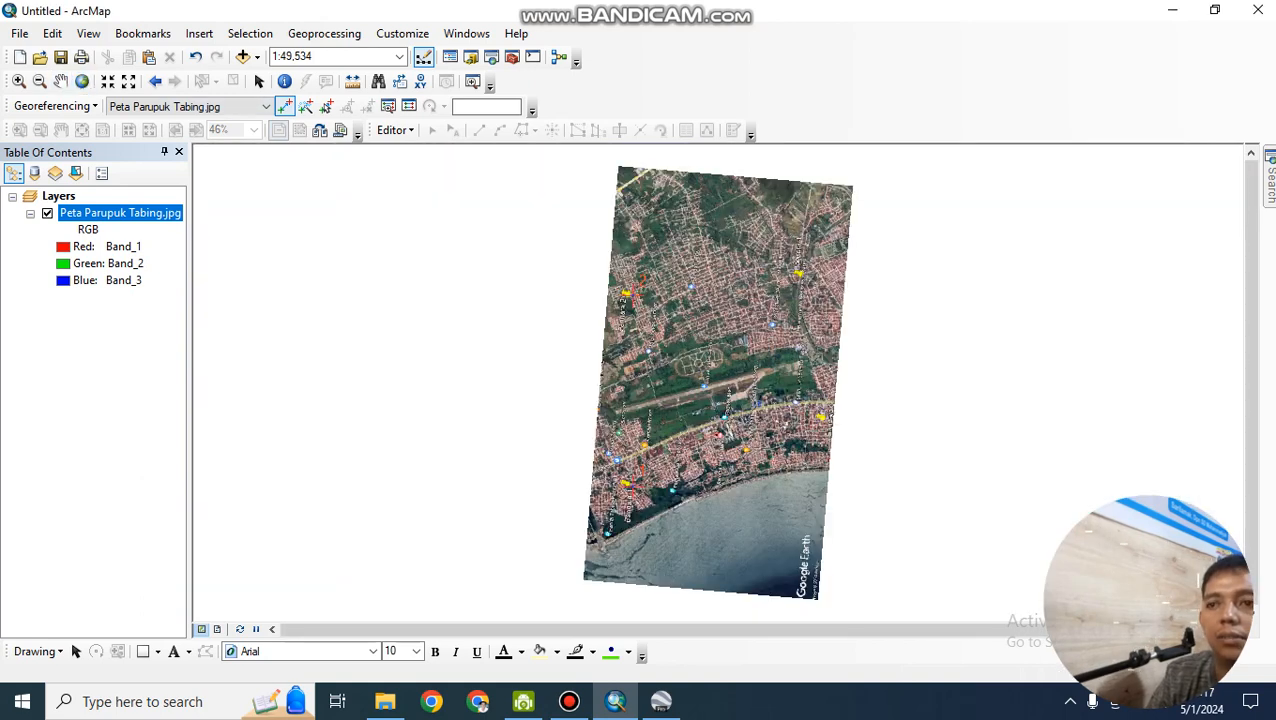
click(18, 81)
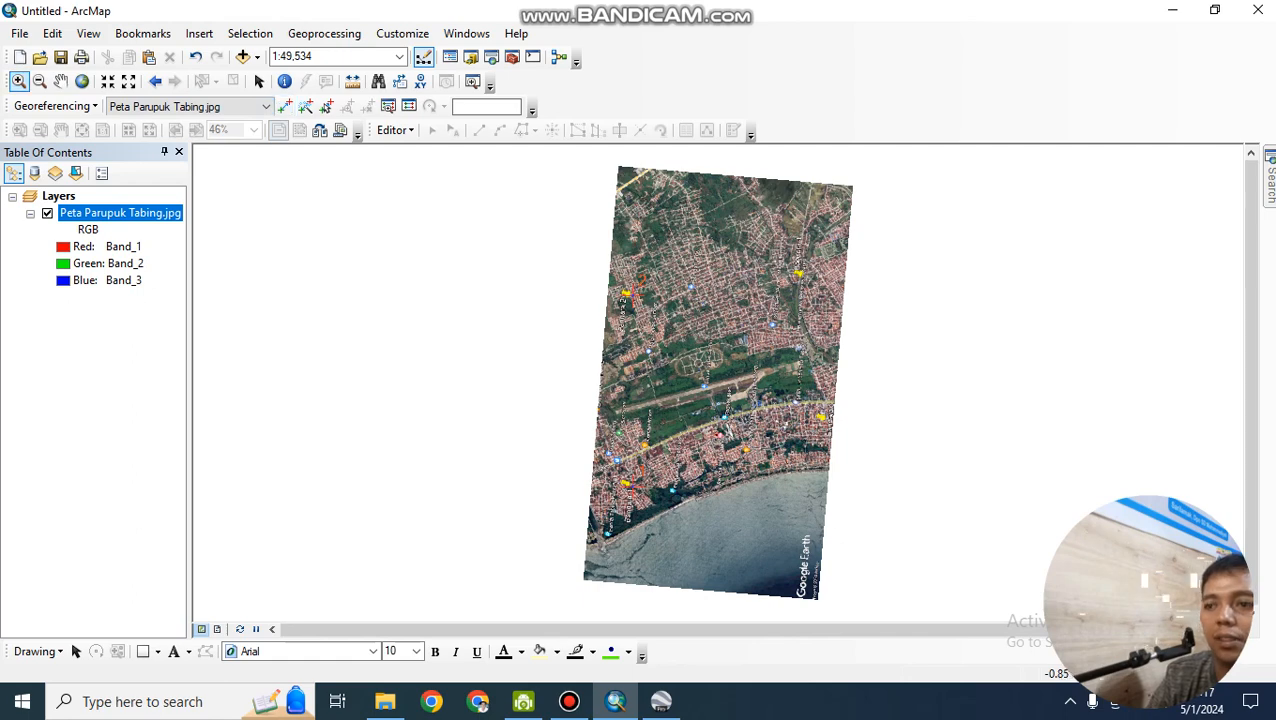
drag(778, 272, 834, 454)
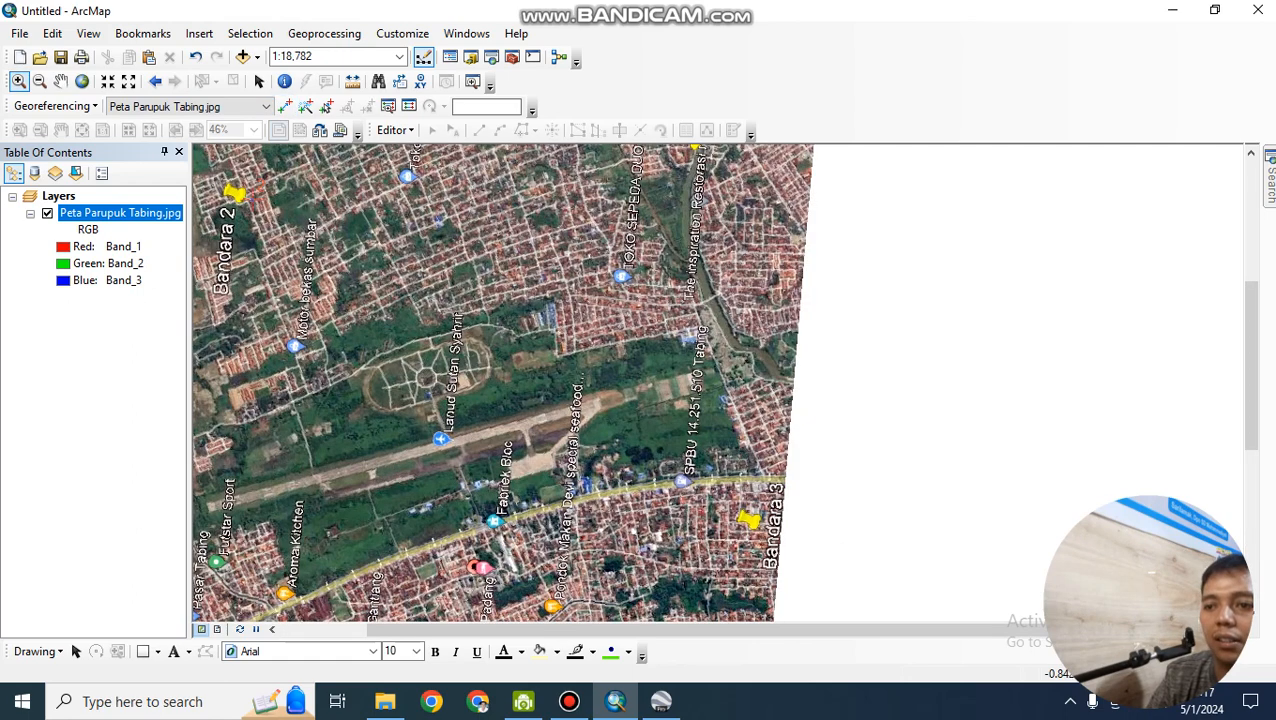
drag(747, 526, 798, 556)
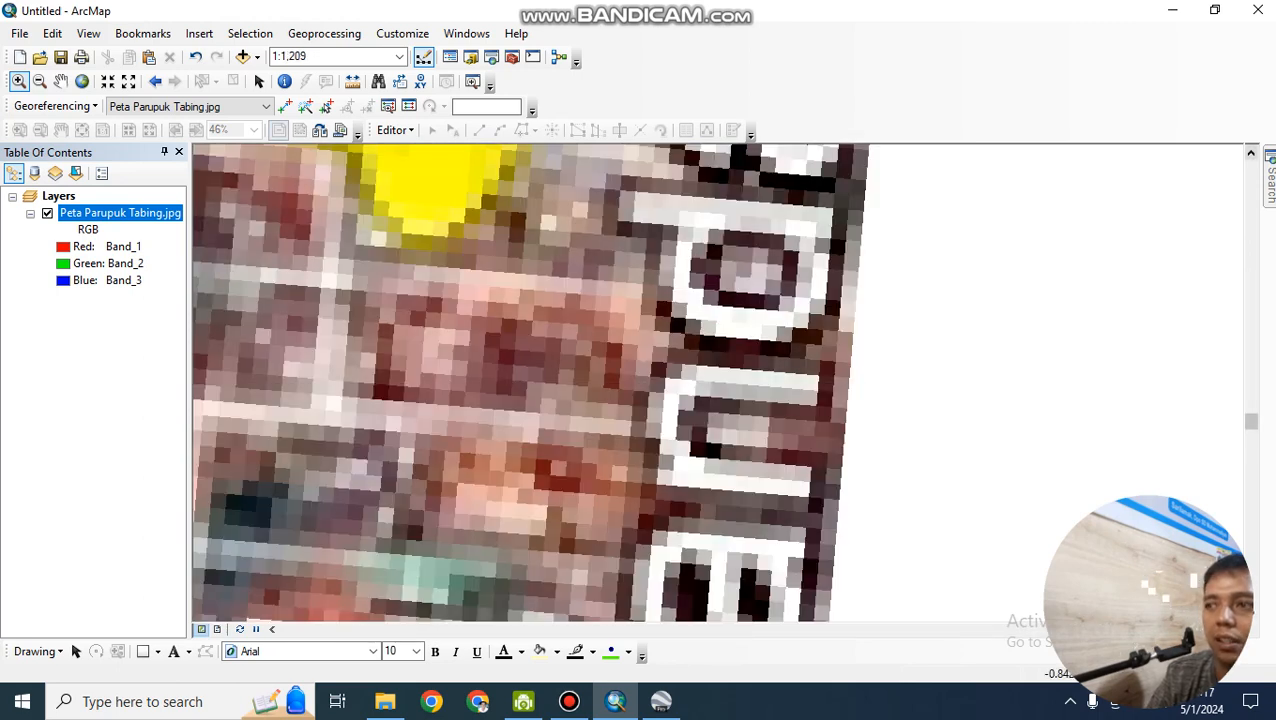
click(1250, 153)
click(1250, 153)
click(1250, 153)
click(1250, 153)
click(1250, 153)
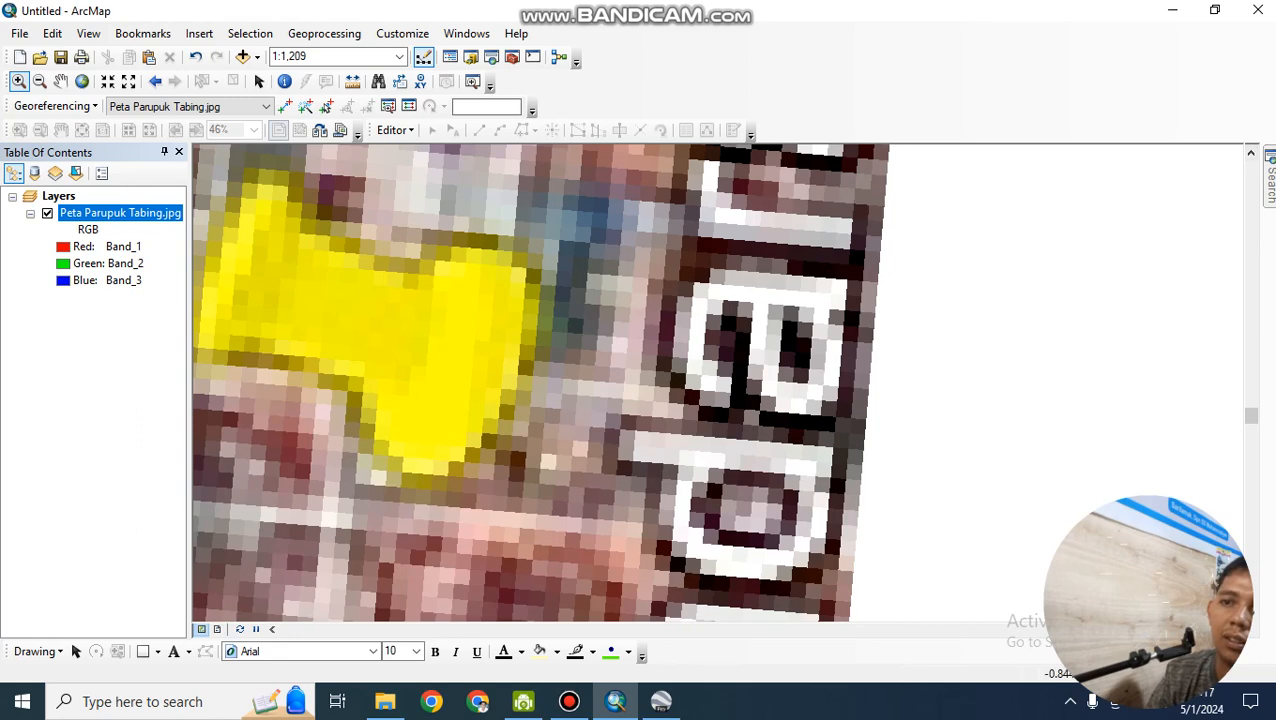
click(285, 106)
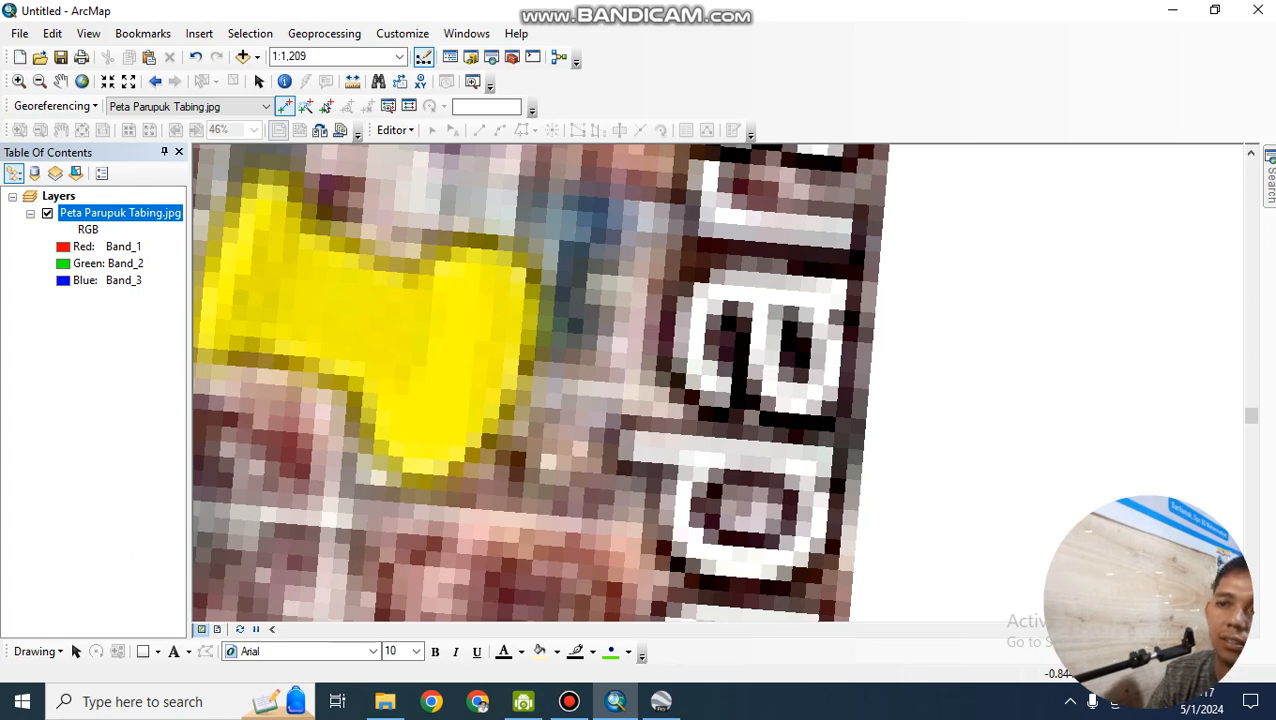
click(622, 416)
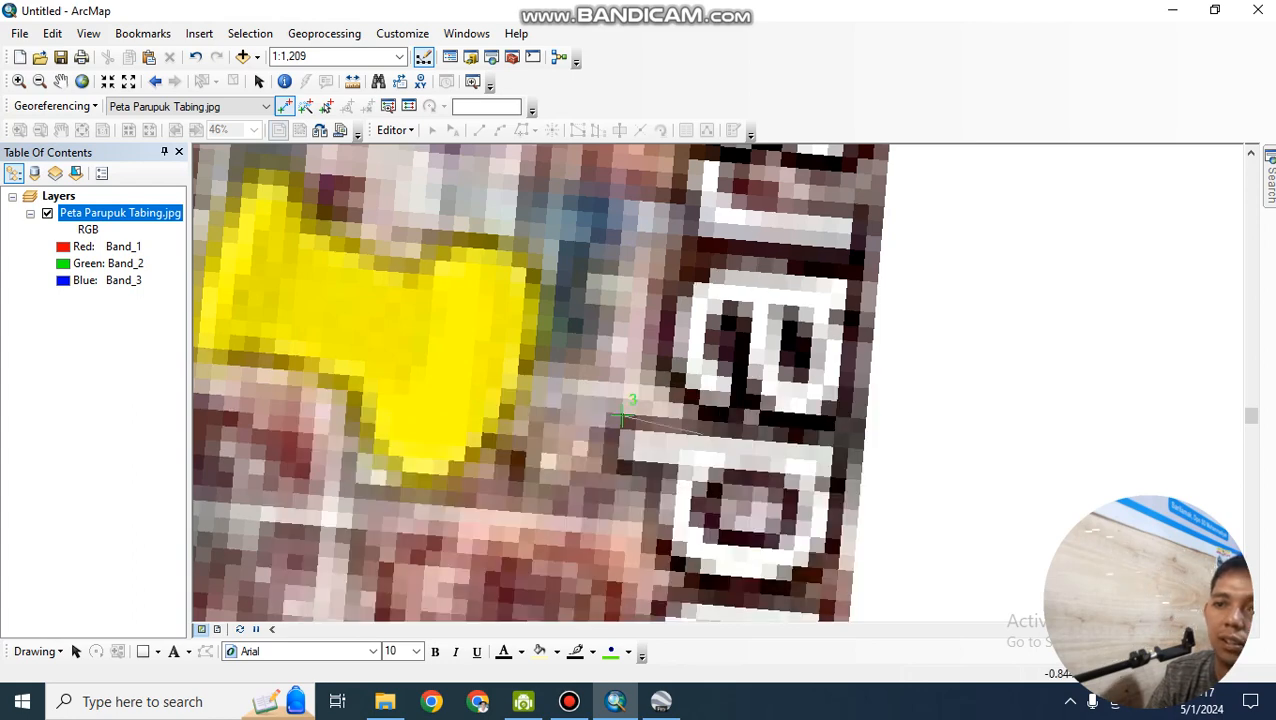
right_click(684, 426)
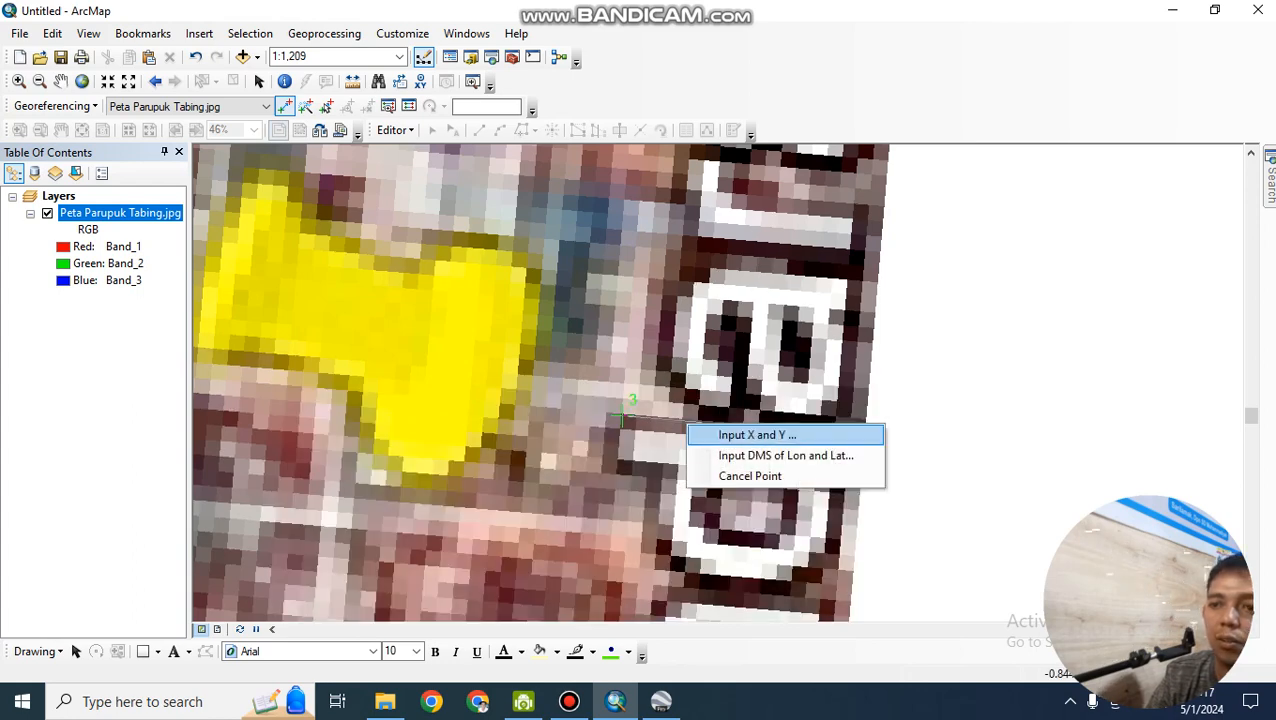
click(730, 433)
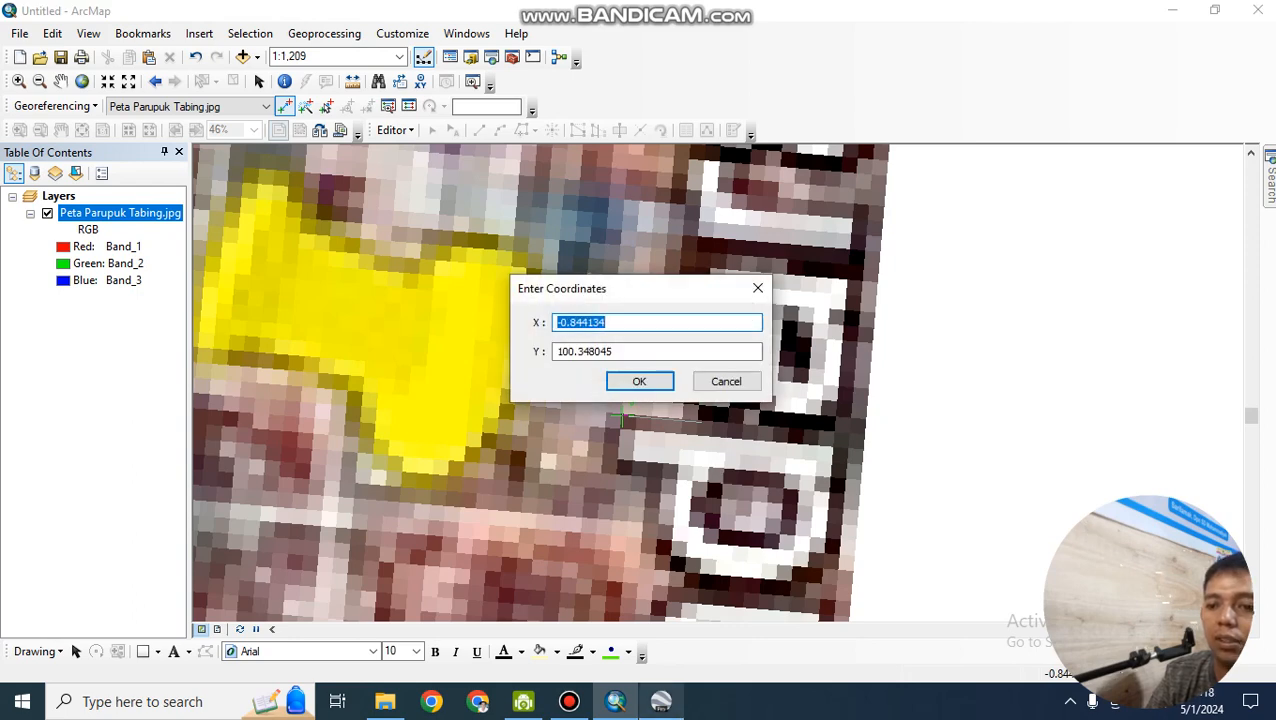
Close the Bandara 2 placemark in Google Earth Pro and copy Bandara 3's latitude -0.892699 into the third control point's X coordinate in ArcMap
mouse_move(660, 701)
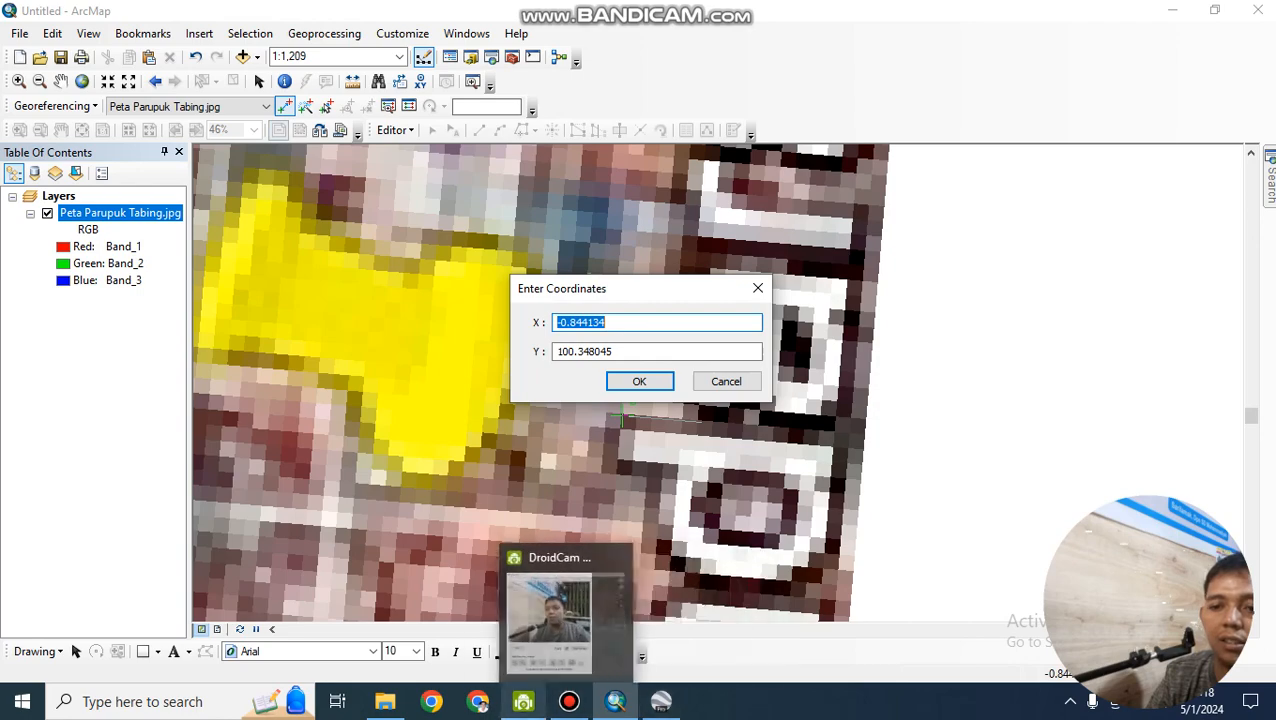
click(660, 701)
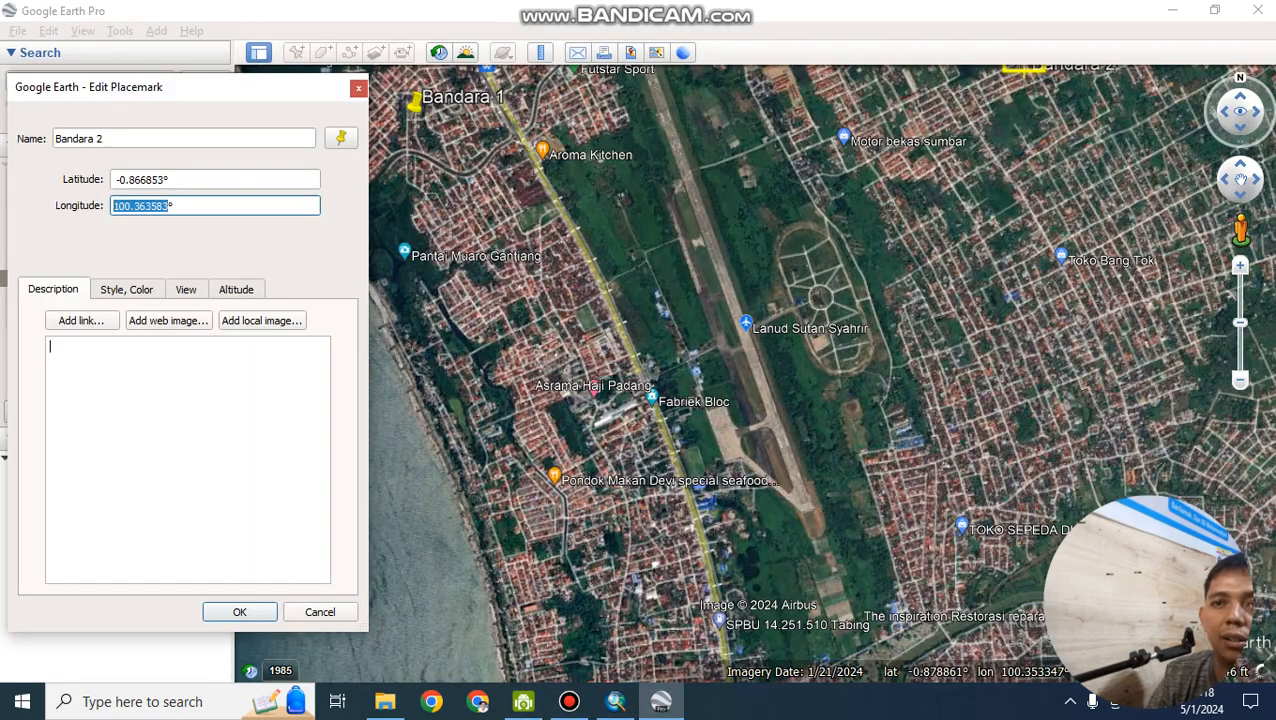
key(Return)
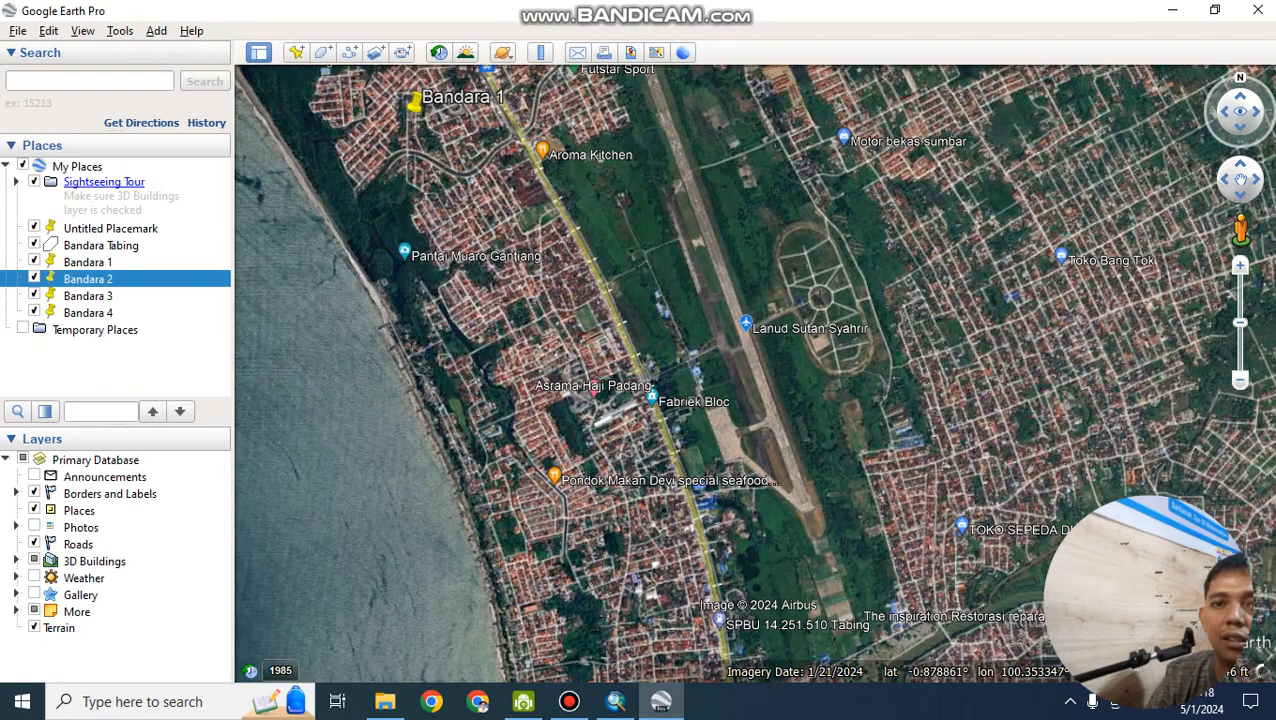
click(88, 296)
right_click(100, 296)
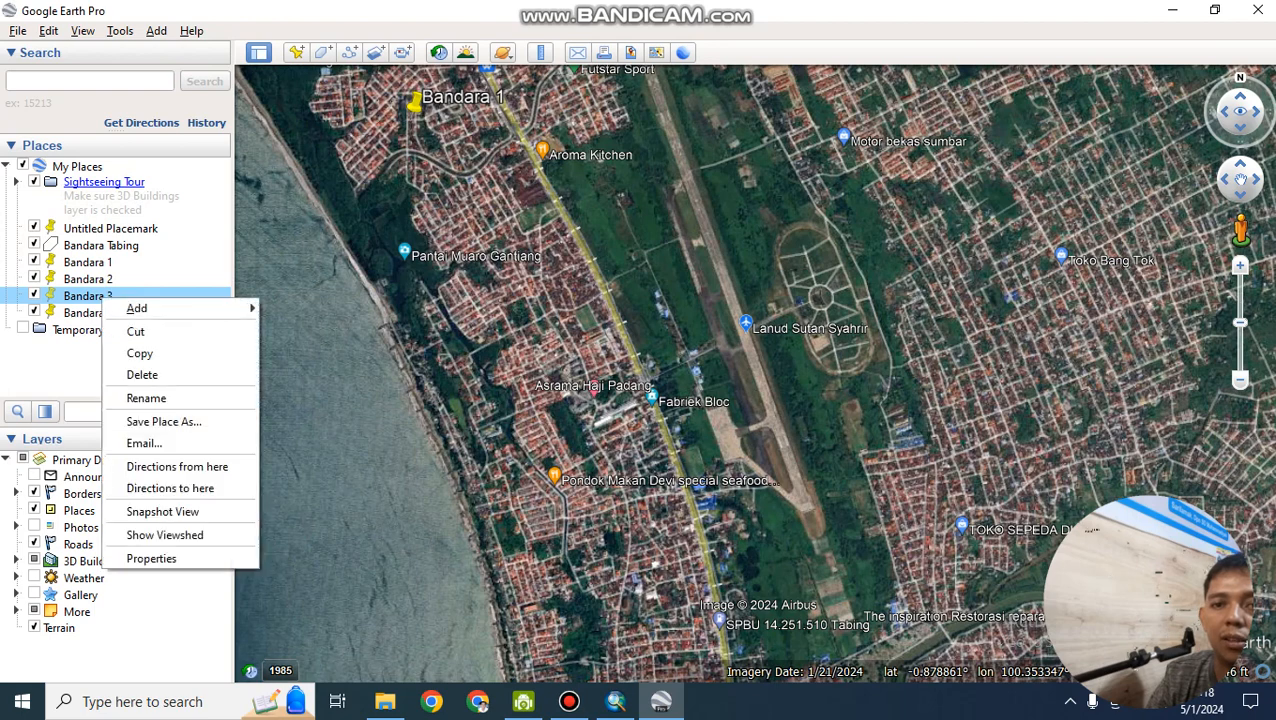
click(150, 556)
key(Tab)
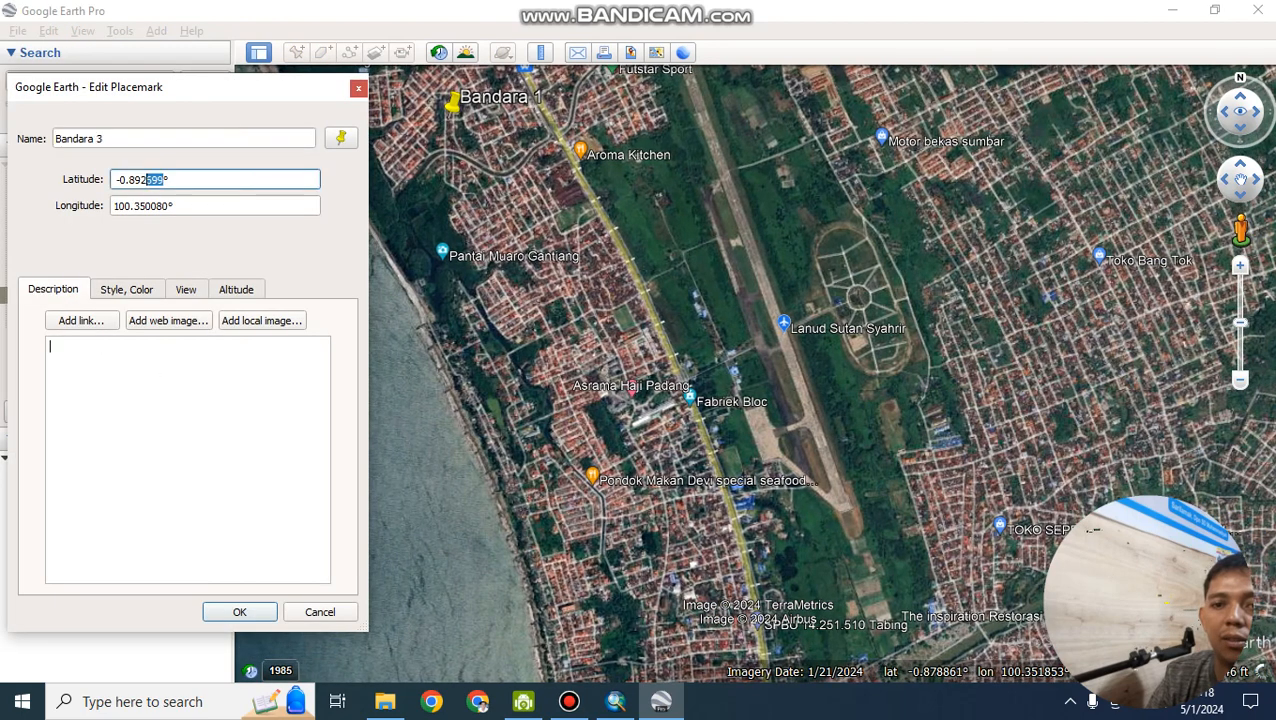
key(ctrl+c)
key(alt+Tab)
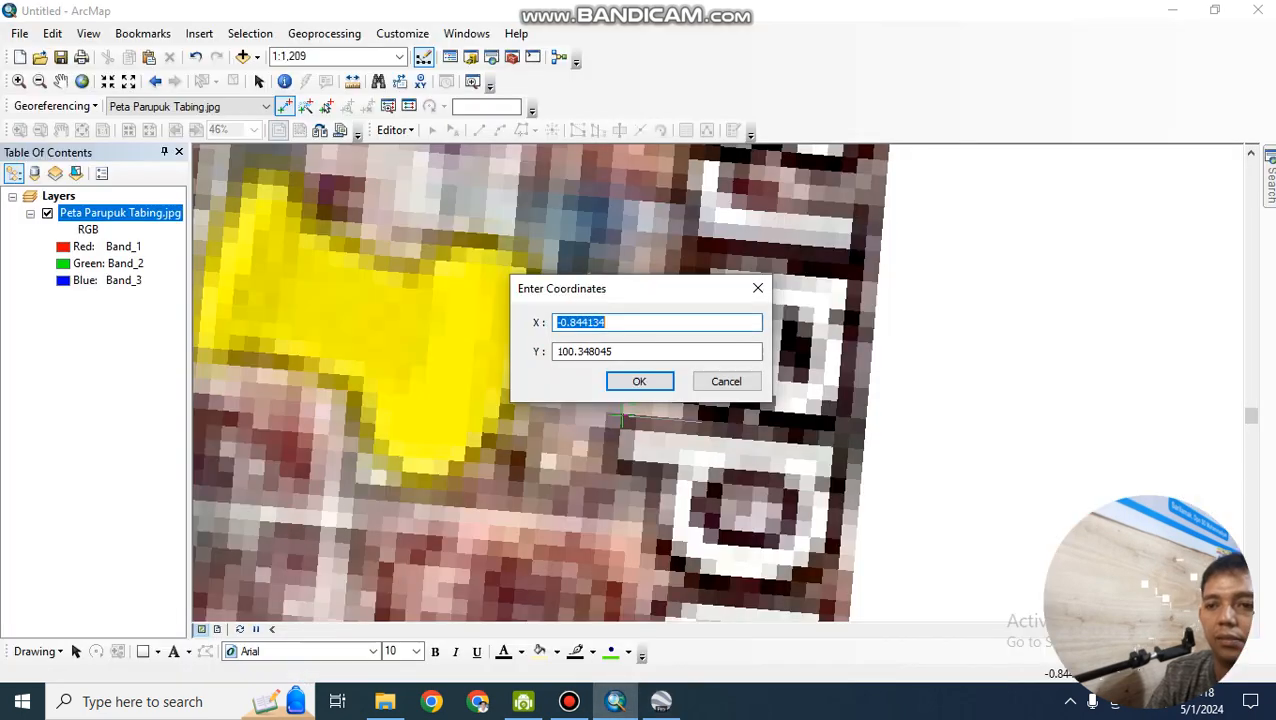
key(ctrl+v)
Copy Bandara 3's longitude 100.350080 from Google Earth Pro into the third control point's Y coordinate in ArcMap and confirm the coordinates
key(alt+Tab)
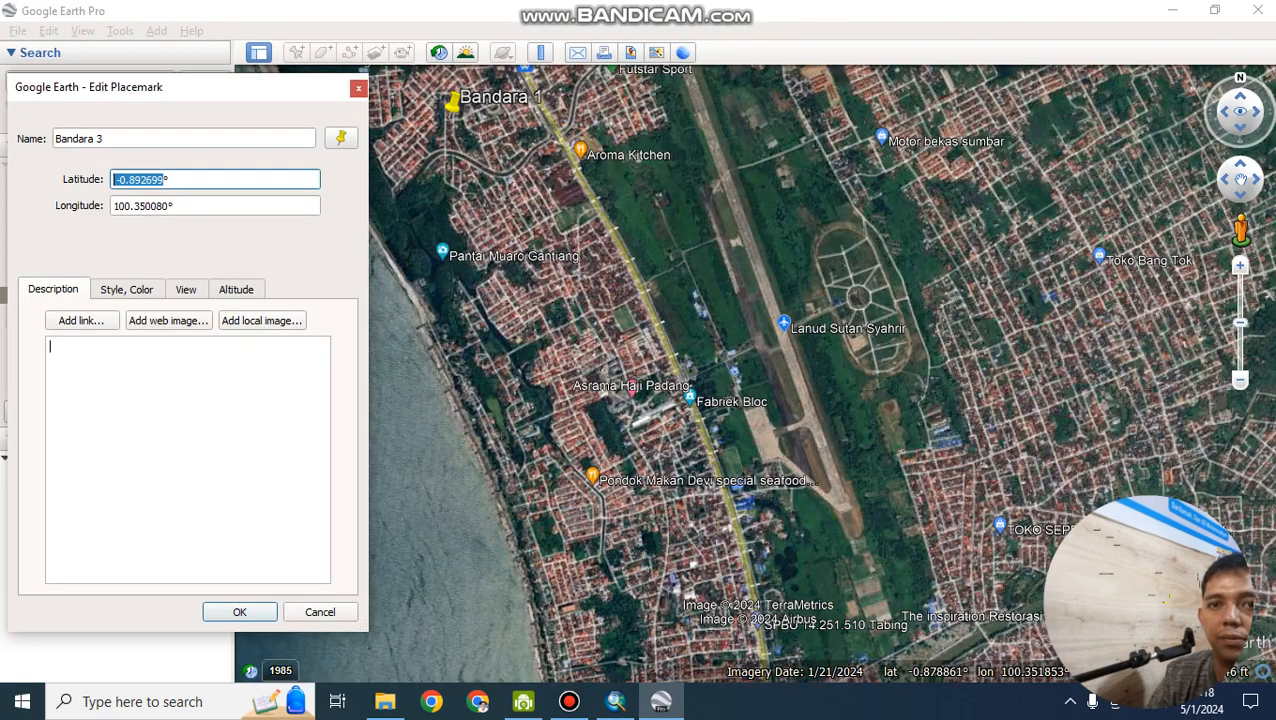
key(Tab)
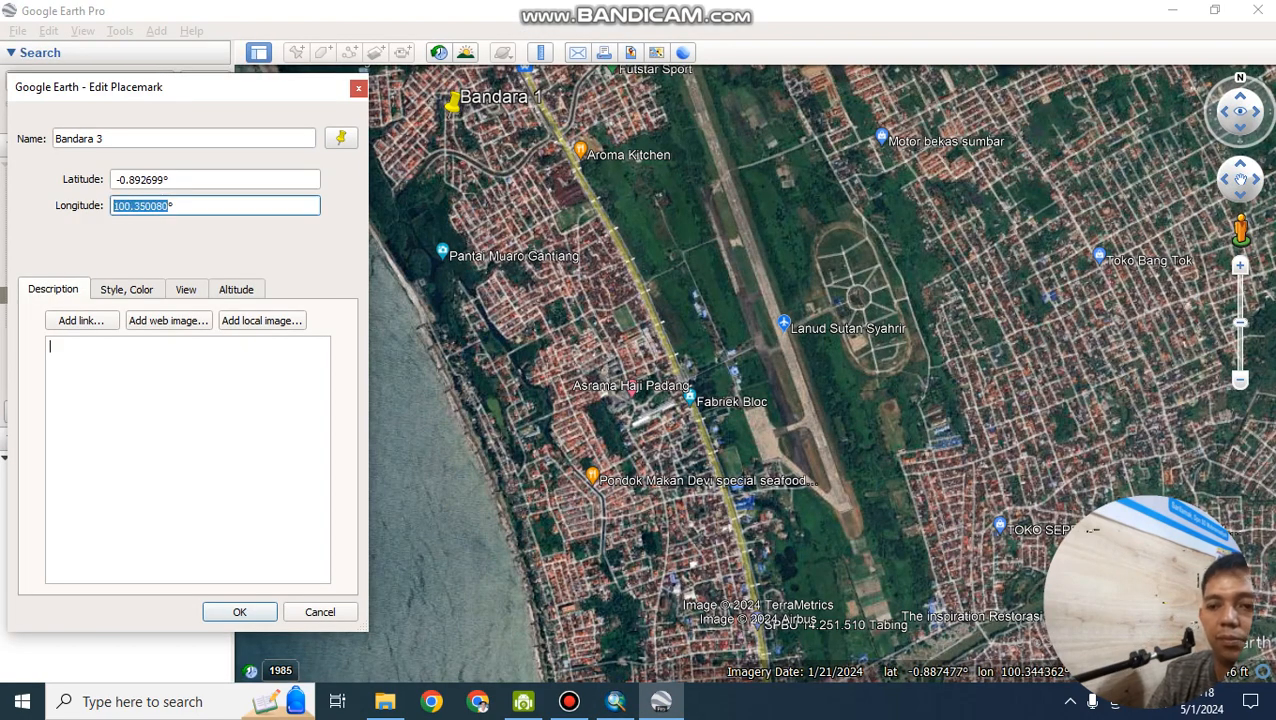
click(615, 701)
drag(615, 352, 578, 352)
key(ctrl+v)
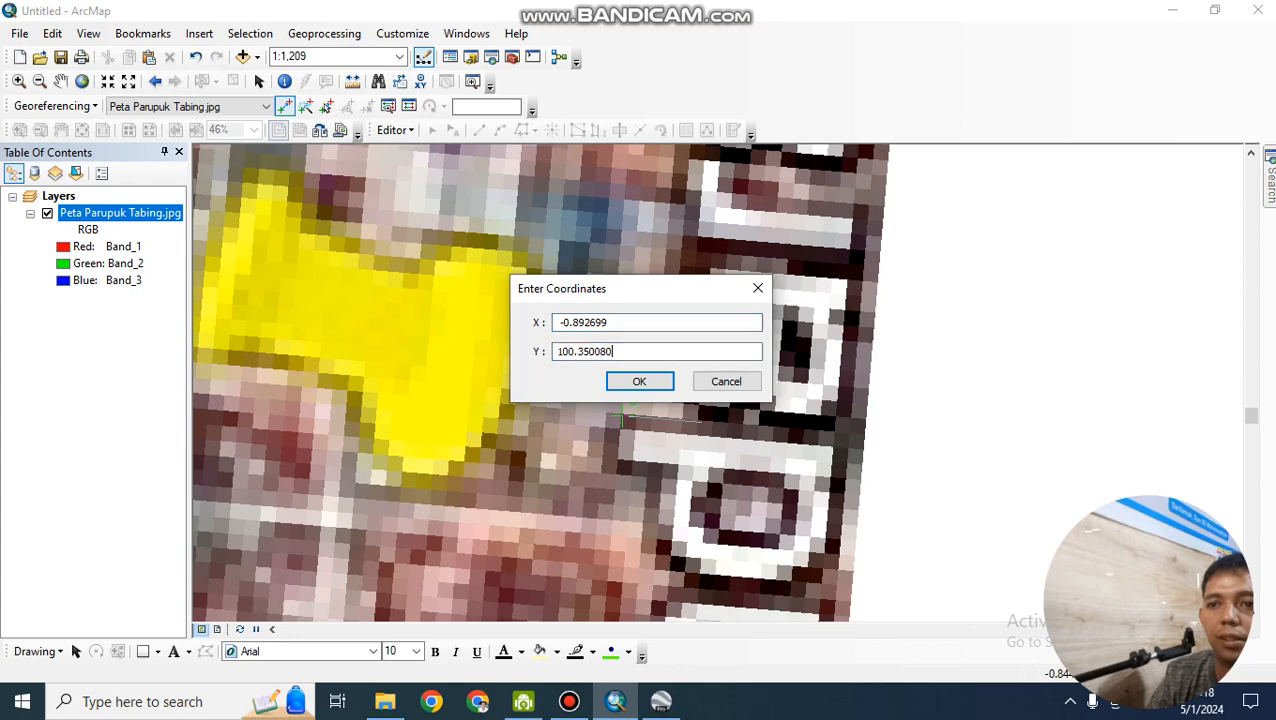
click(639, 381)
Place a fourth control point near the Bandara 4 pin on the image and open its X and Y coordinate entry
right_click(103, 214)
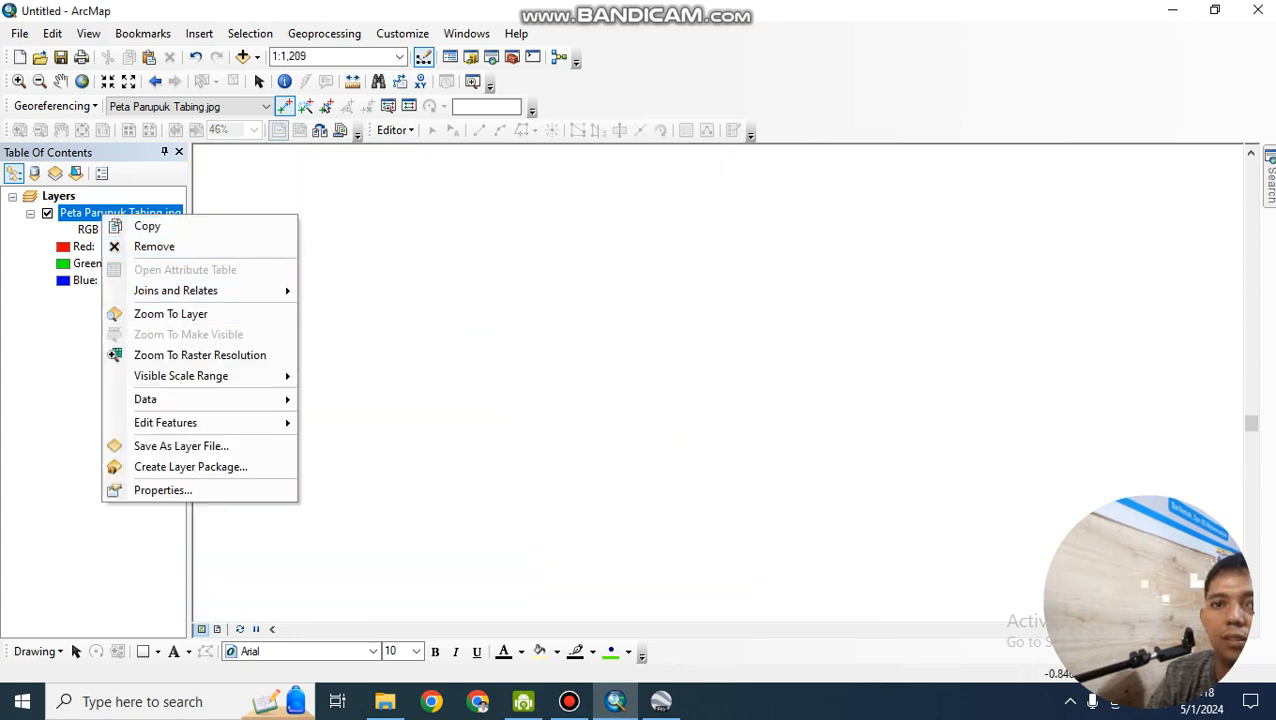
click(82, 81)
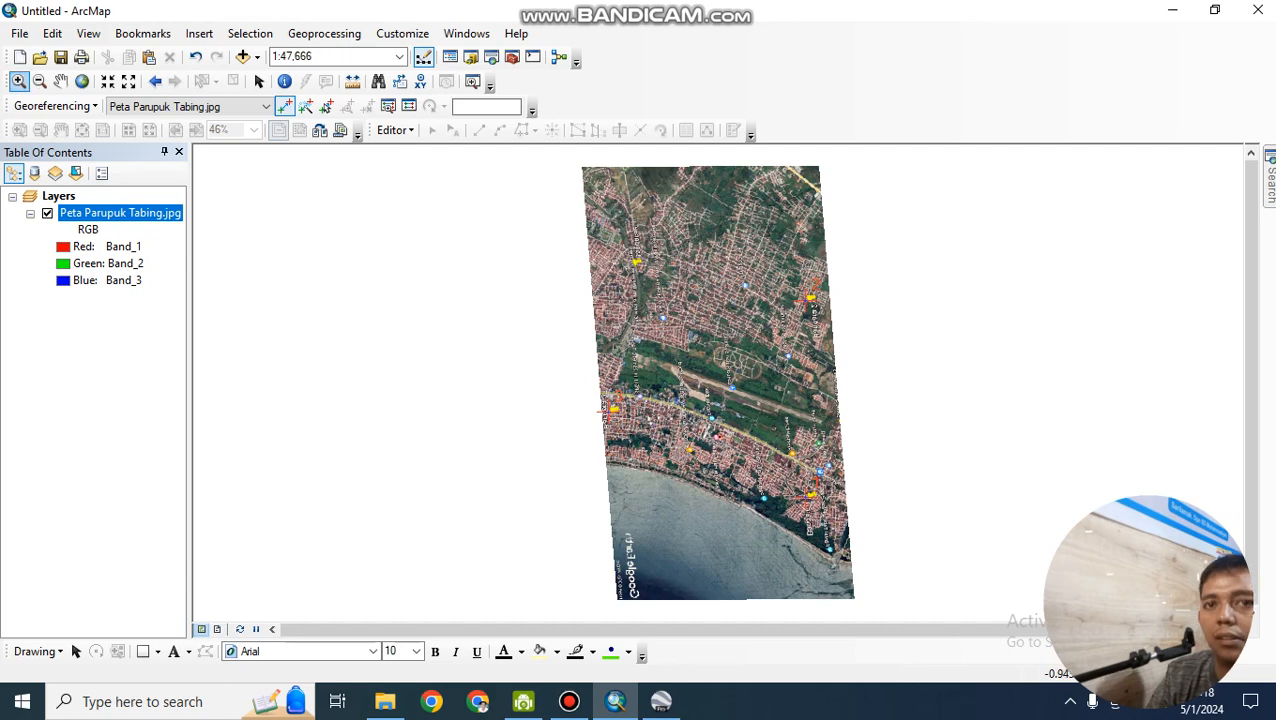
click(19, 81)
mouse_move(604, 245)
mouse_down()
mouse_move(662, 289)
mouse_move(808, 300)
mouse_move(842, 415)
mouse_up()
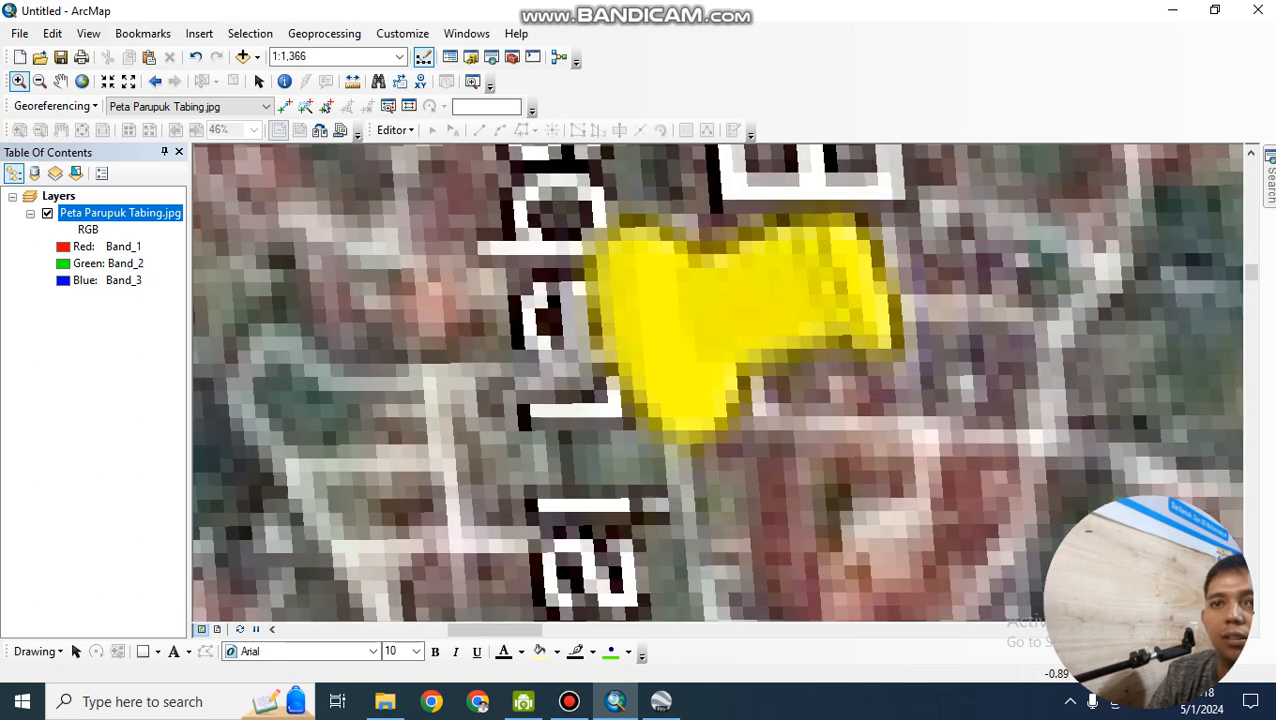
click(285, 106)
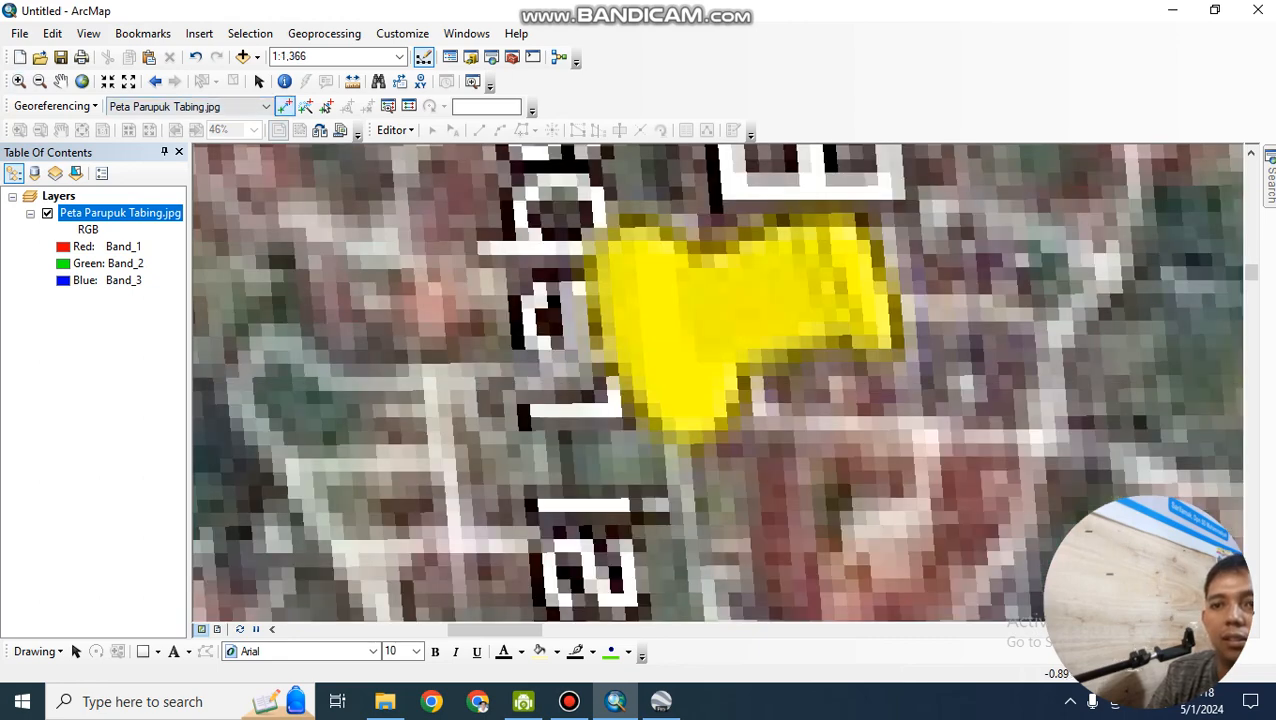
click(462, 373)
right_click(594, 266)
click(650, 273)
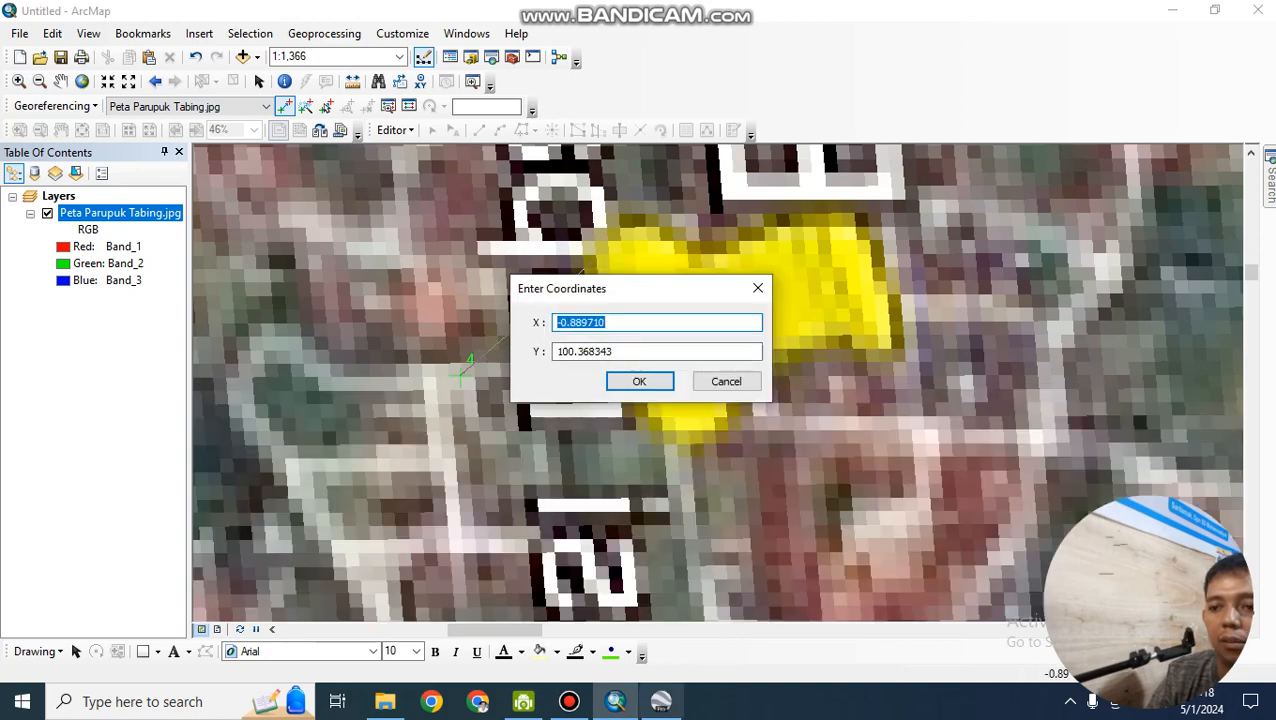
Switch to Google Earth Pro, close the Bandara 3 placemark and open the properties of Bandara 4
click(661, 701)
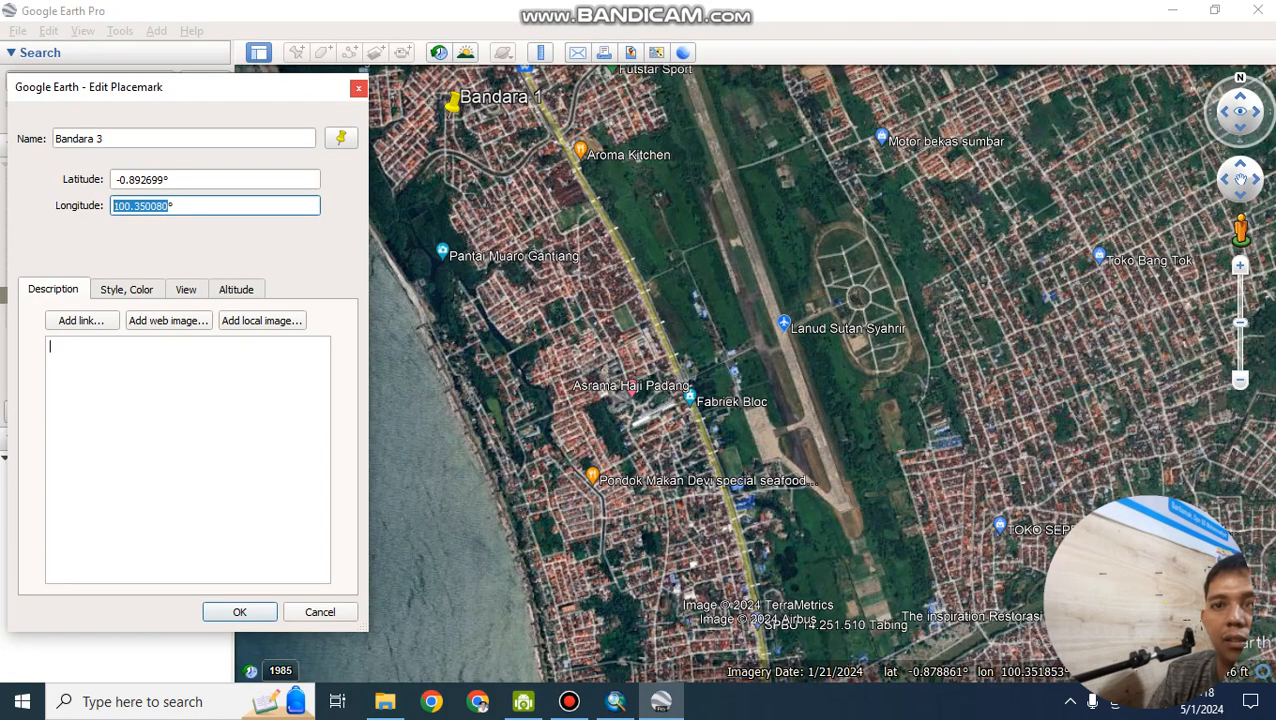
click(358, 89)
right_click(103, 313)
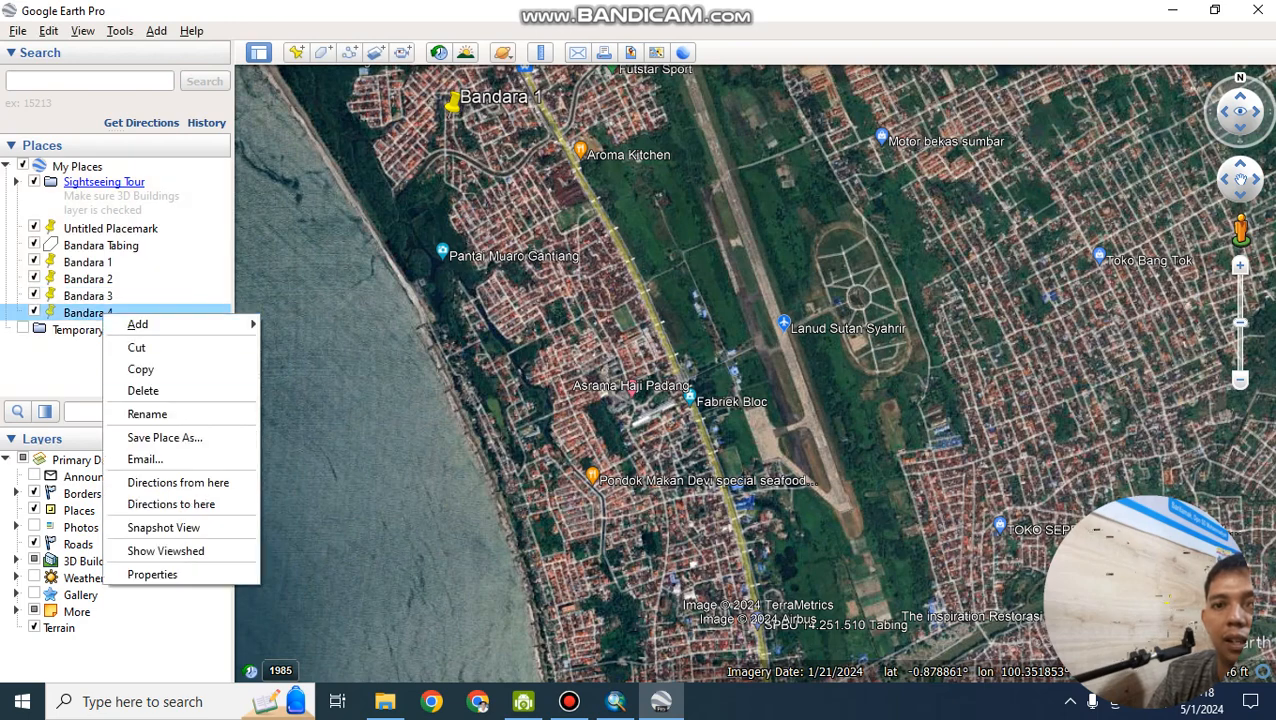
click(152, 574)
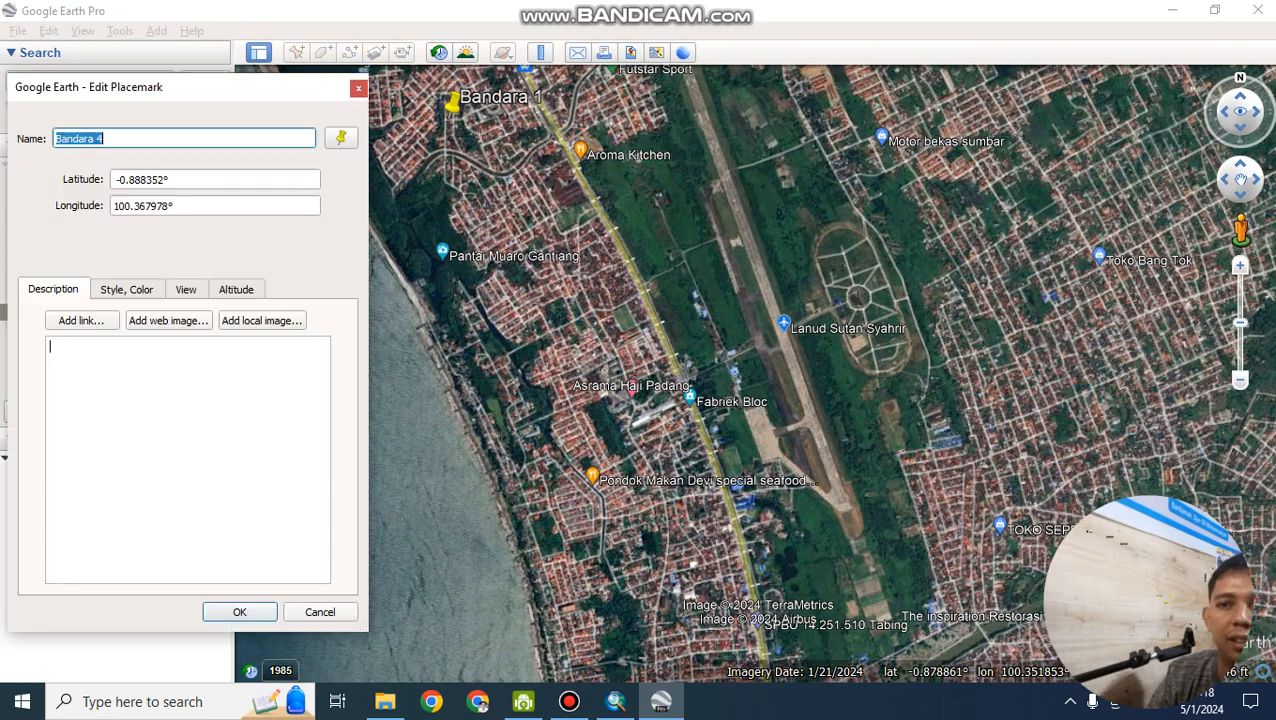
Copy Bandara 4's latitude -0.888352 into the fourth control point's Y coordinate in ArcMap
key(Tab)
key(ctrl+c)
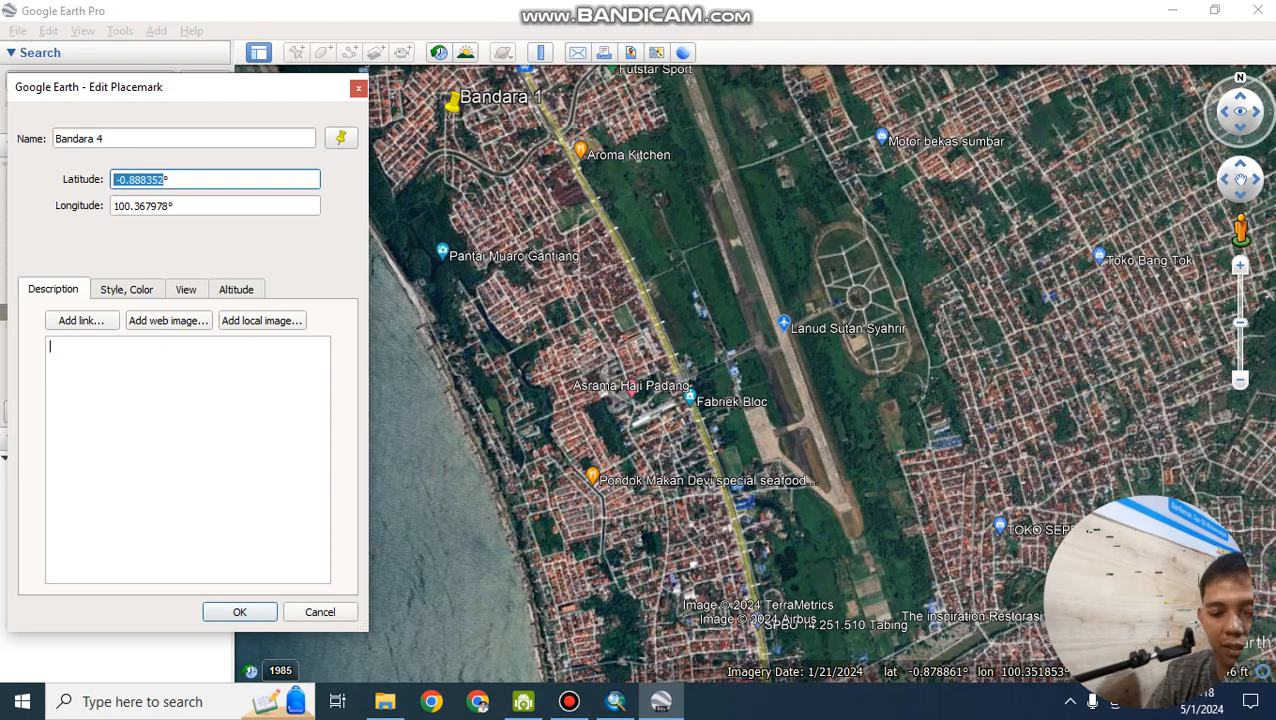
click(615, 701)
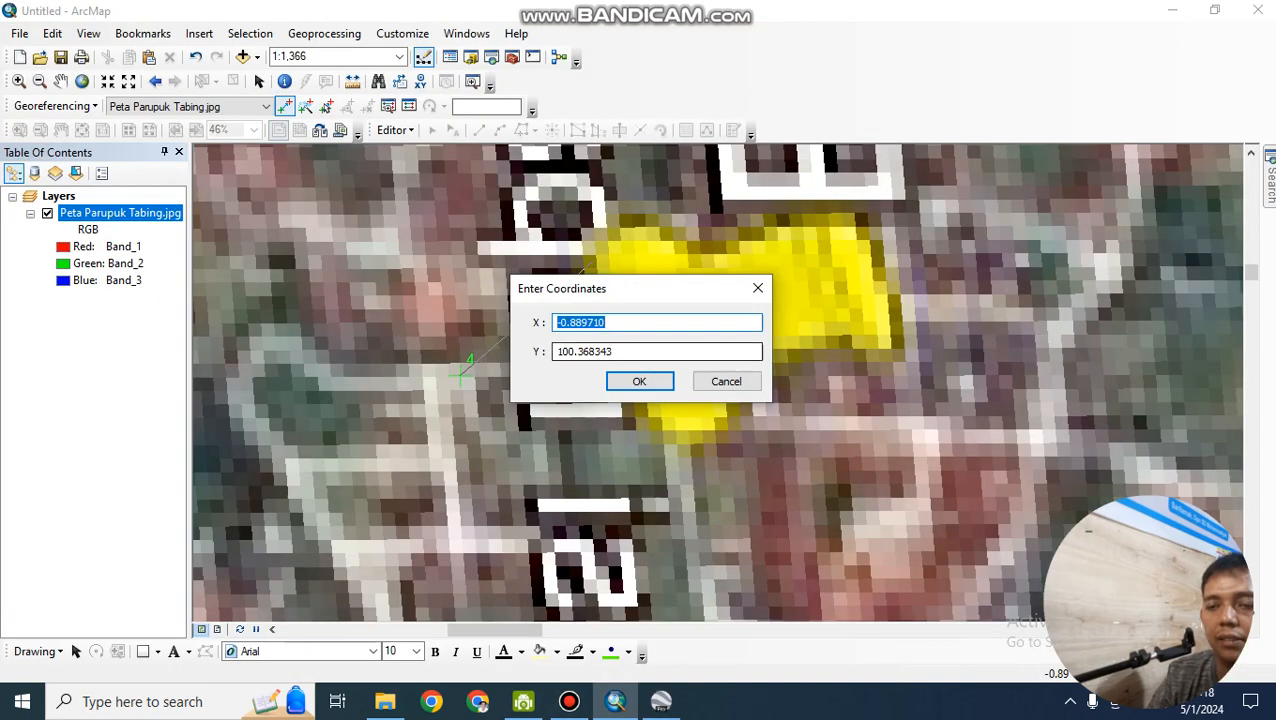
key(Tab)
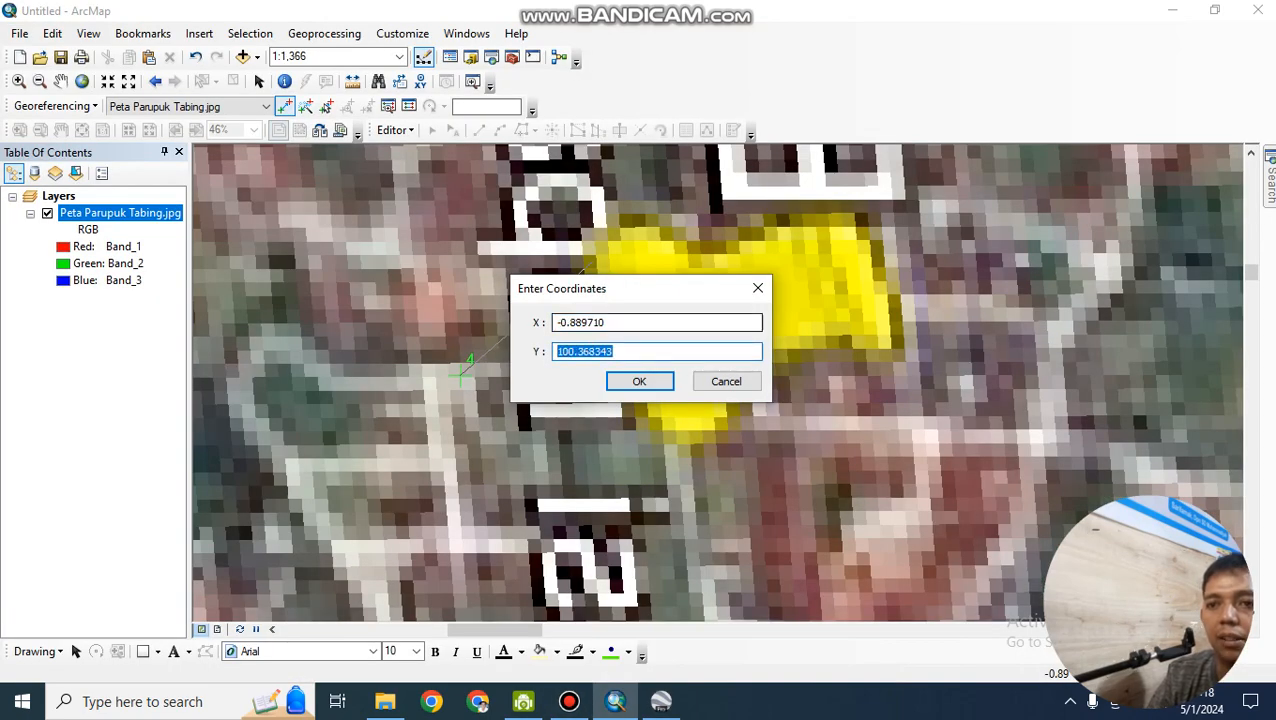
key(ctrl+v)
Copy Bandara 4's longitude 100.367978 from Google Earth Pro into the fourth control point's X coordinate in ArcMap and confirm the coordinates
click(661, 701)
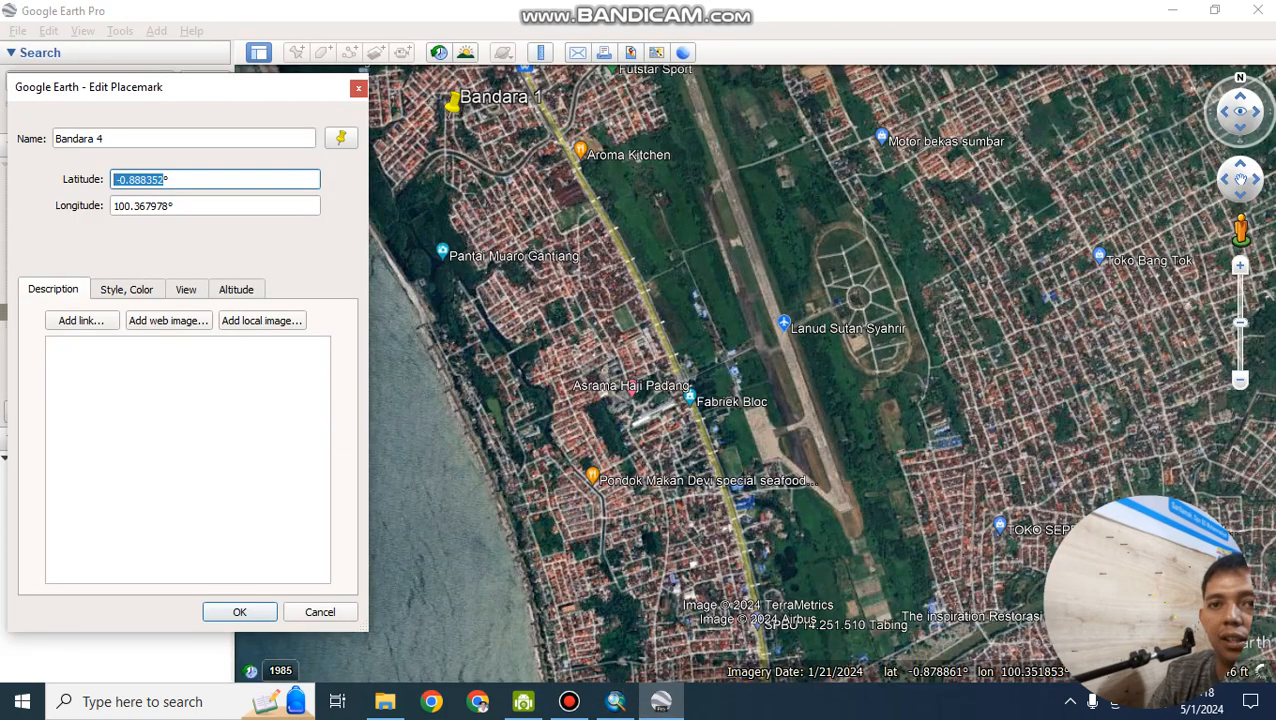
key(Tab)
key(ctrl+c)
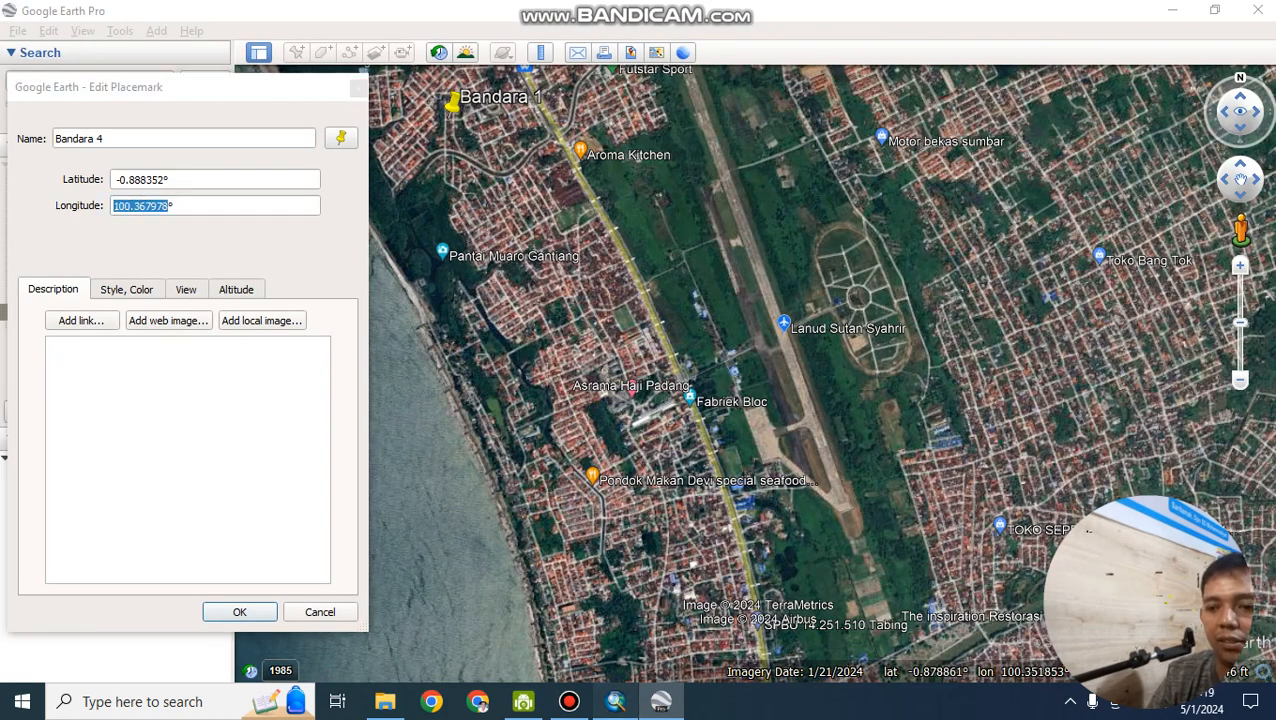
key(alt+Tab)
key(shift+Tab)
key(ctrl+v)
key(Return)
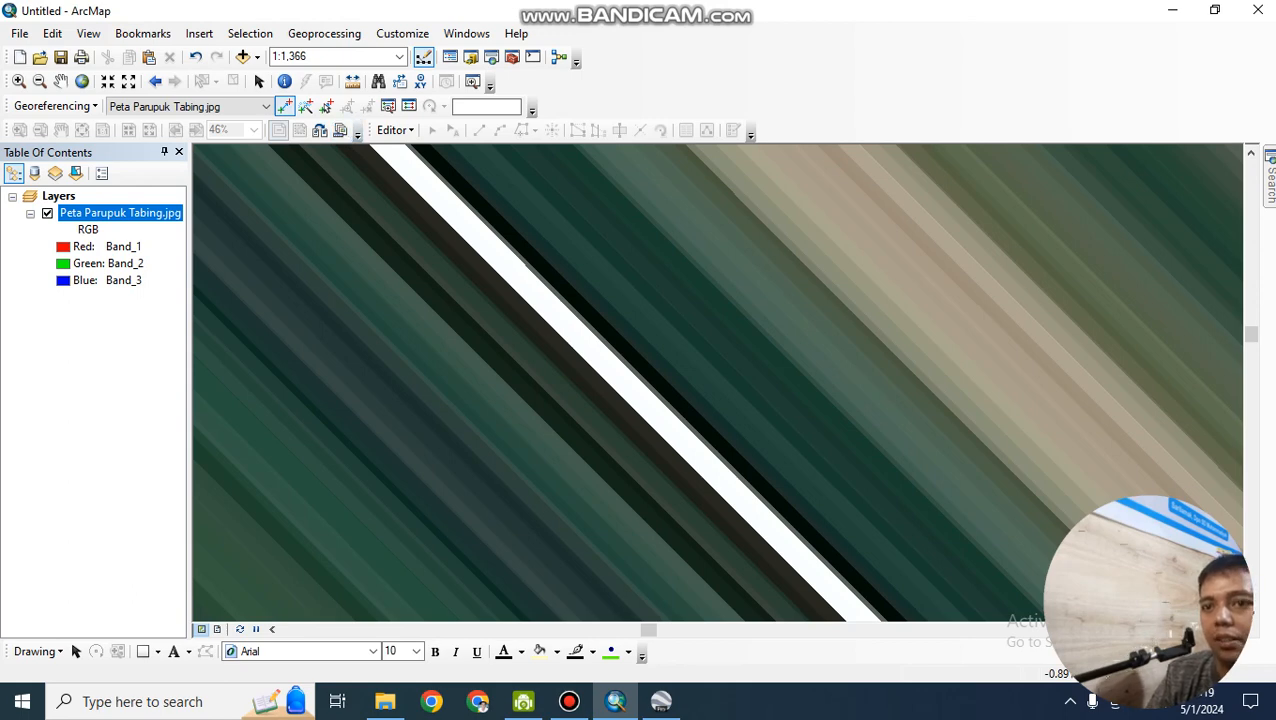
Zoom to the full extent and open the georeferencing link table, enlarged to show all four links and their map coordinates
click(82, 81)
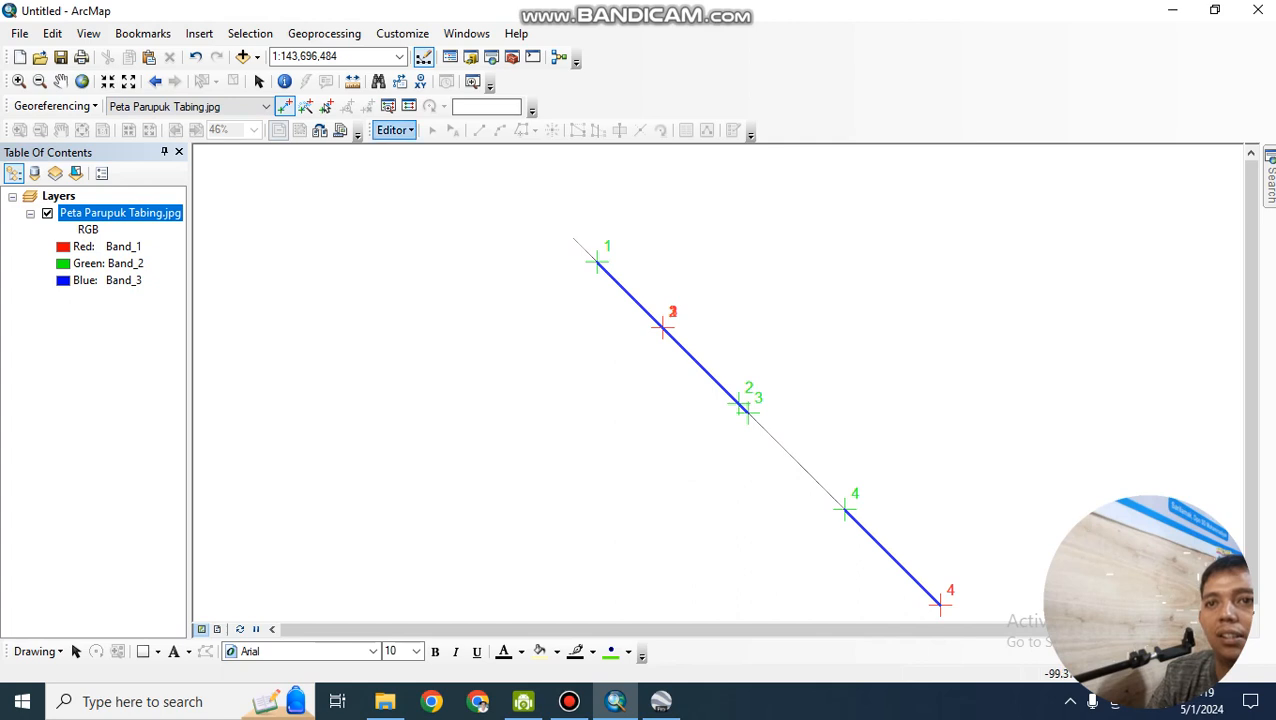
click(408, 106)
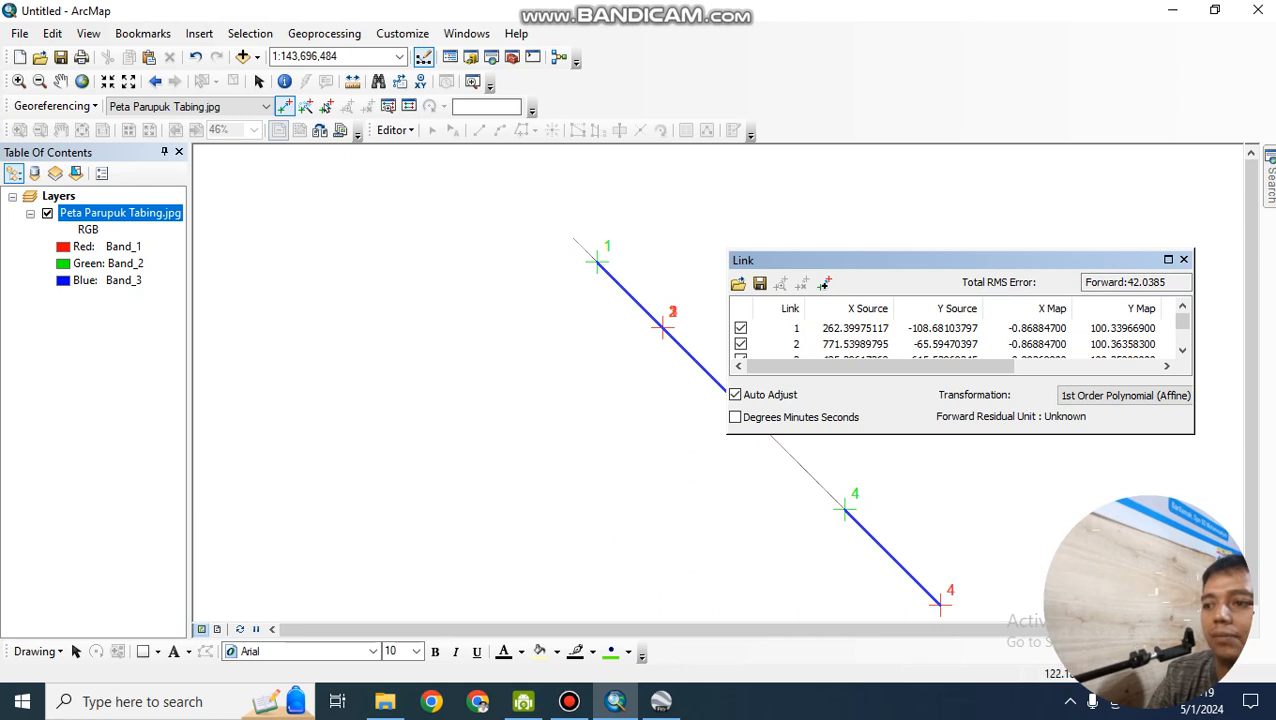
click(1168, 260)
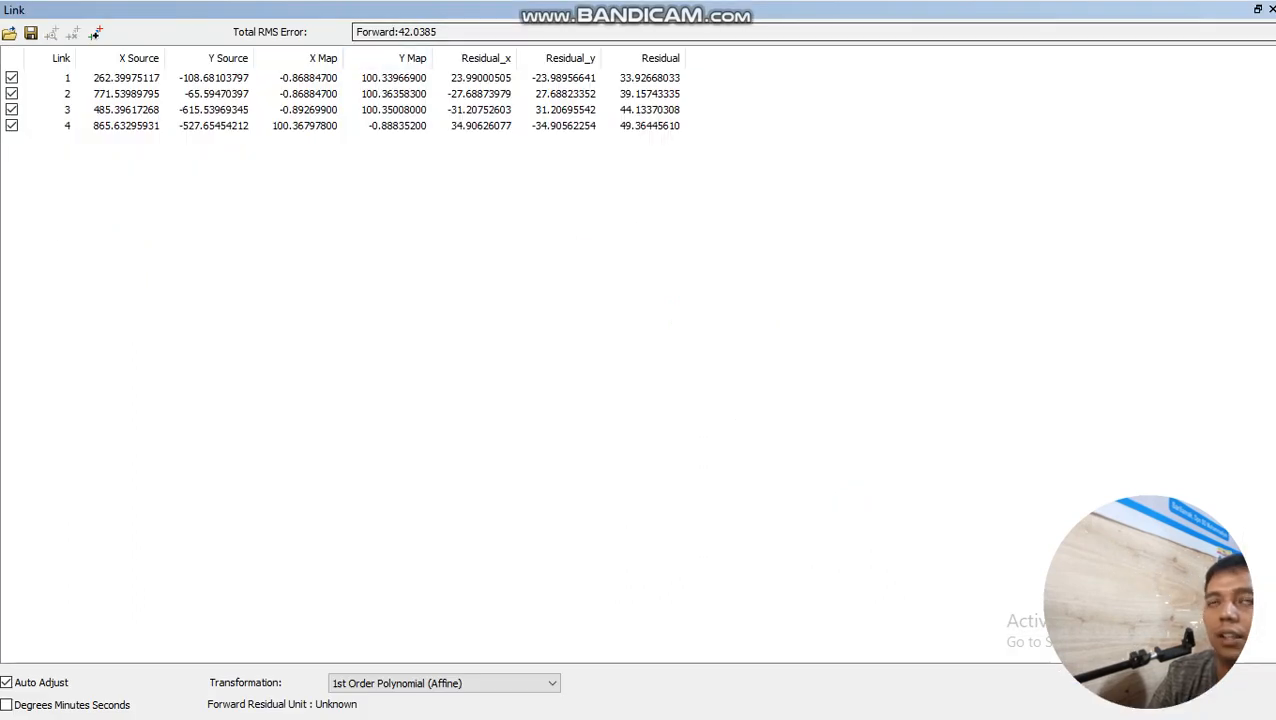
click(1258, 9)
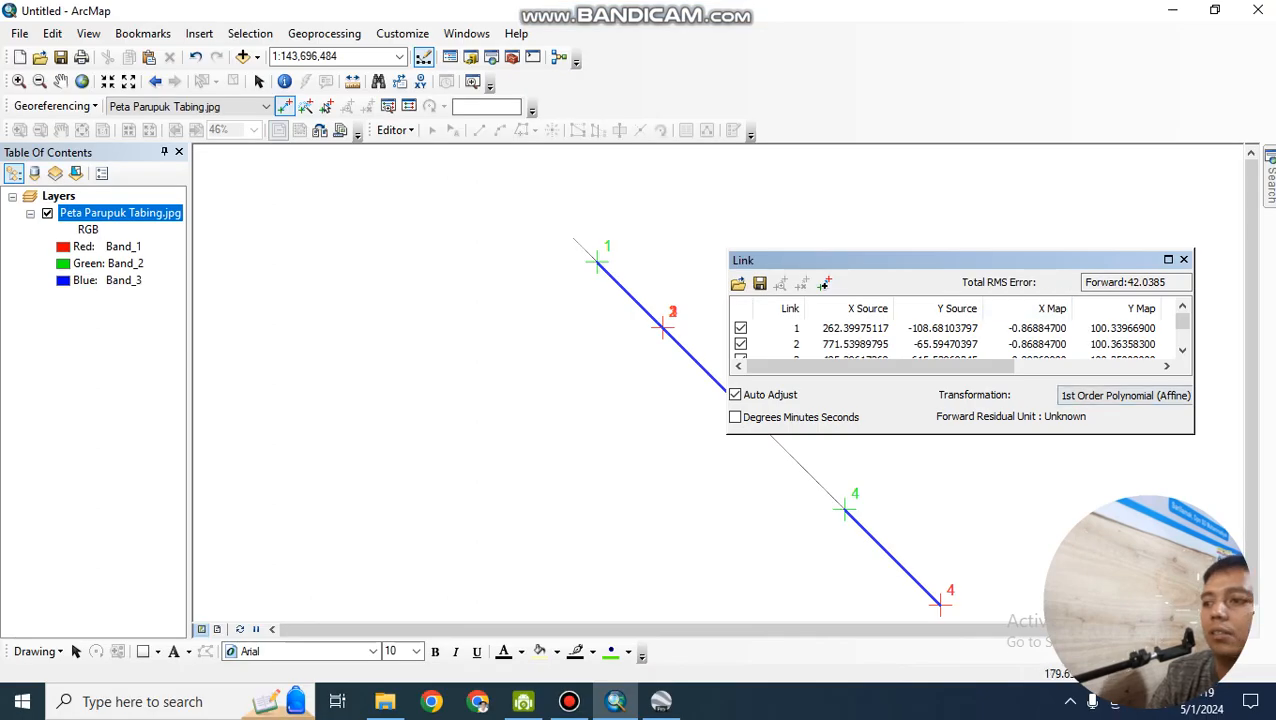
drag(1091, 434, 1091, 565)
mouse_move(1012, 497)
mouse_down()
mouse_move(1049, 497)
mouse_move(1012, 497)
mouse_up()
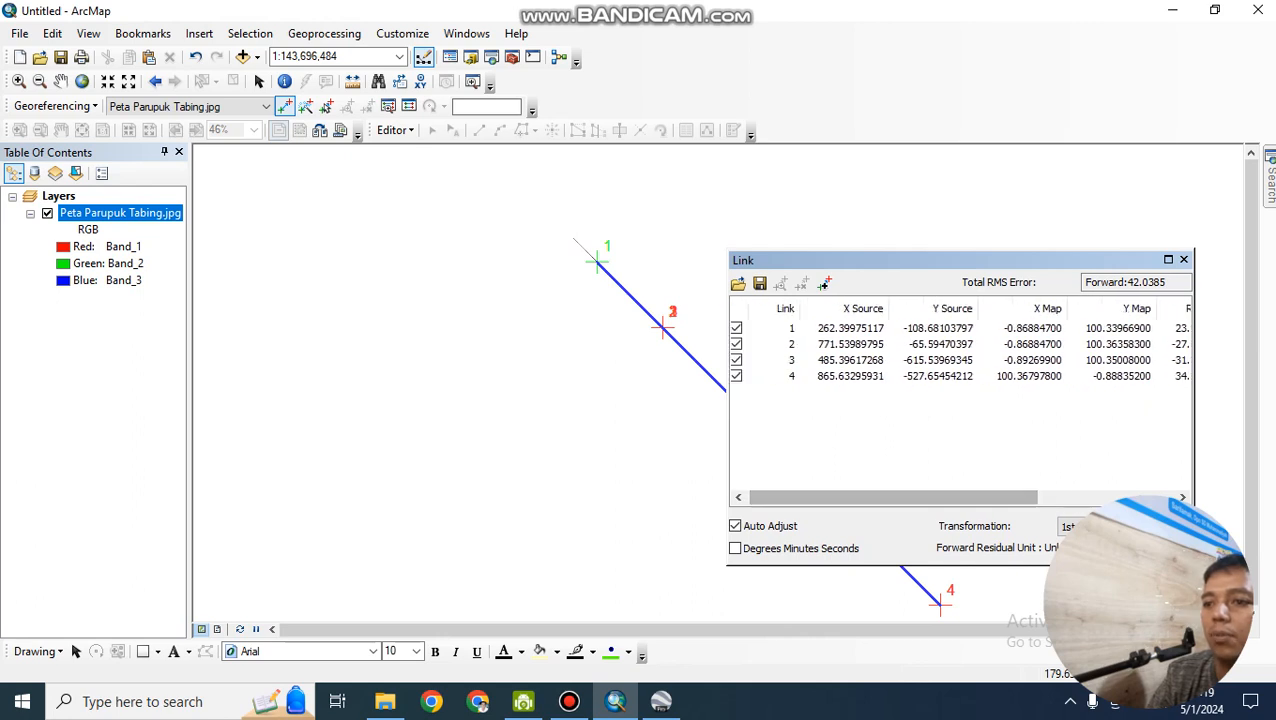
click(1000, 376)
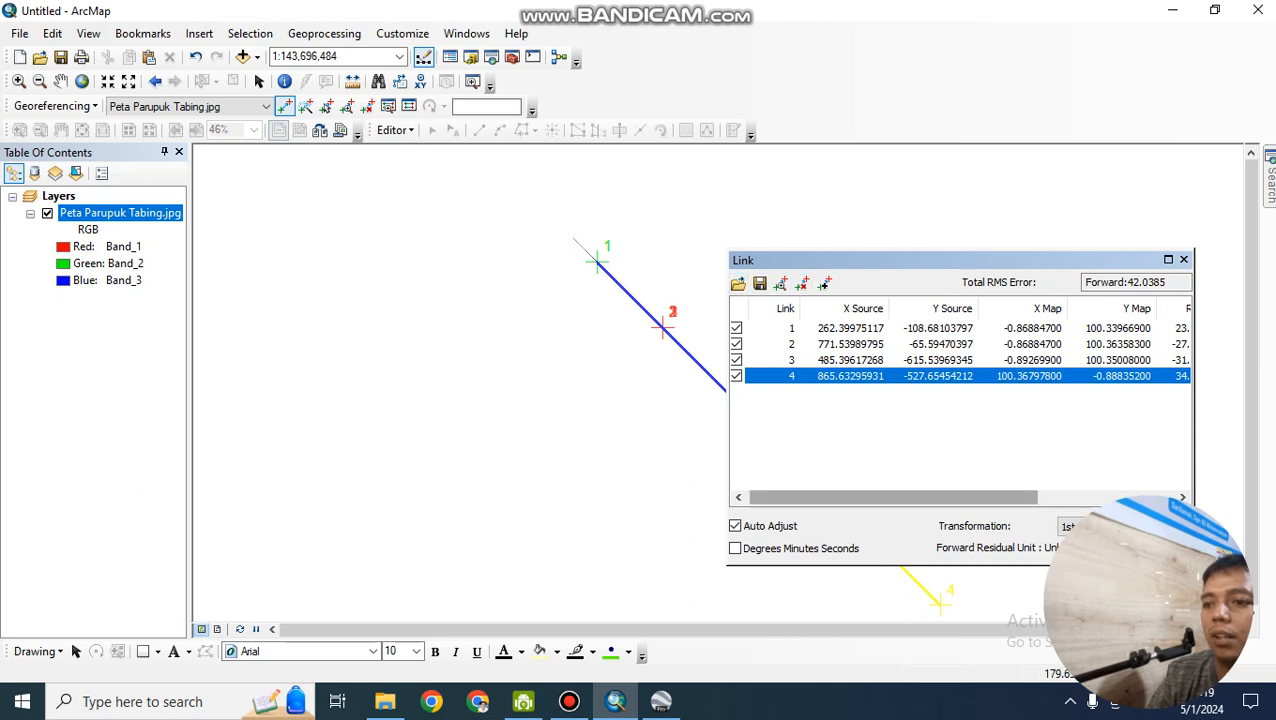
drag(893, 497, 954, 497)
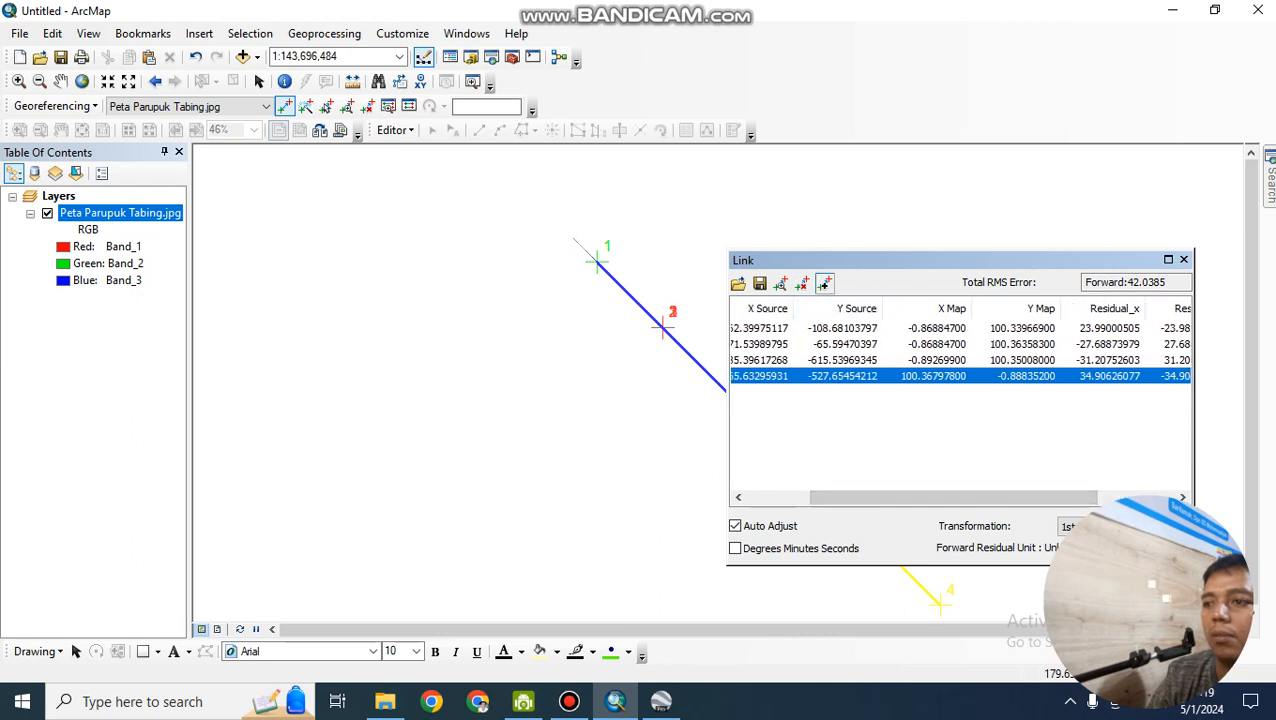
Swap link 3's map coordinates in the link table, setting Y Map to -0.89269900 and X Map to 100.35008000
click(1024, 360)
click(1024, 360)
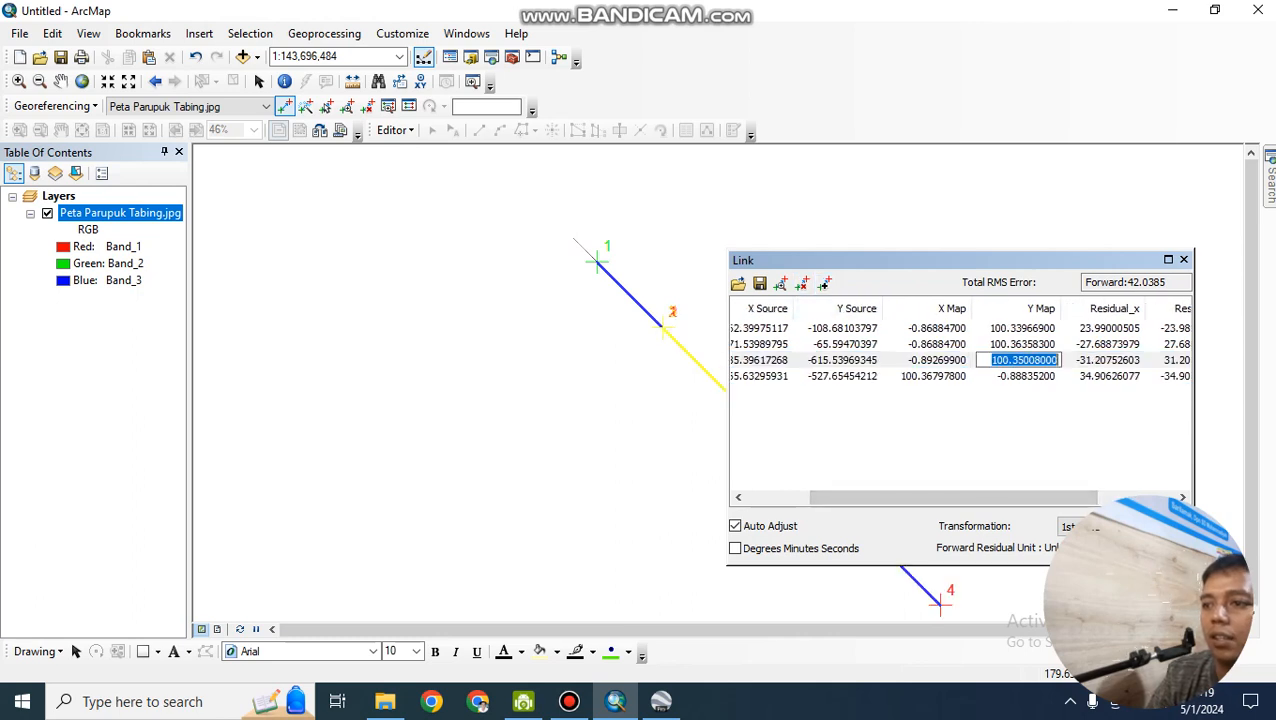
double_click(1022, 360)
key(ctrl+c)
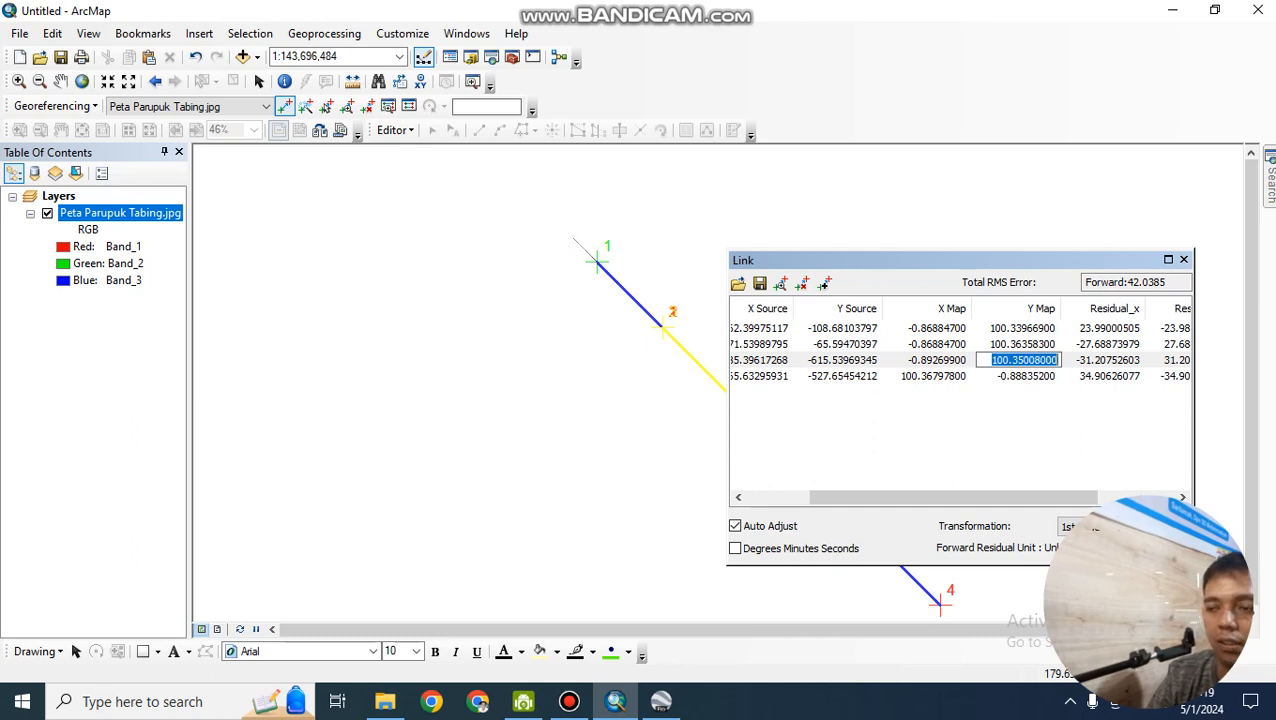
key(BackSpace)
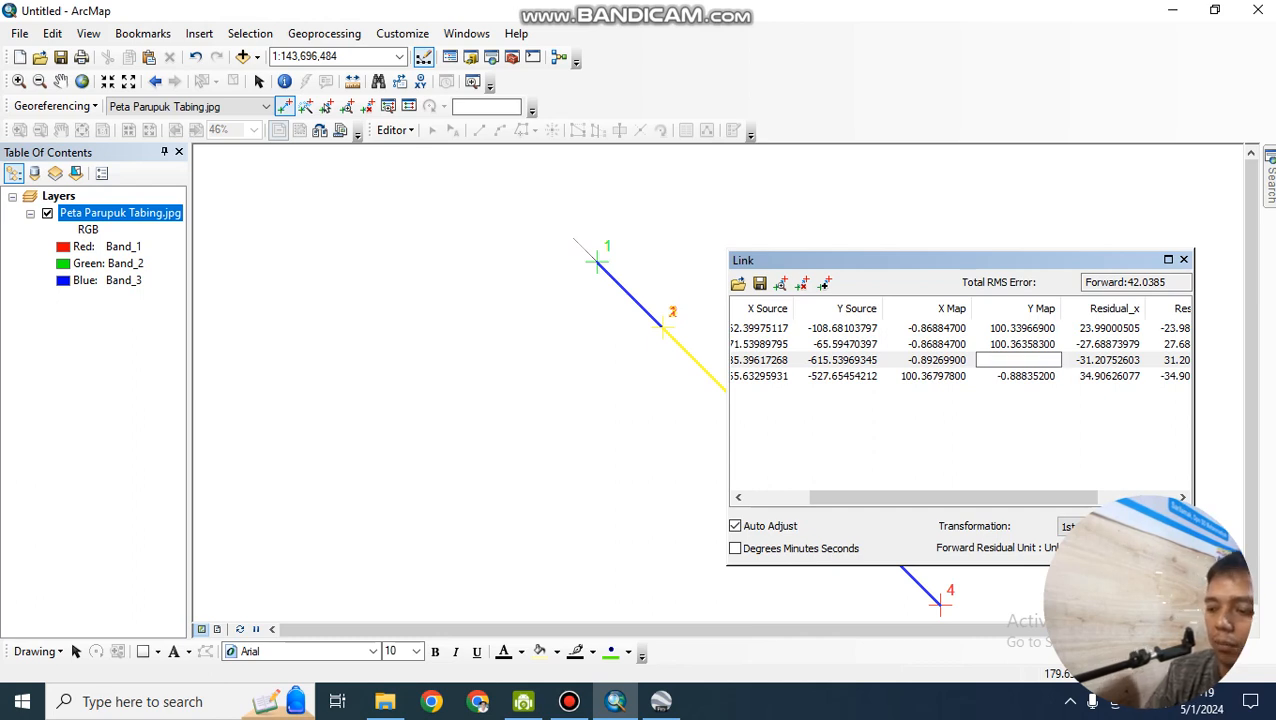
text(-0.89269900)
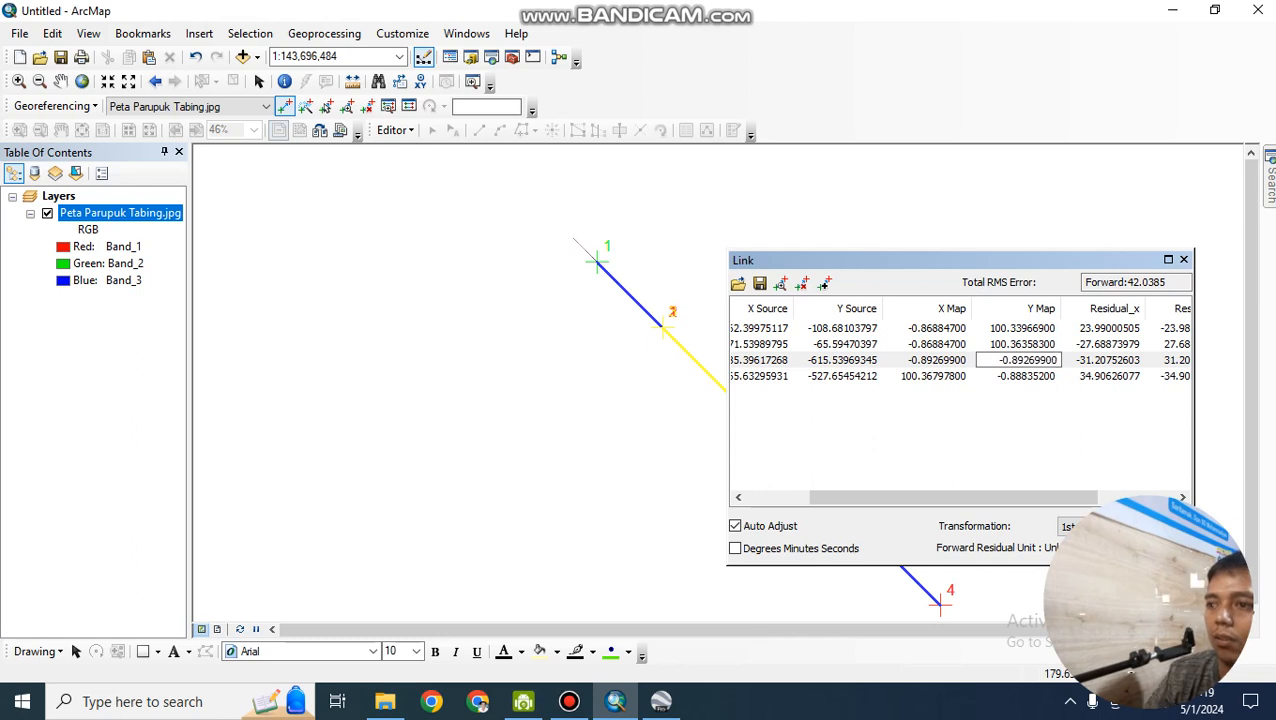
key(Tab)
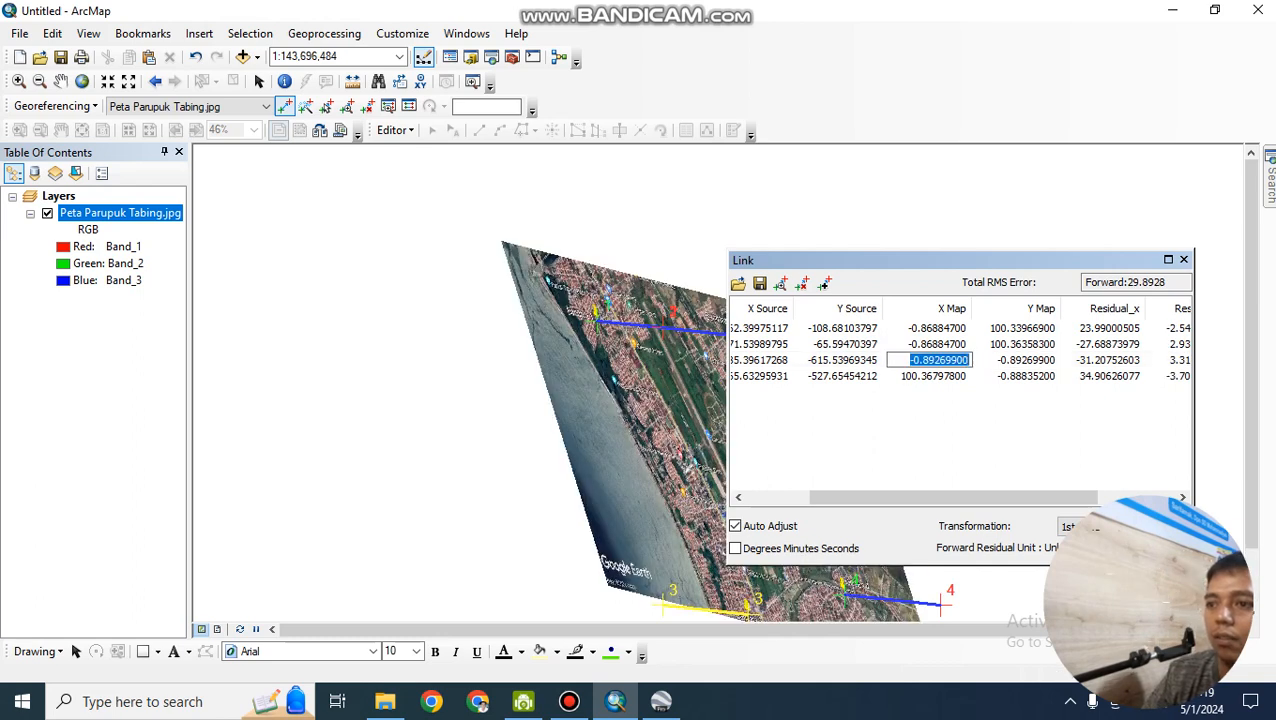
key(ctrl+v)
key(Return)
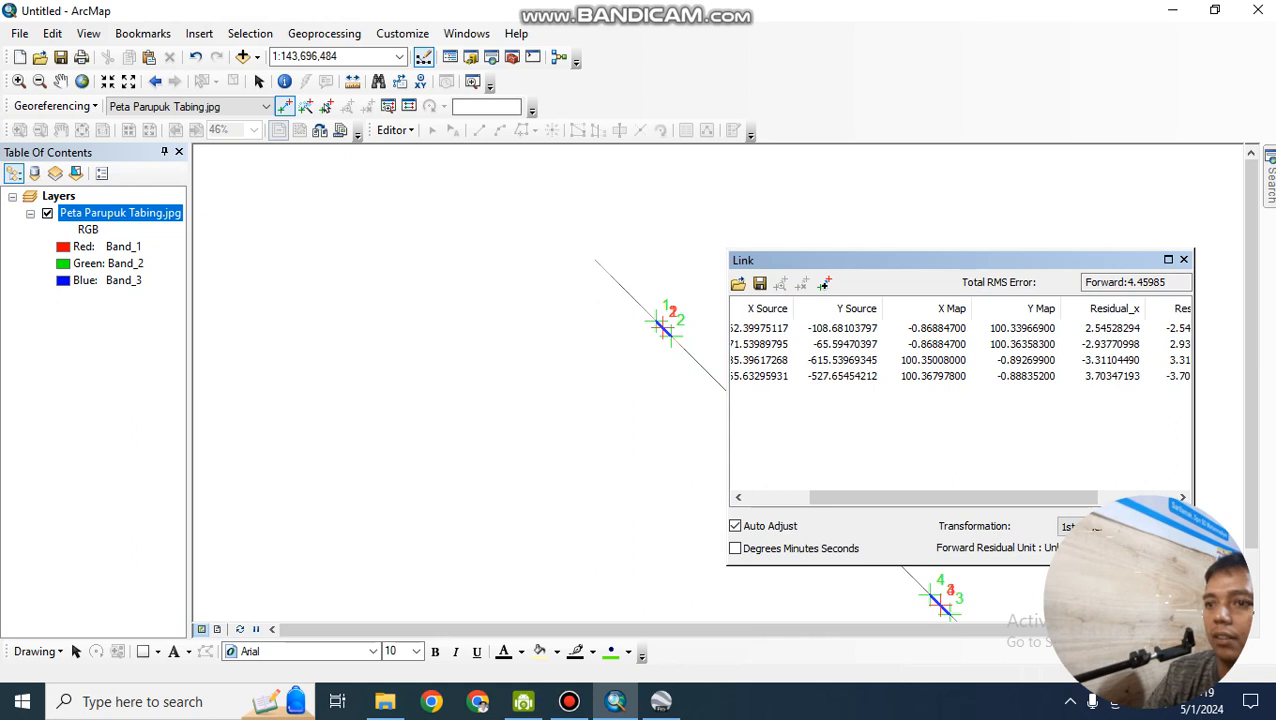
Swap link 2's map coordinates, setting Y Map to -0.86884700 and X Map to 100.36358300
click(1024, 344)
click(1024, 344)
double_click(1024, 344)
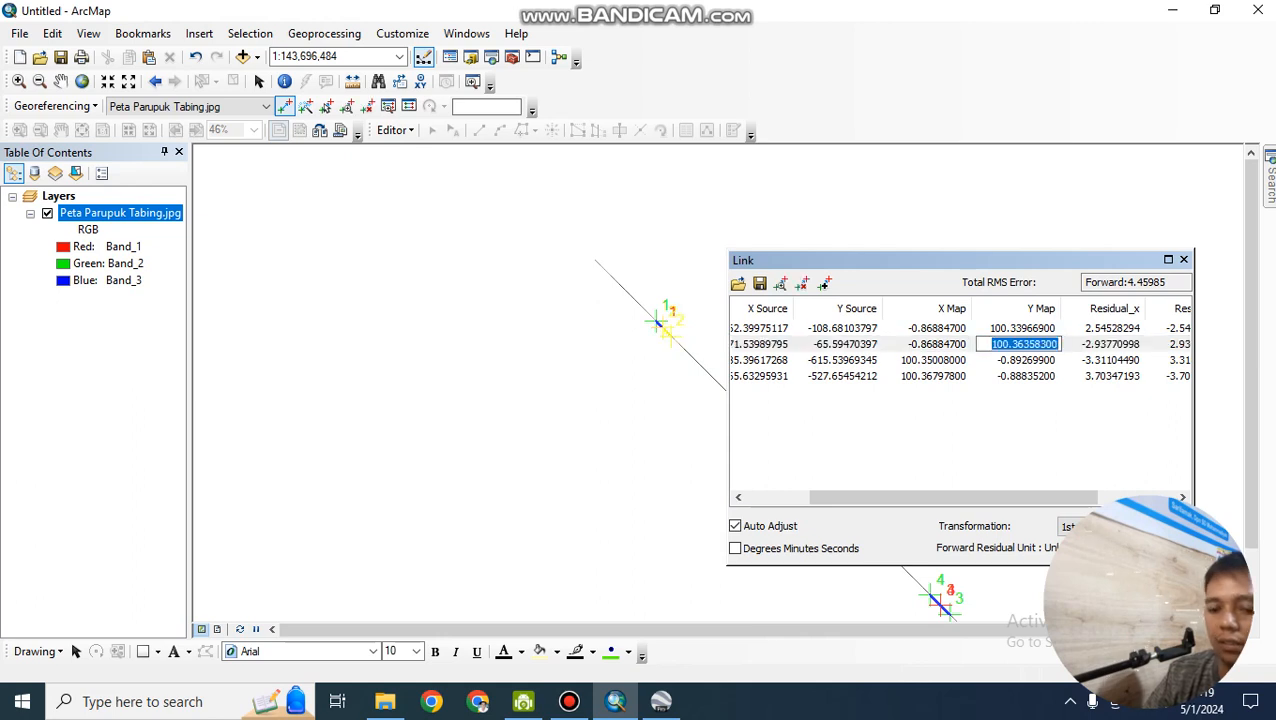
key(ctrl+x)
click(938, 344)
click(1012, 344)
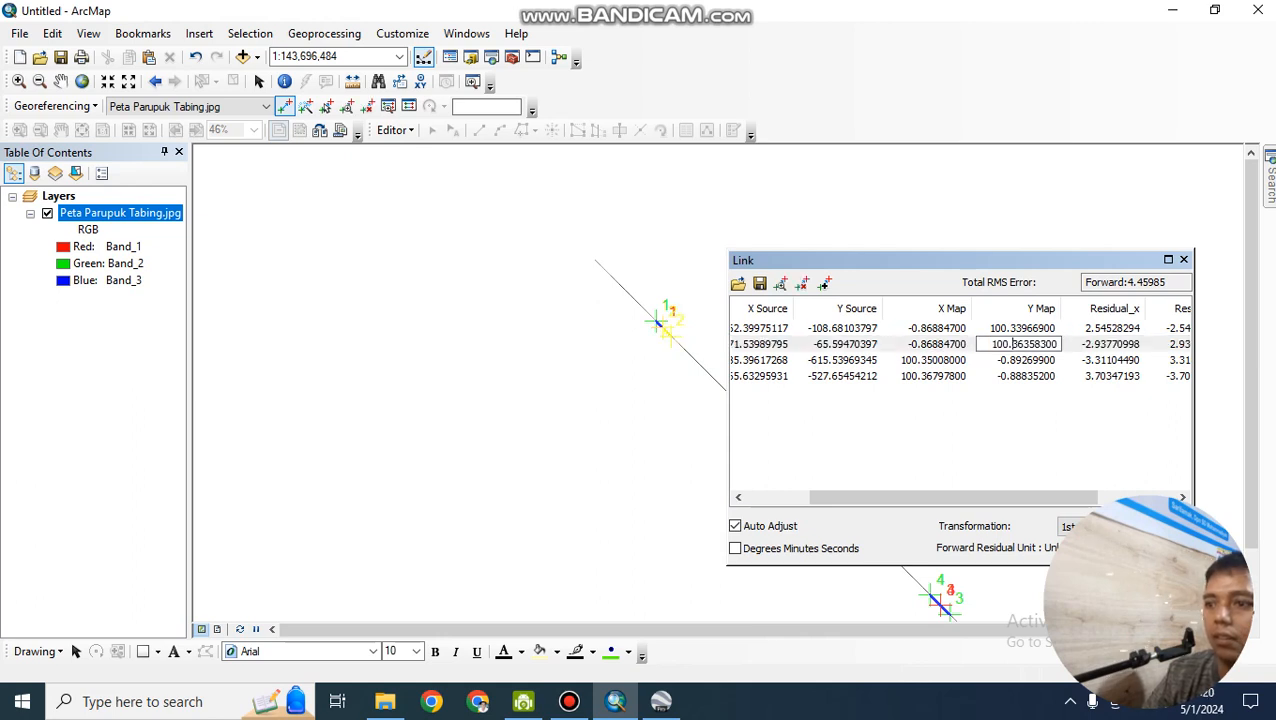
double_click(1024, 344)
text(-0.86884700)
double_click(941, 344)
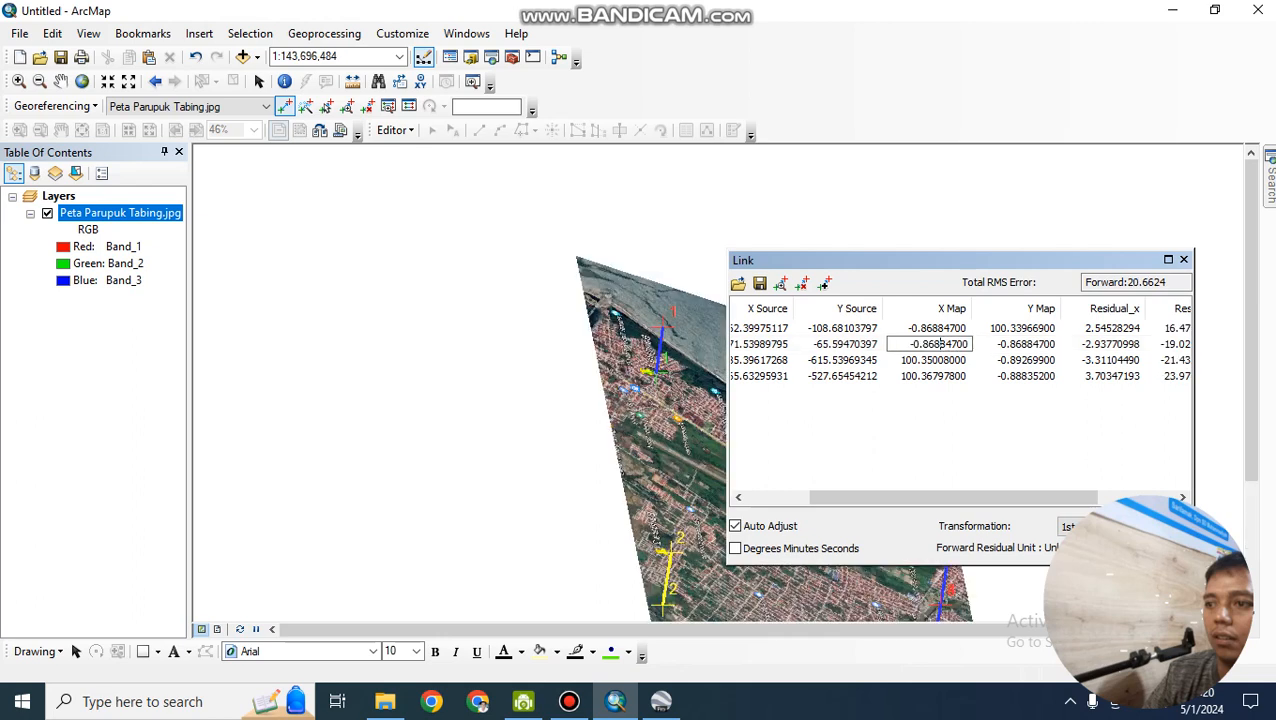
key(ctrl+a)
key(ctrl+v)
Swap link 1's map coordinates, setting Y Map to -0.86884700 and X Map to 100.33966900
click(1027, 328)
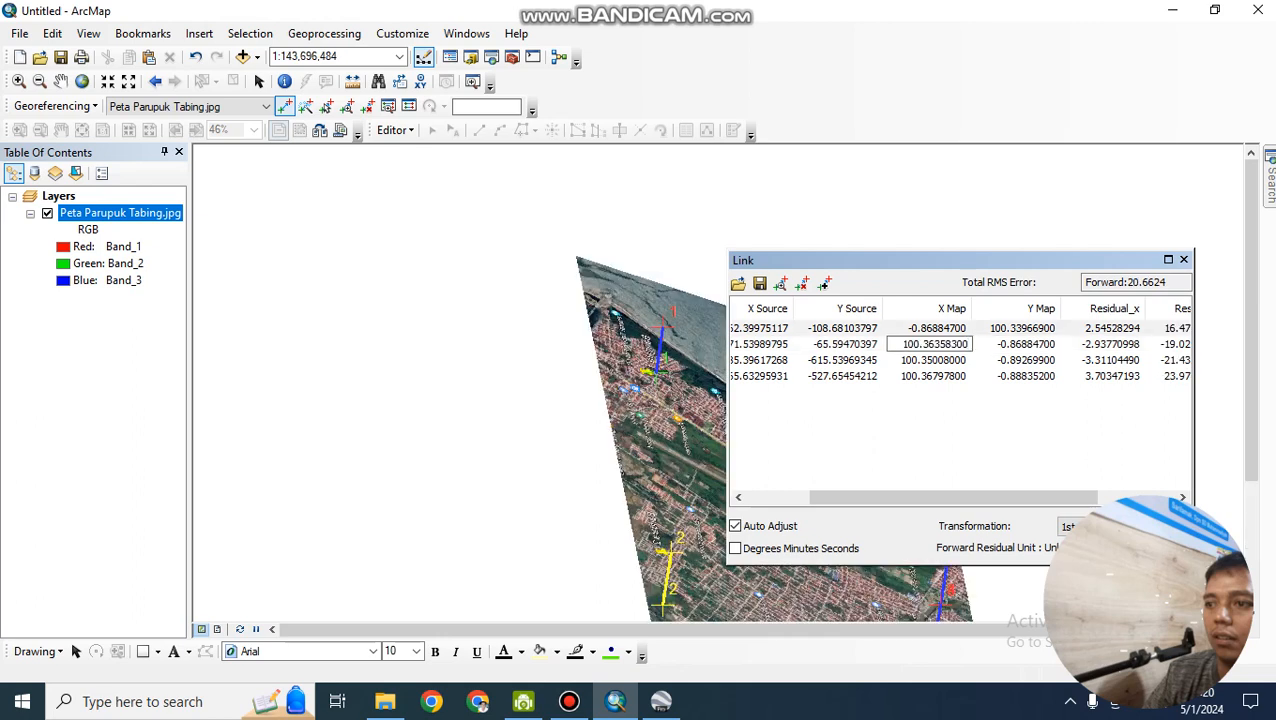
double_click(1027, 328)
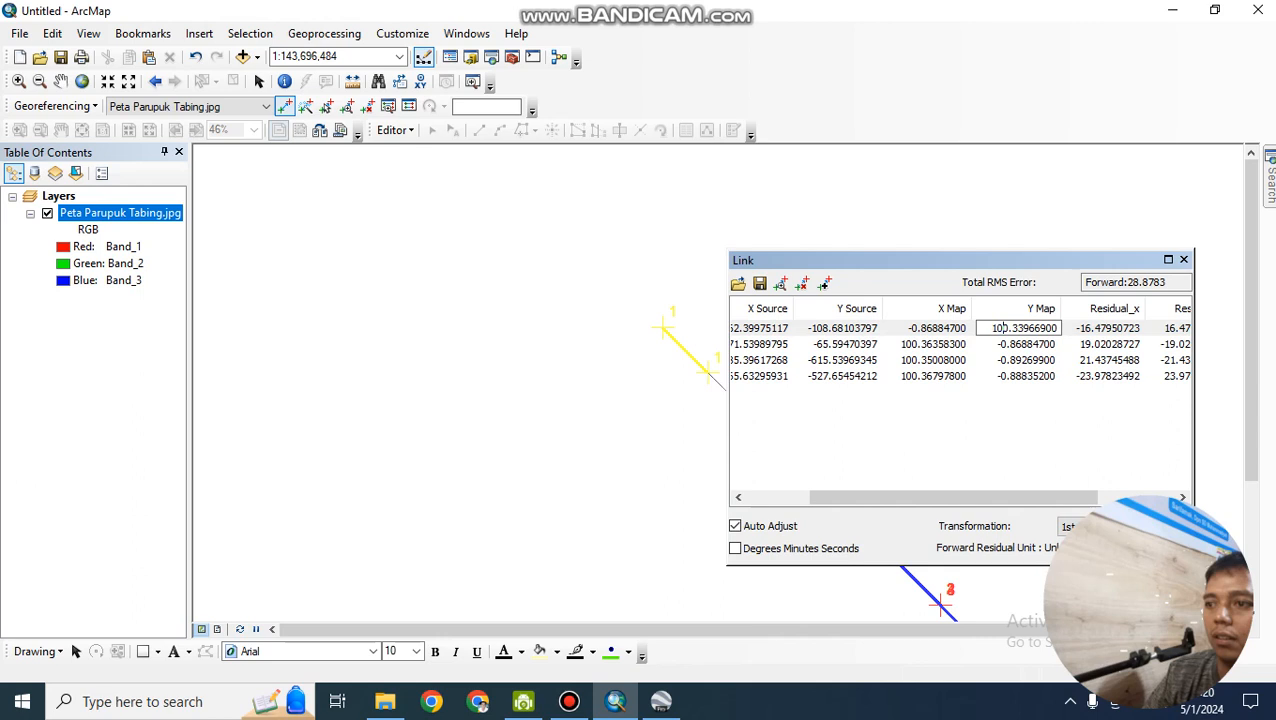
key(ctrl+x)
text(-0.86884700)
click(927, 328)
double_click(927, 328)
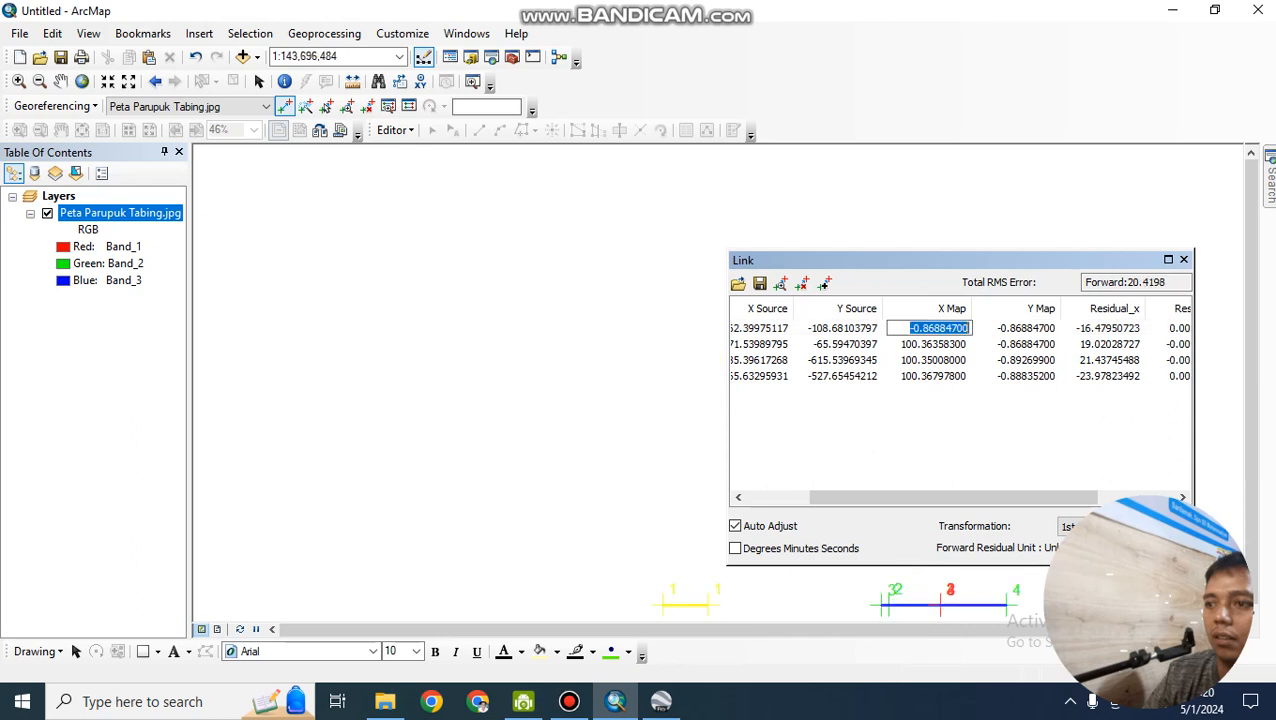
key(ctrl+v)
key(Return)
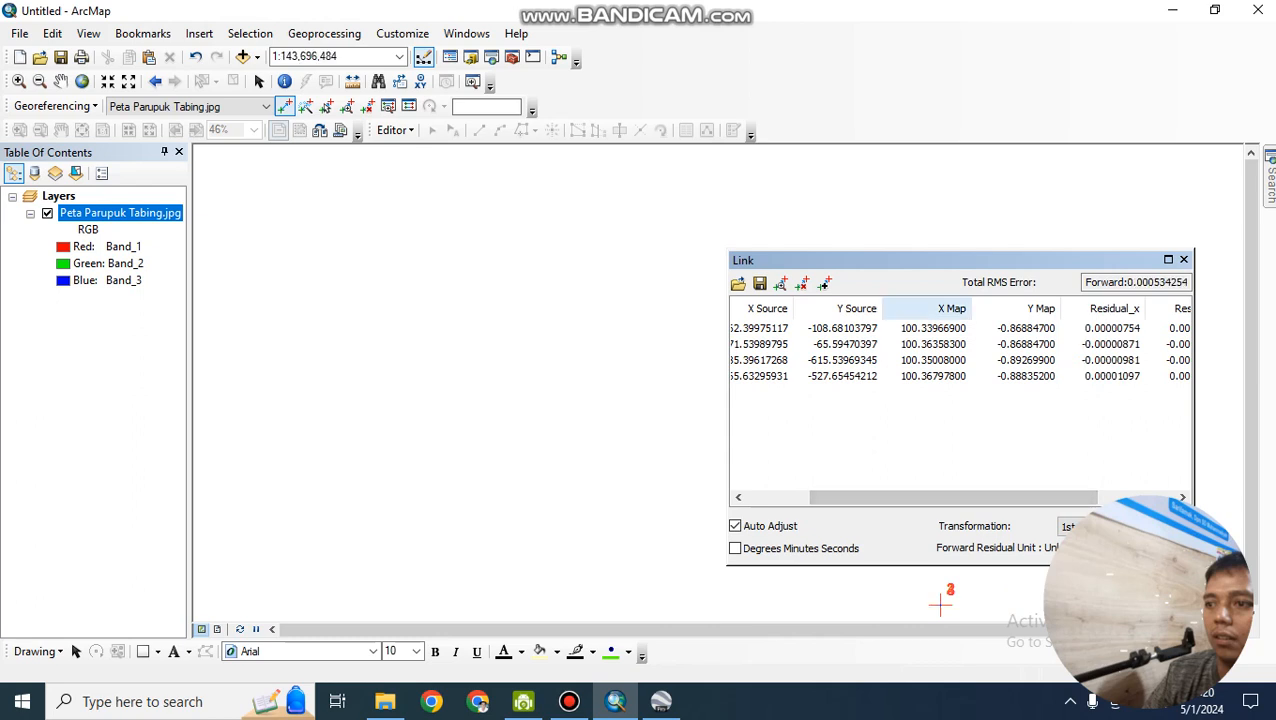
Examine the residuals of the four links and view the whole georeferenced image at full extent
drag(910, 260, 946, 258)
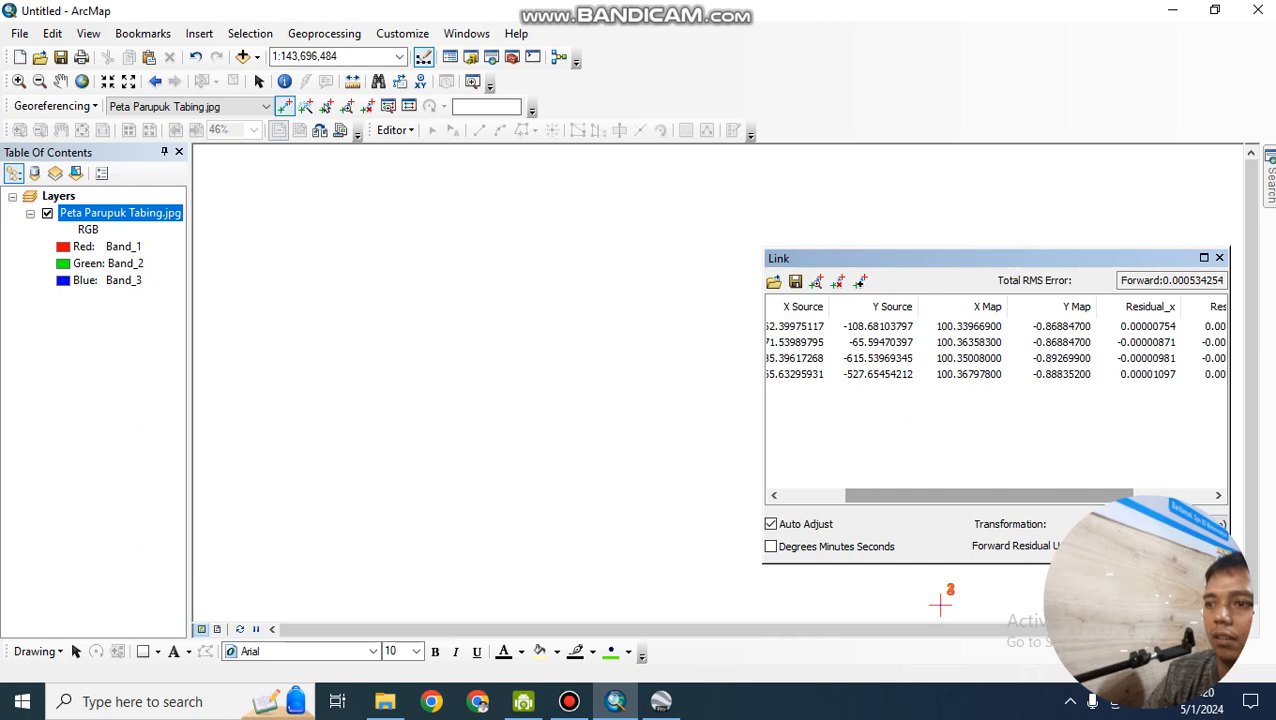
drag(989, 495, 1066, 495)
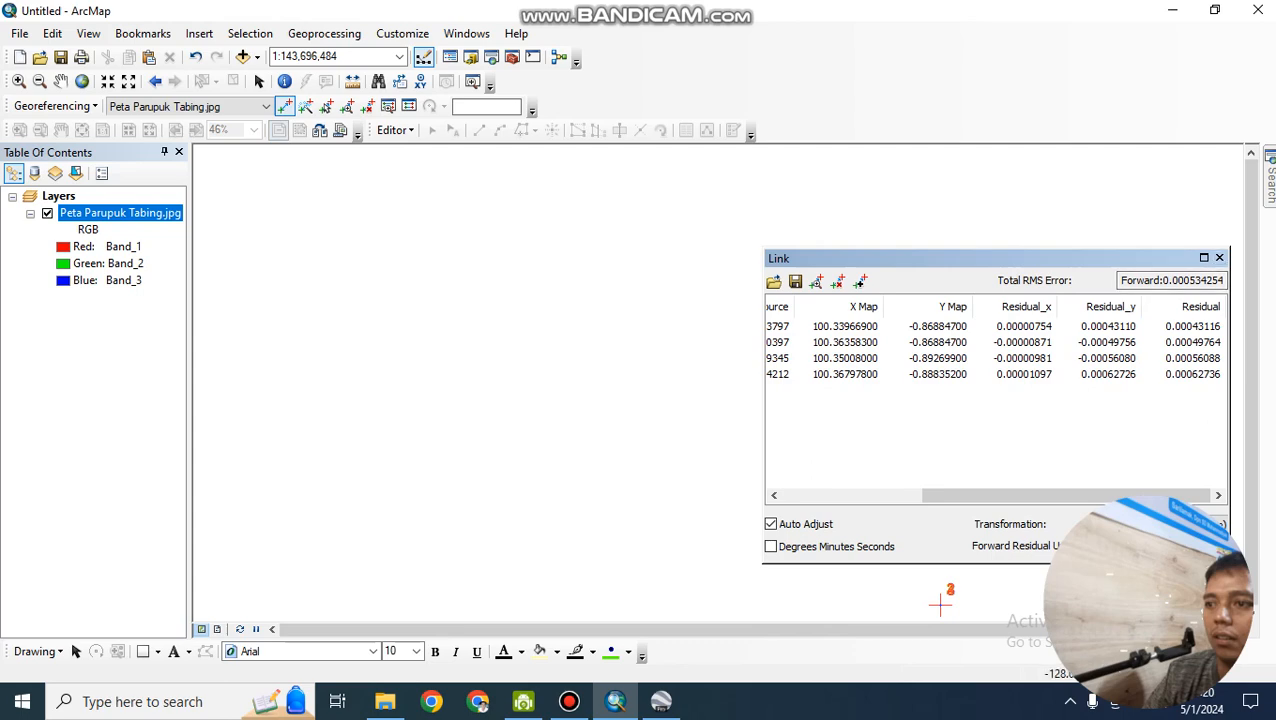
click(82, 82)
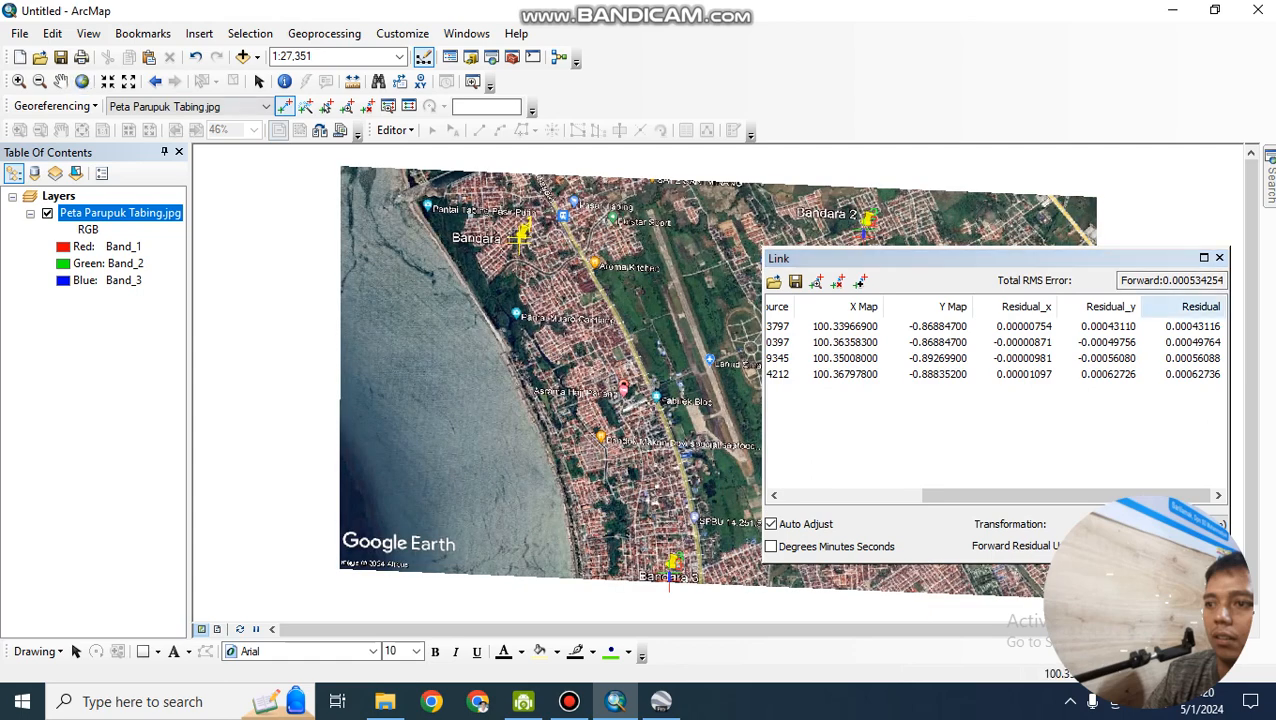
Close the link table in ArcMap and the Bandara 4 placemark properties in Google Earth Pro
click(1219, 258)
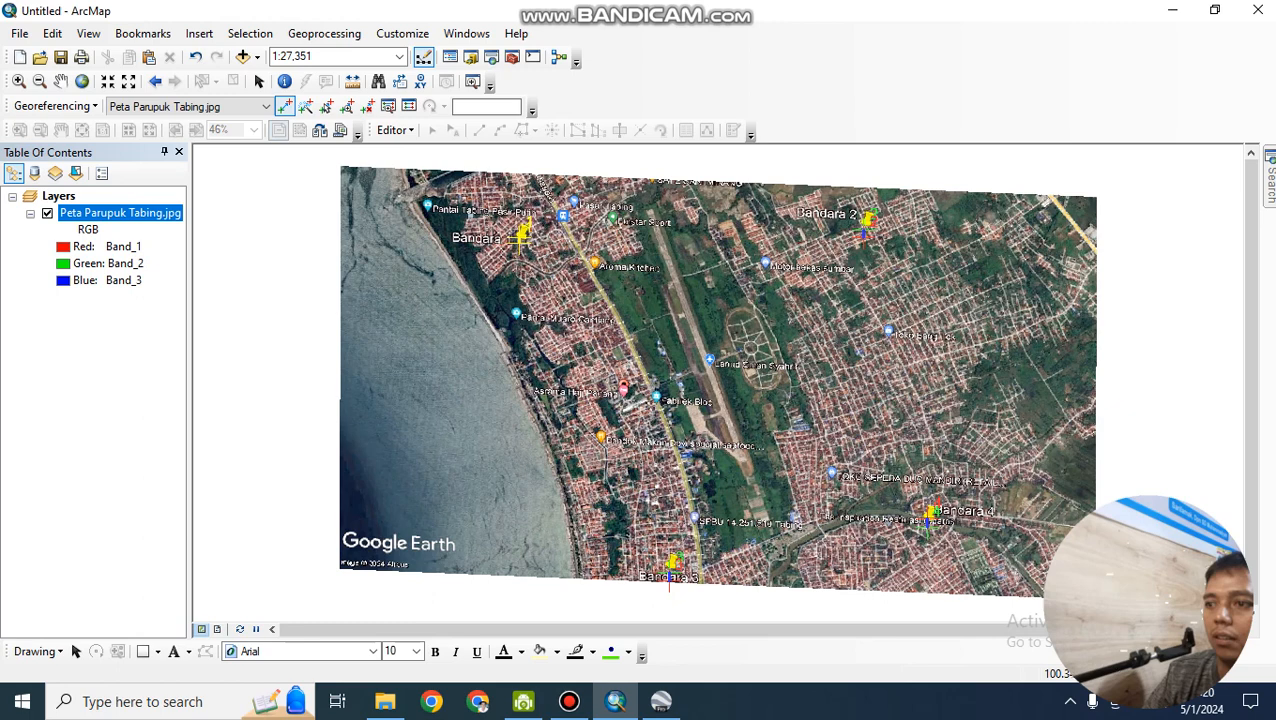
click(661, 701)
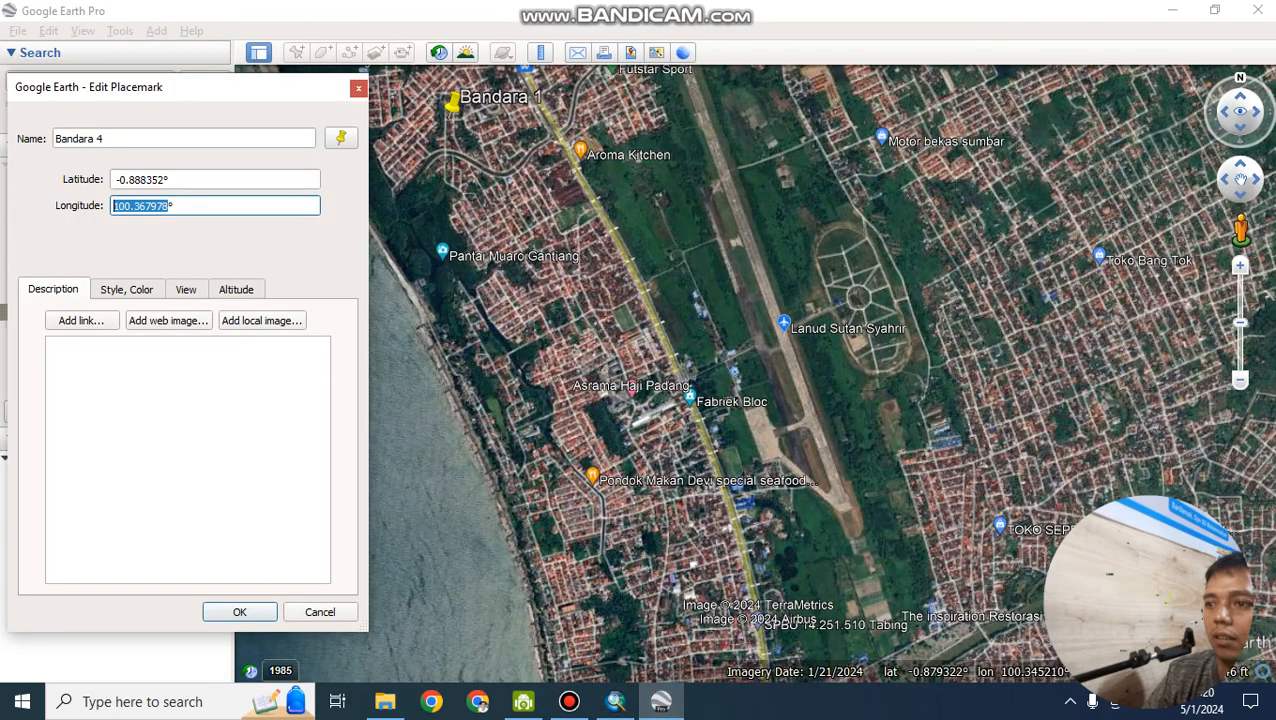
click(358, 88)
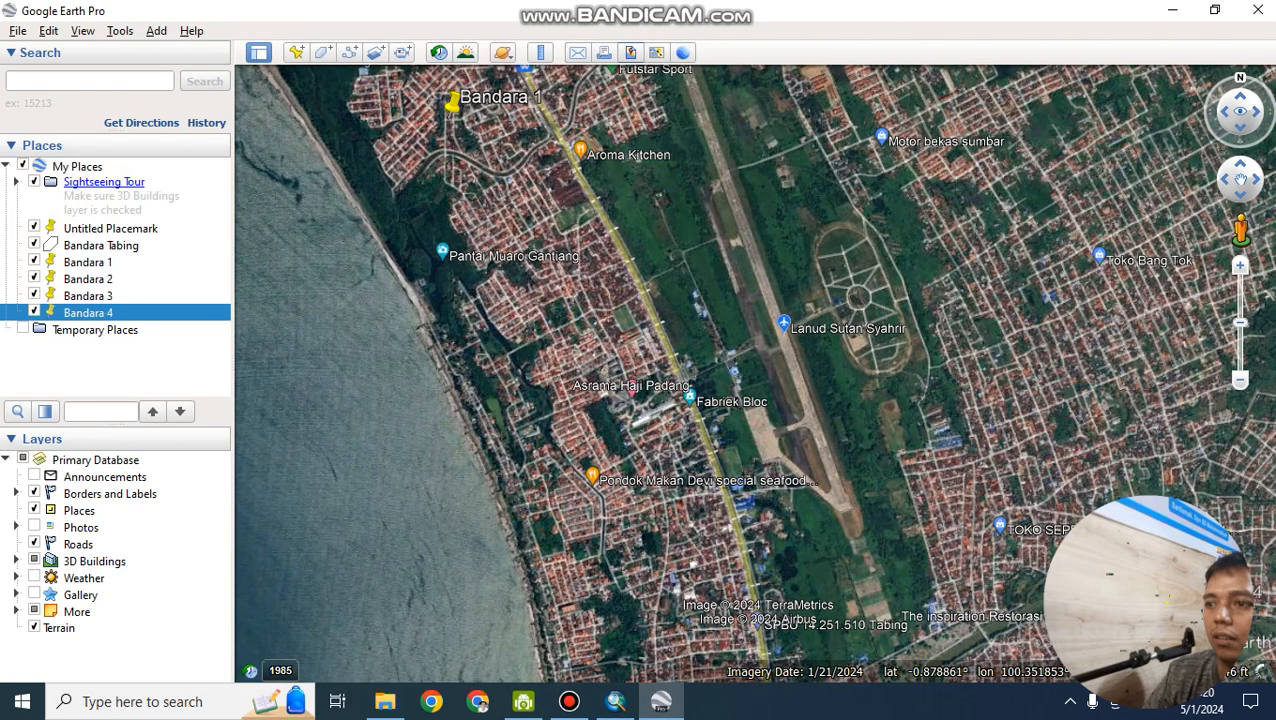
Check the resolution options for saving the map image, and close Google Earth Pro
click(630, 52)
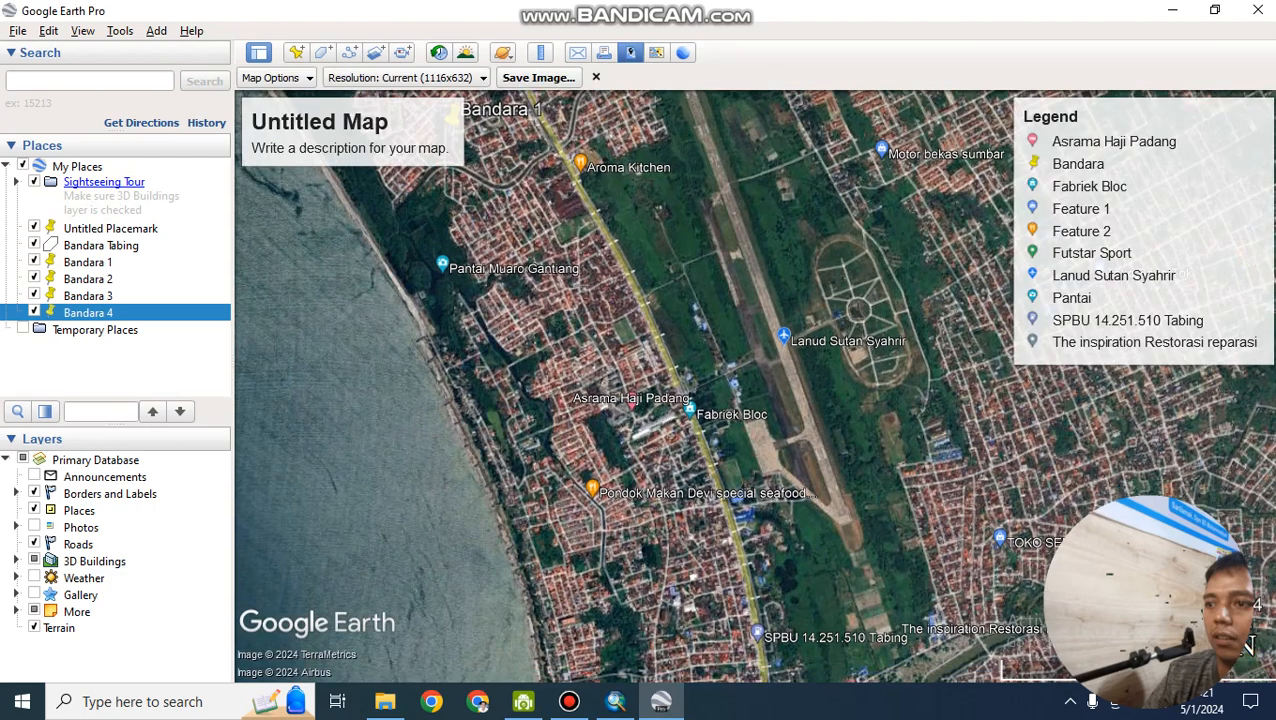
click(405, 77)
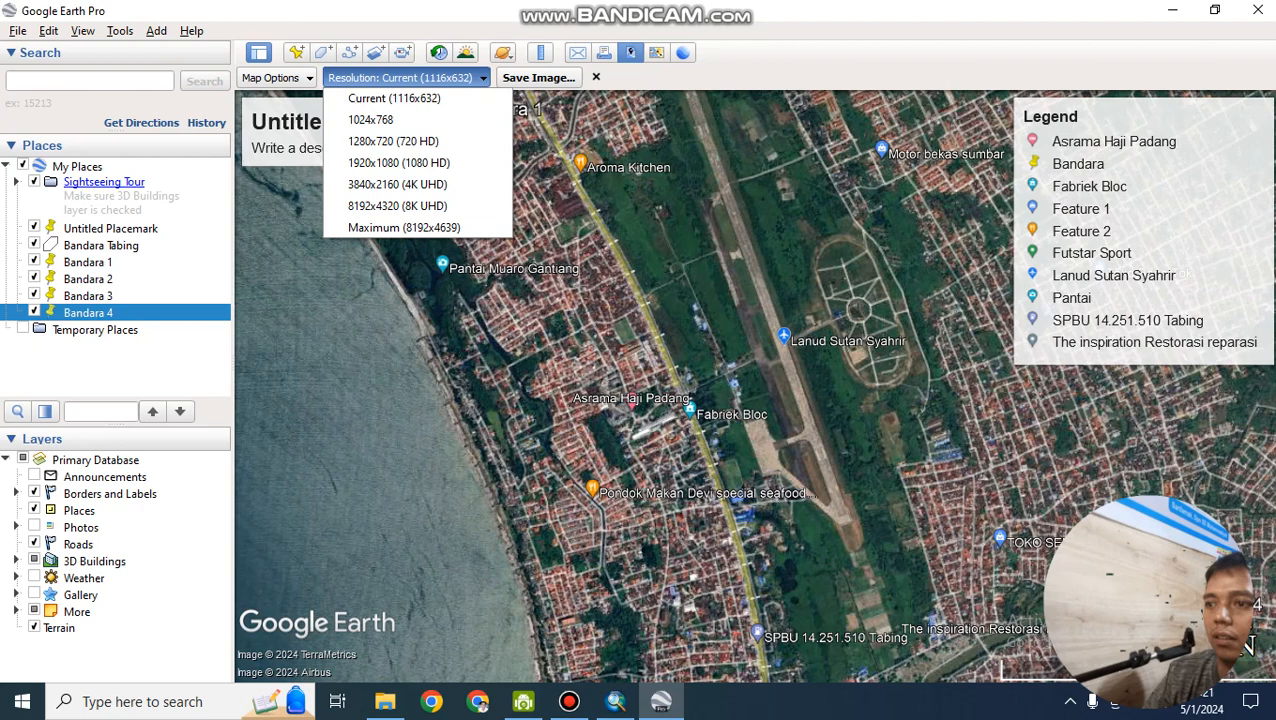
click(1258, 10)
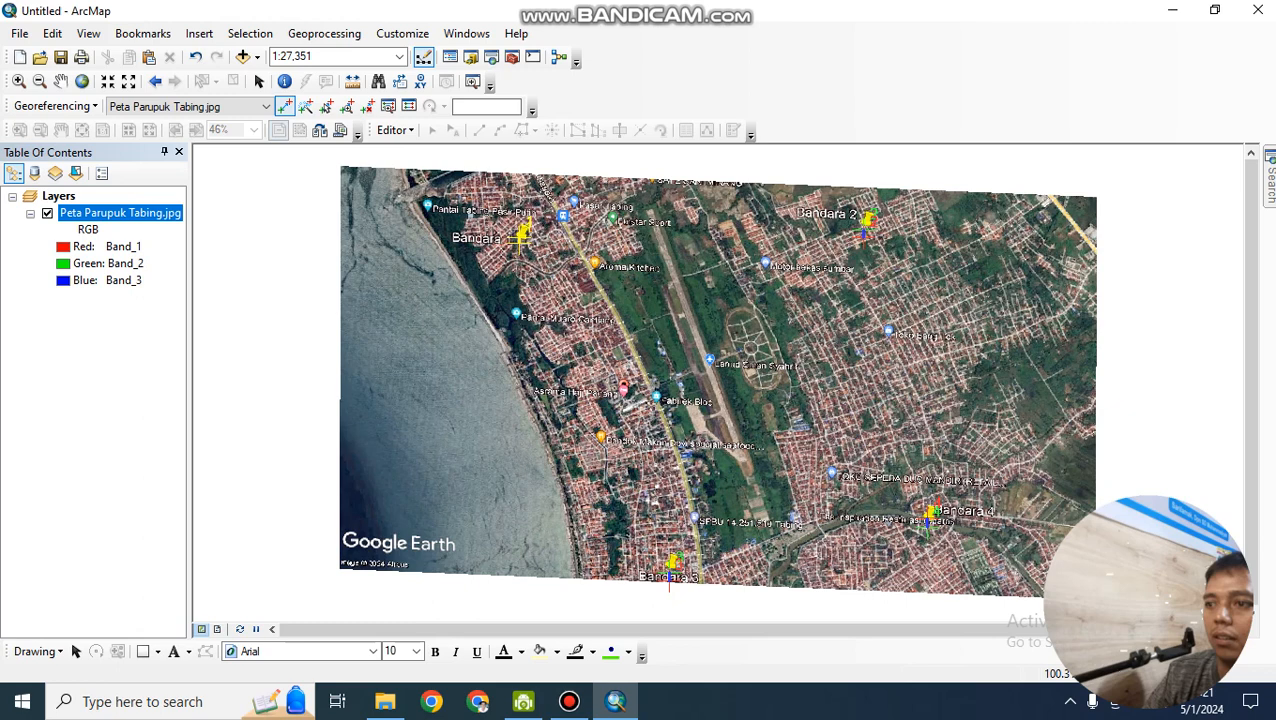
Start rectifying Peta Parupuk Tabing.jpg in ArcMap with Nearest Neighbor resampling, and browse for an output location
click(55, 106)
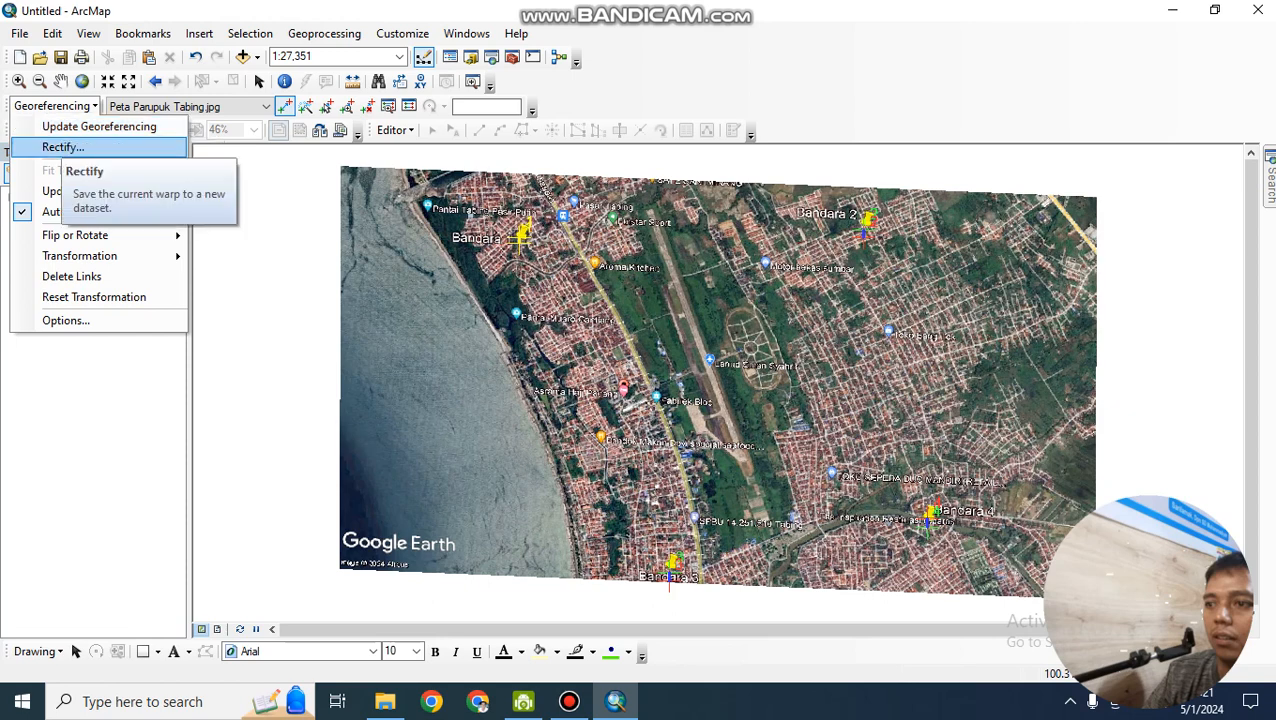
click(63, 147)
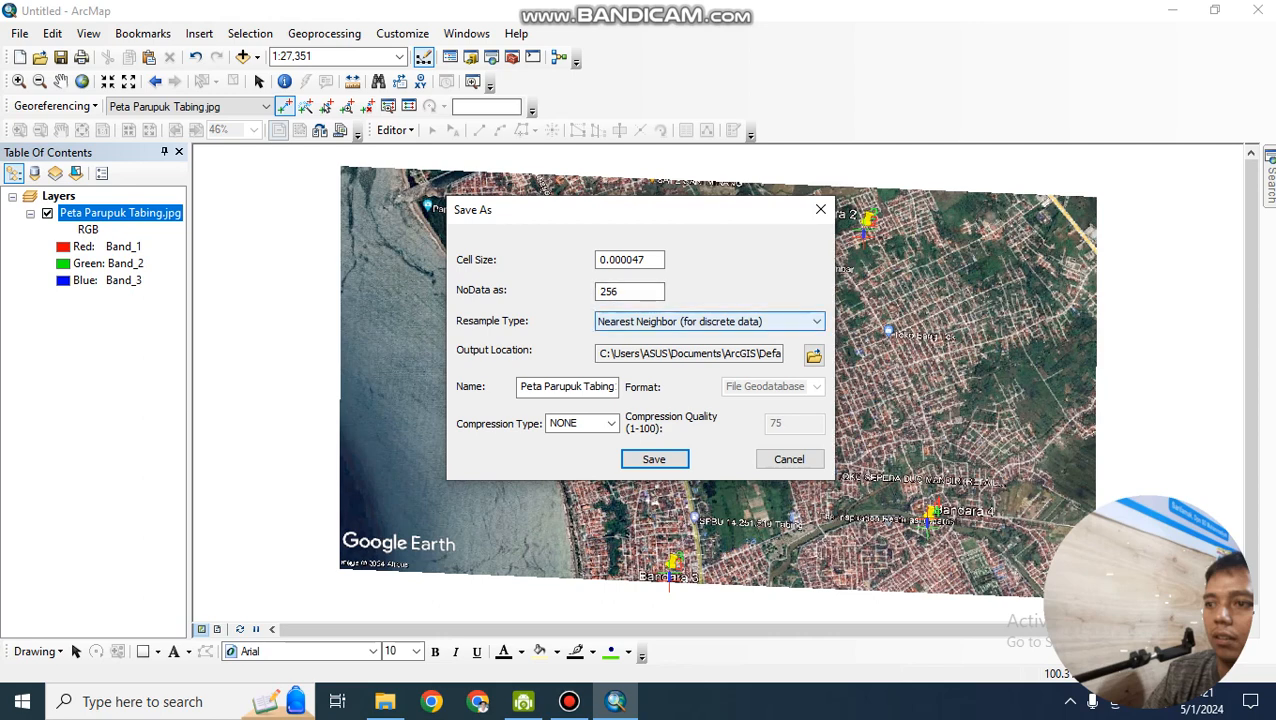
click(760, 321)
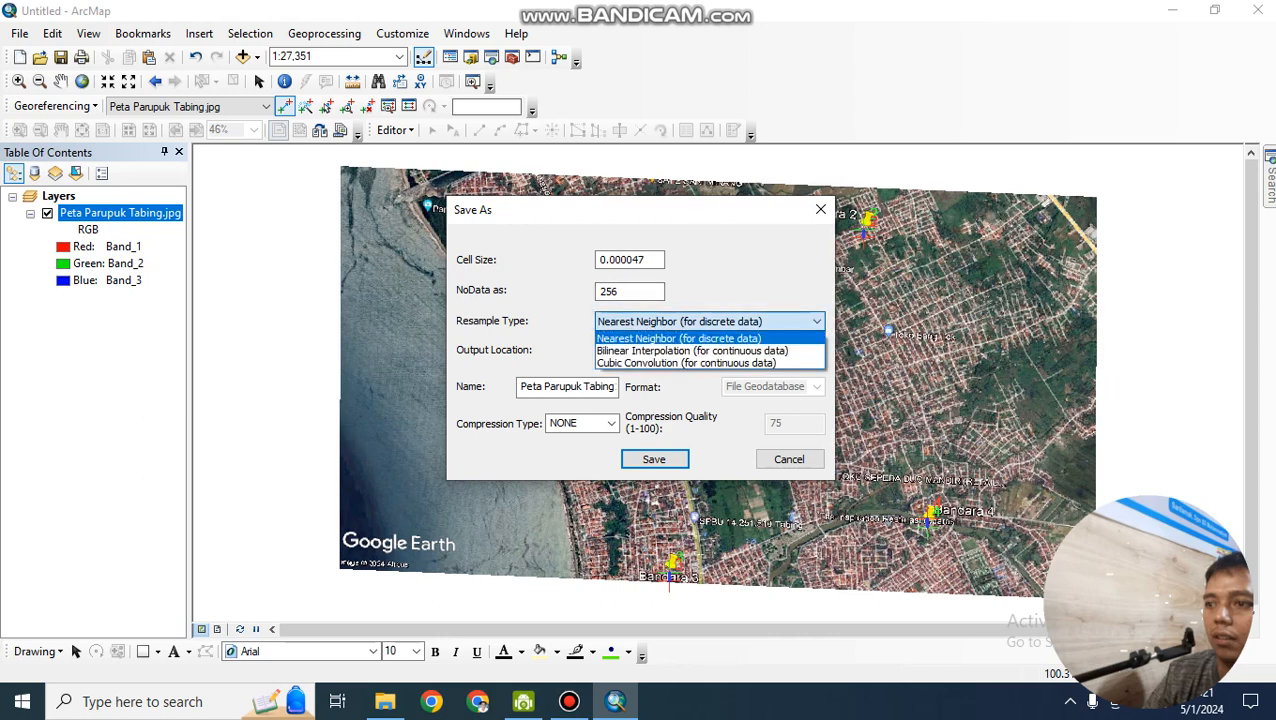
click(760, 322)
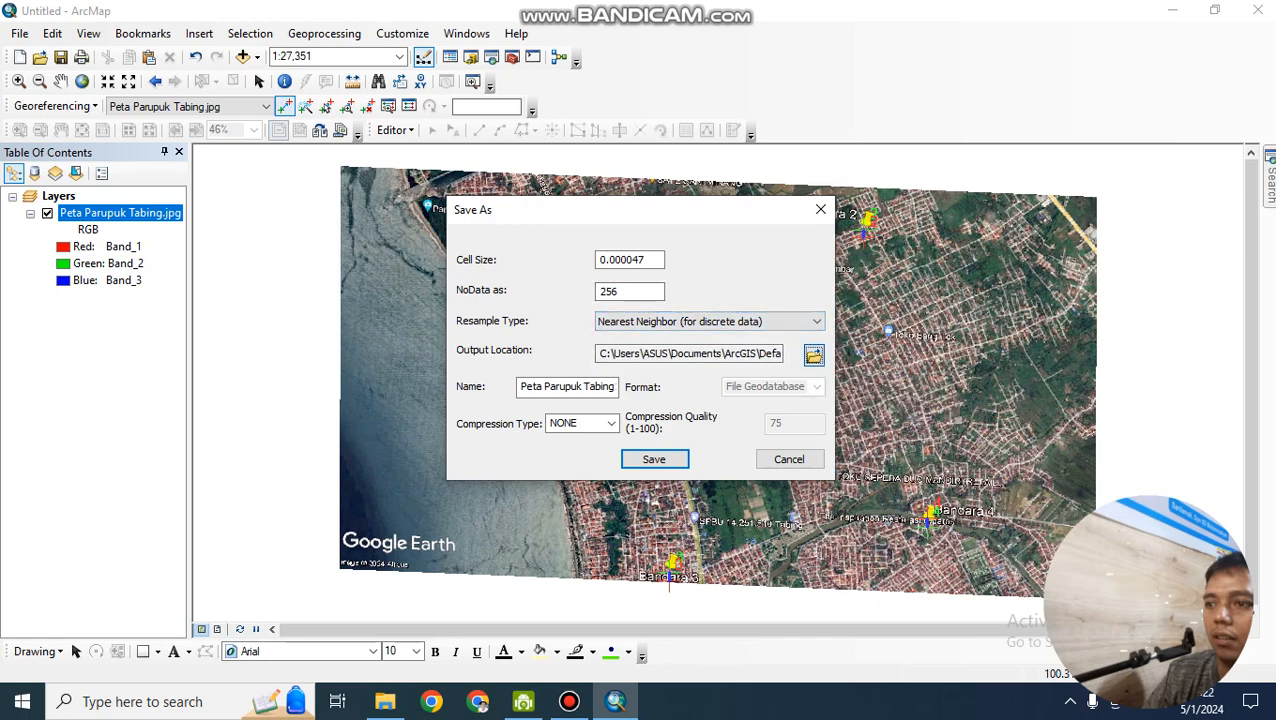
click(814, 355)
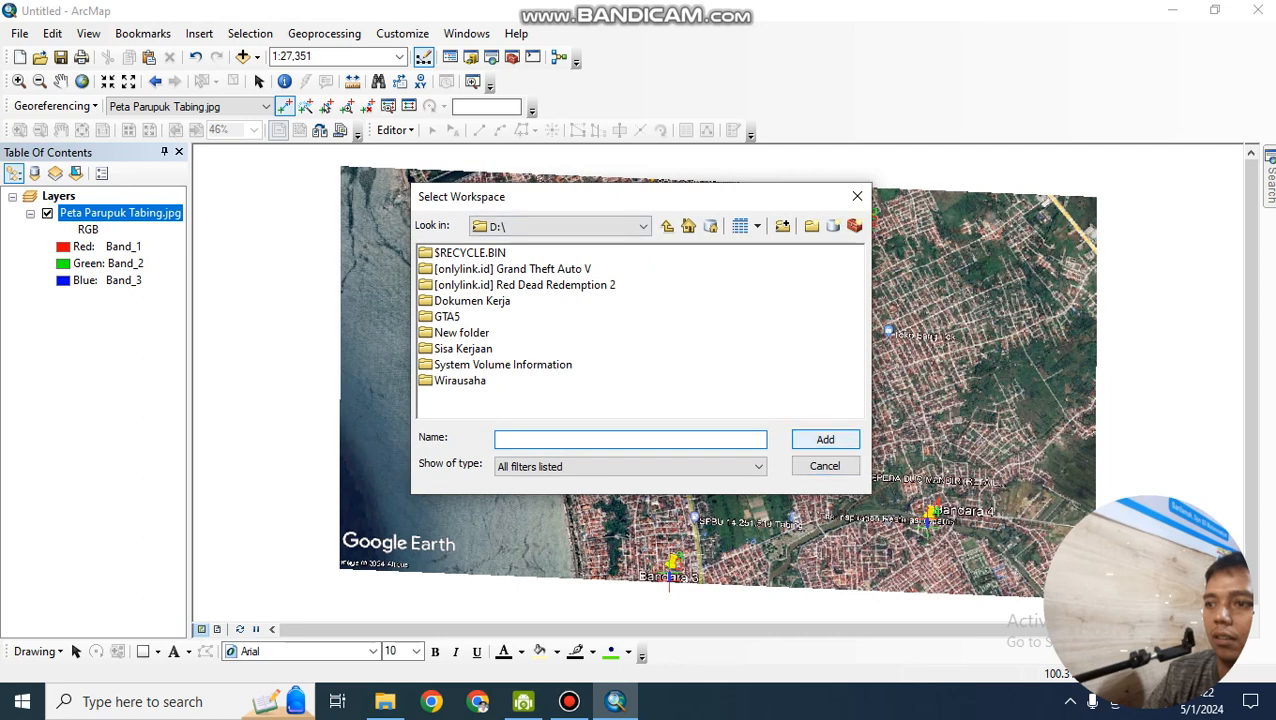
Try to add Peta Tabing Georeferencing in D:\ as the output workspace
text(Peta Tabing Georeferencing)
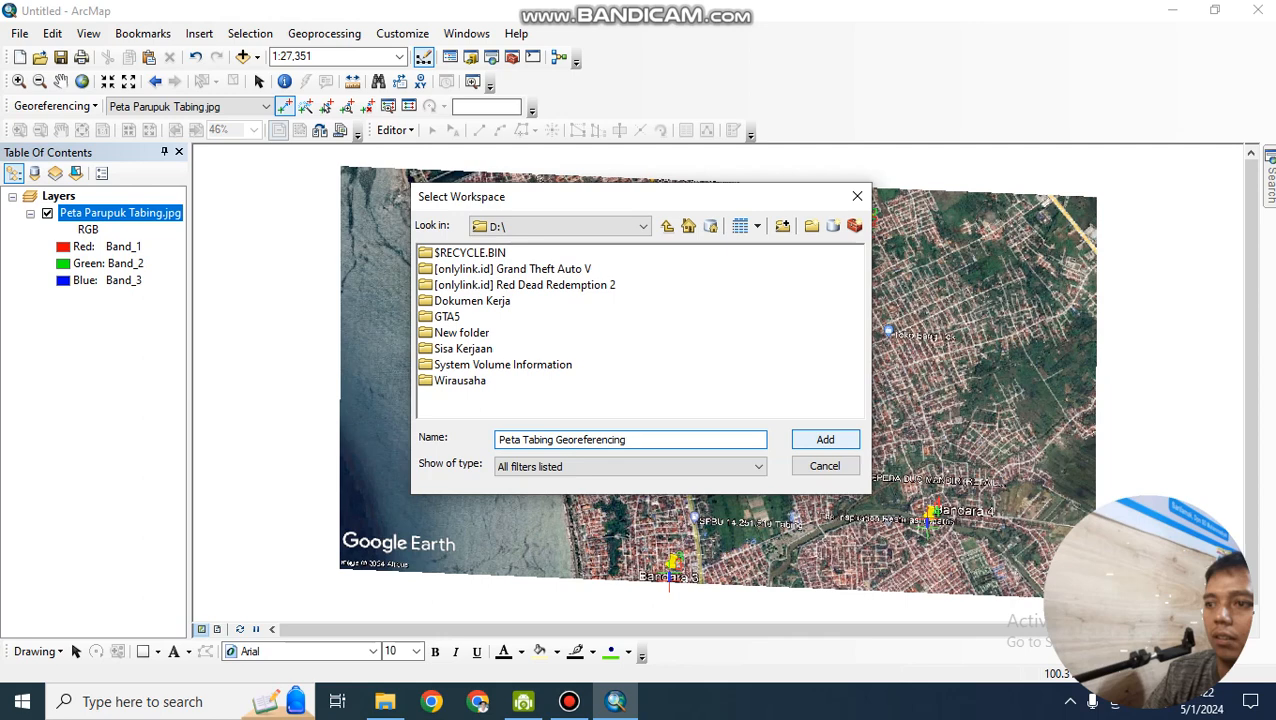
key(Return)
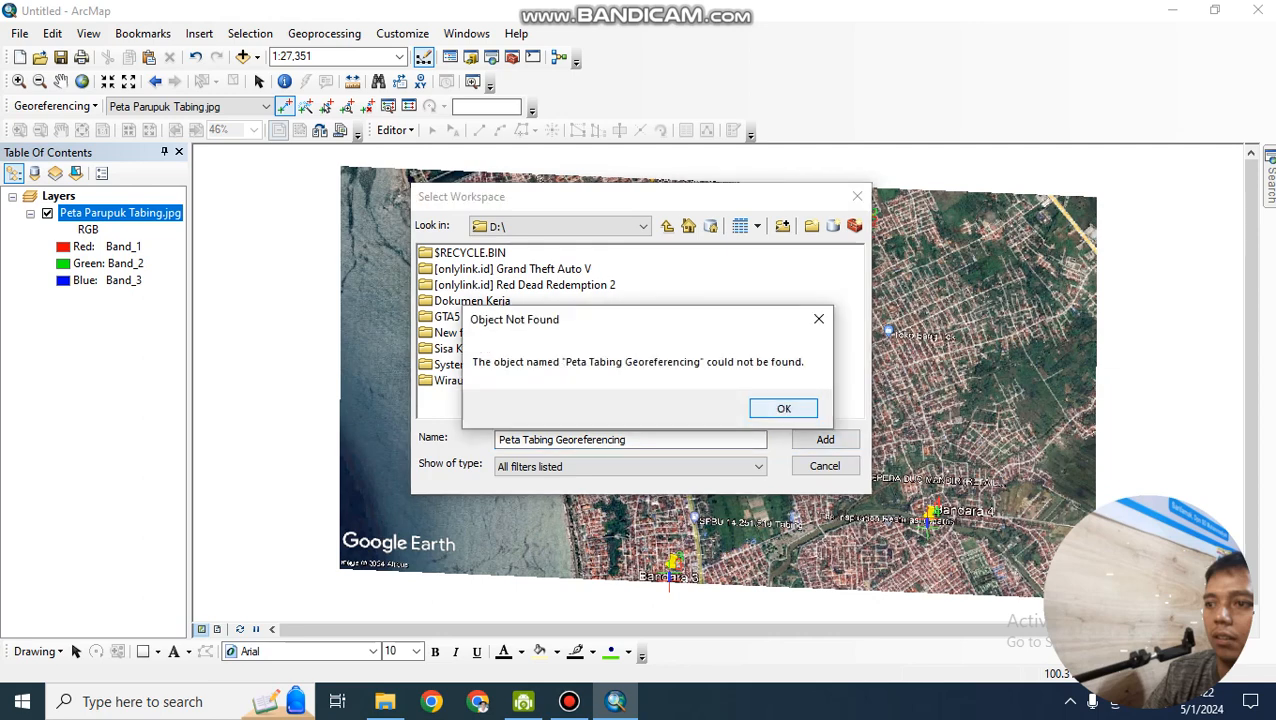
key(Return)
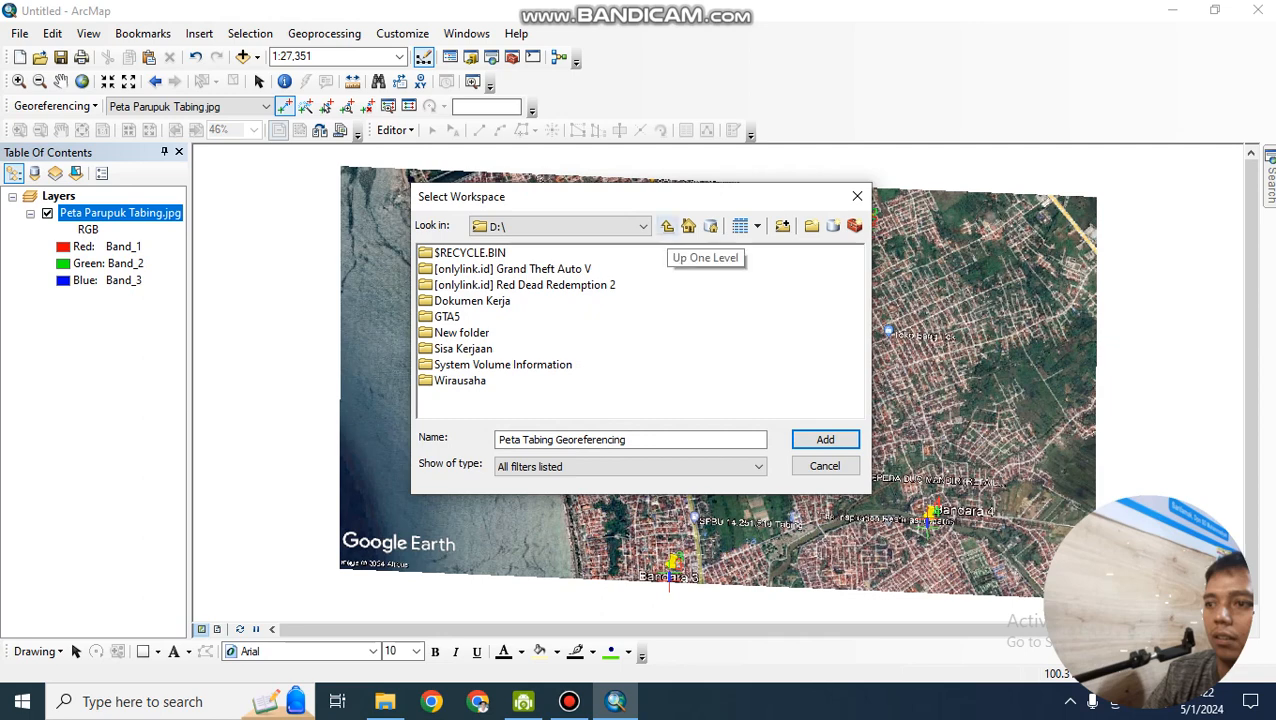
Set the rectified raster's output location to the D:\ folder connection
click(667, 226)
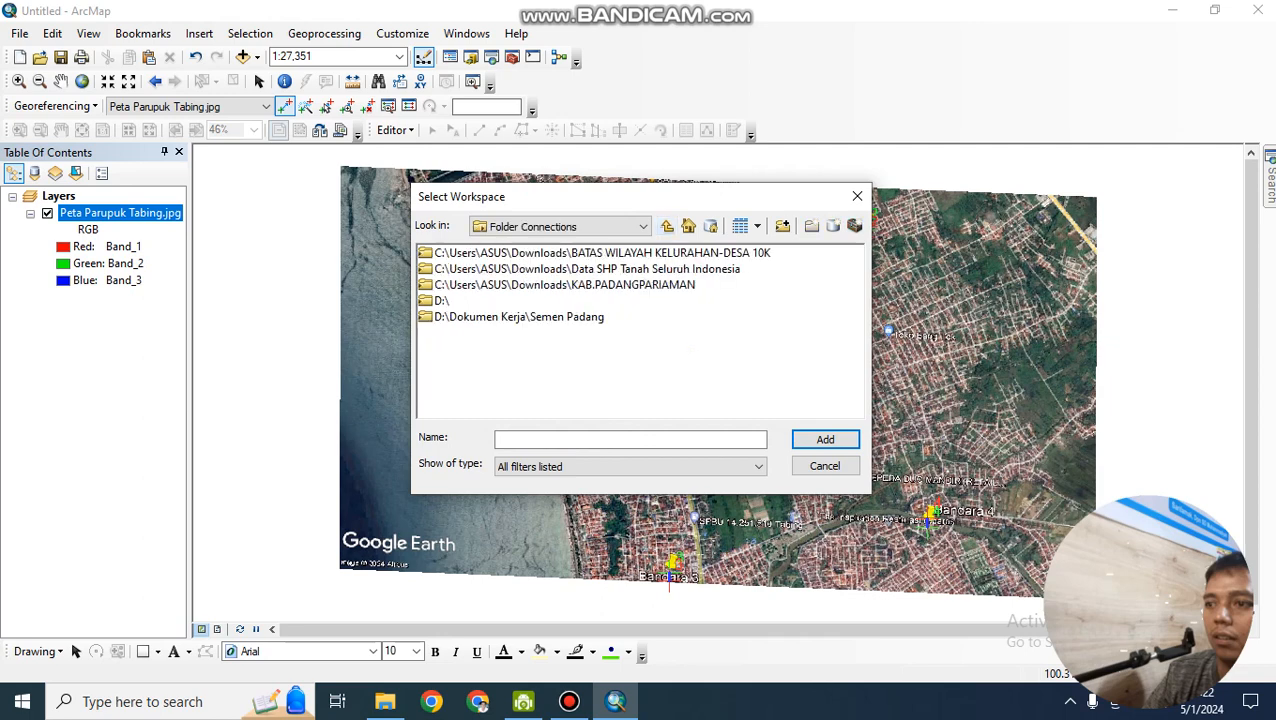
click(441, 300)
click(825, 439)
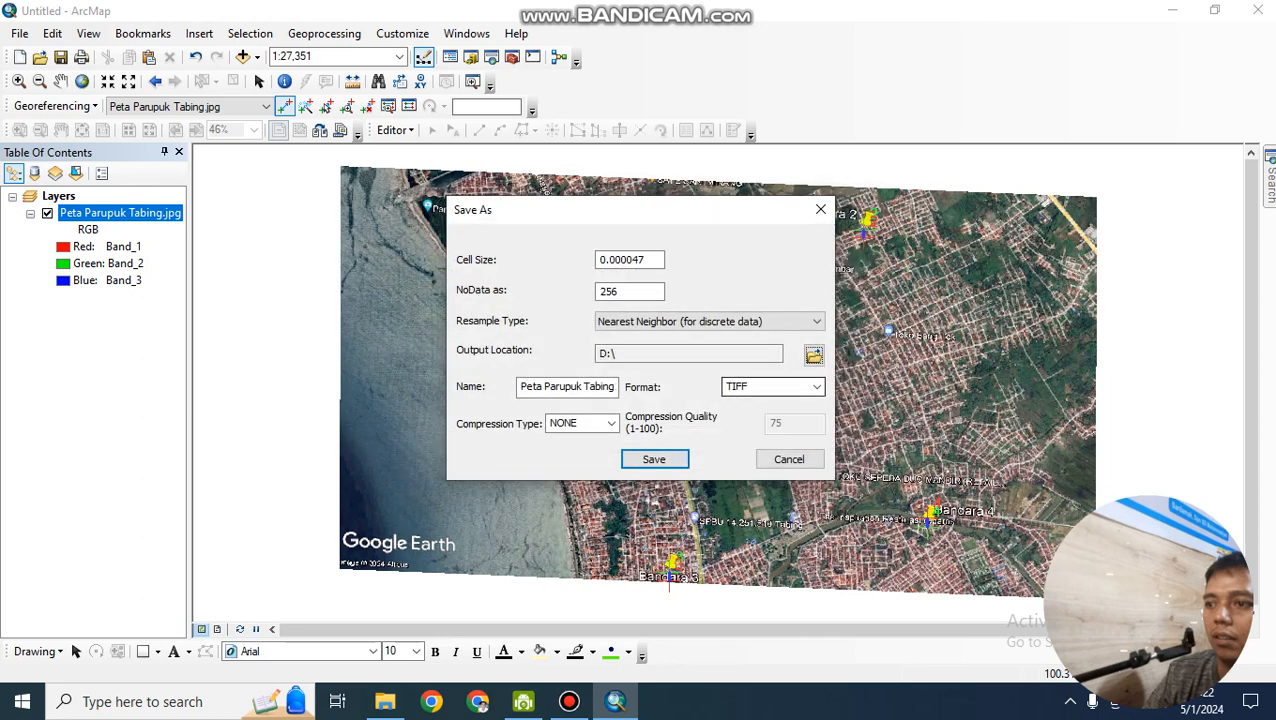
Name the rectified raster Peta Parupuk Tabing and save it in TIFF format
click(581, 386)
key(ctrl+a)
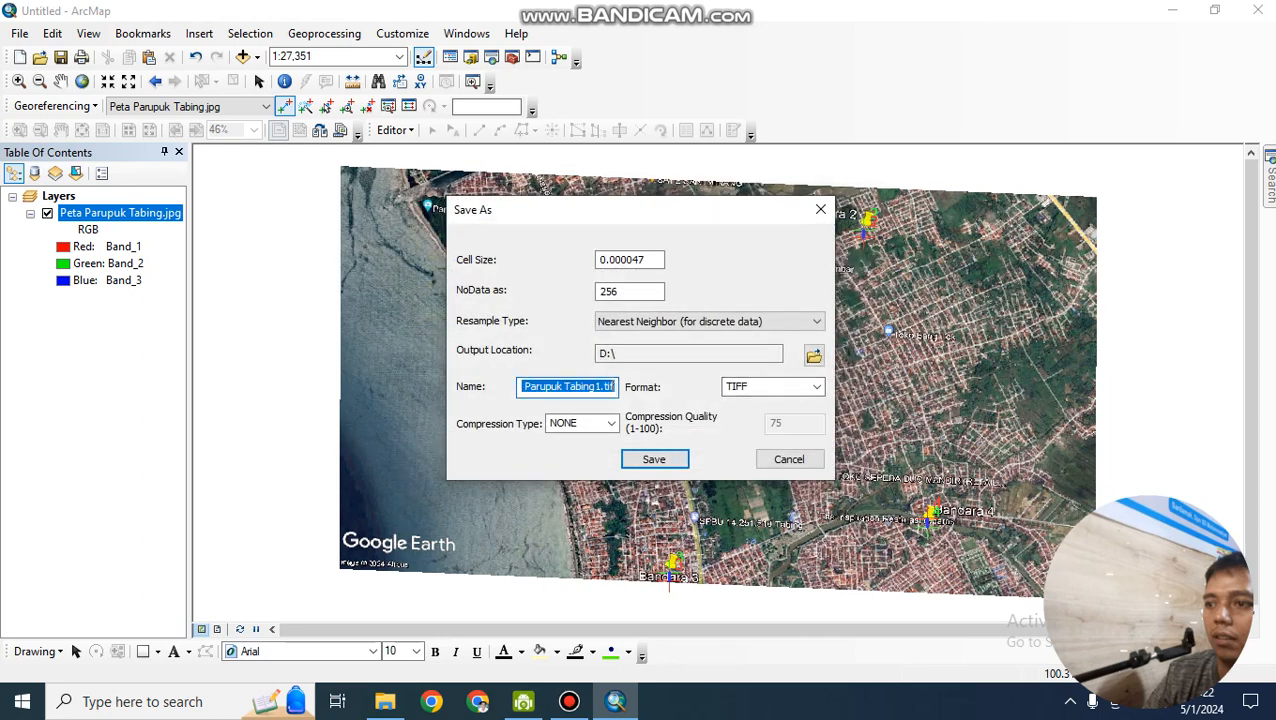
text(Peta)
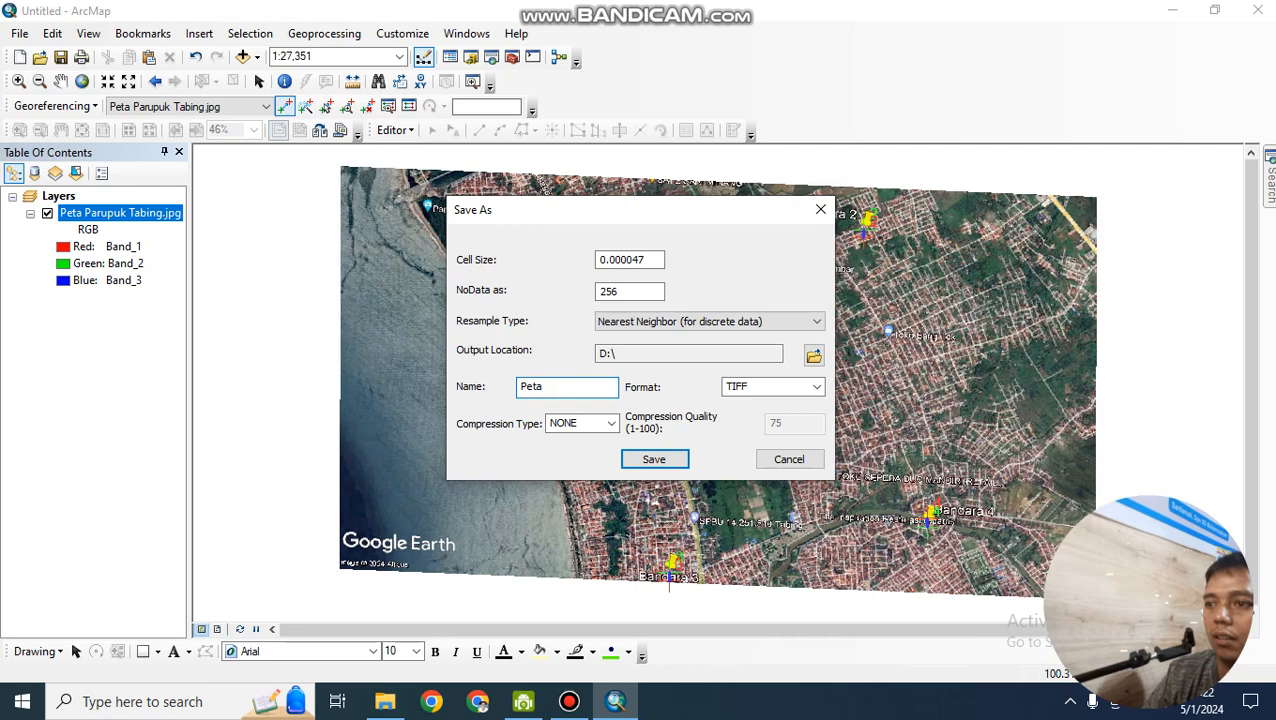
text(Parupuk Tabing)
key(Return)
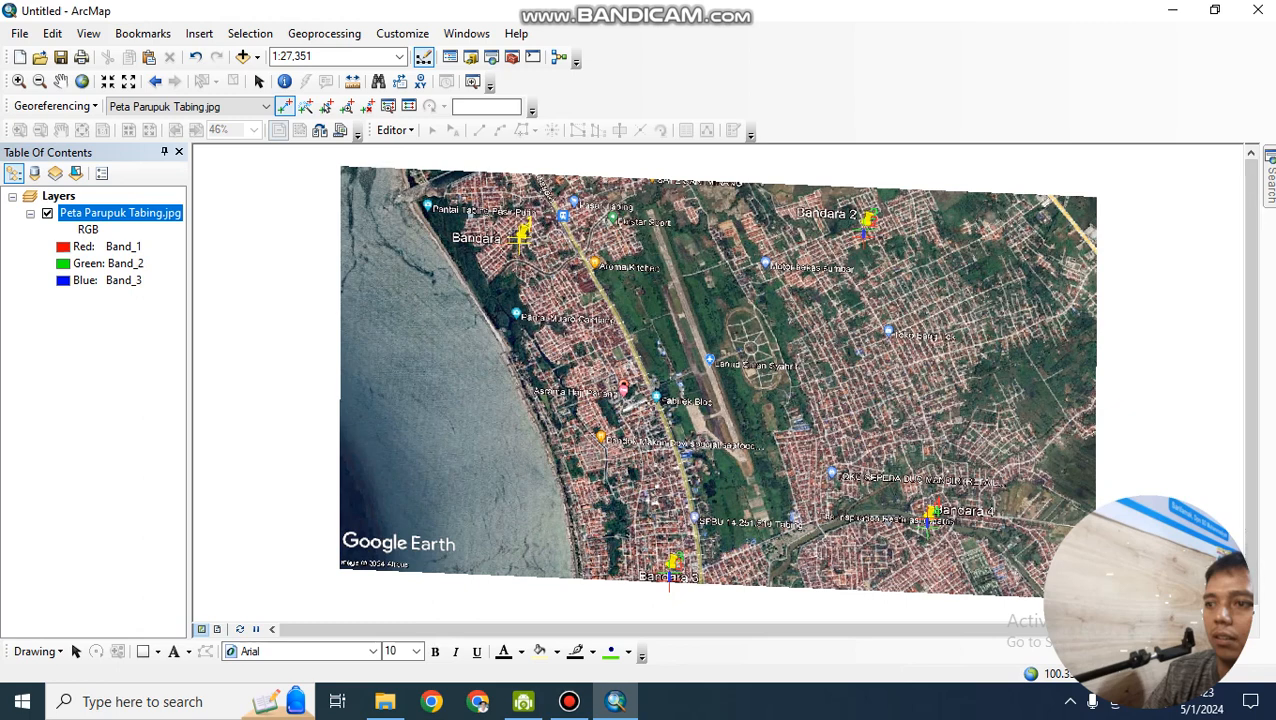
Close the Table of Contents, open the Catalog and refresh the D:\ folder connection
click(179, 152)
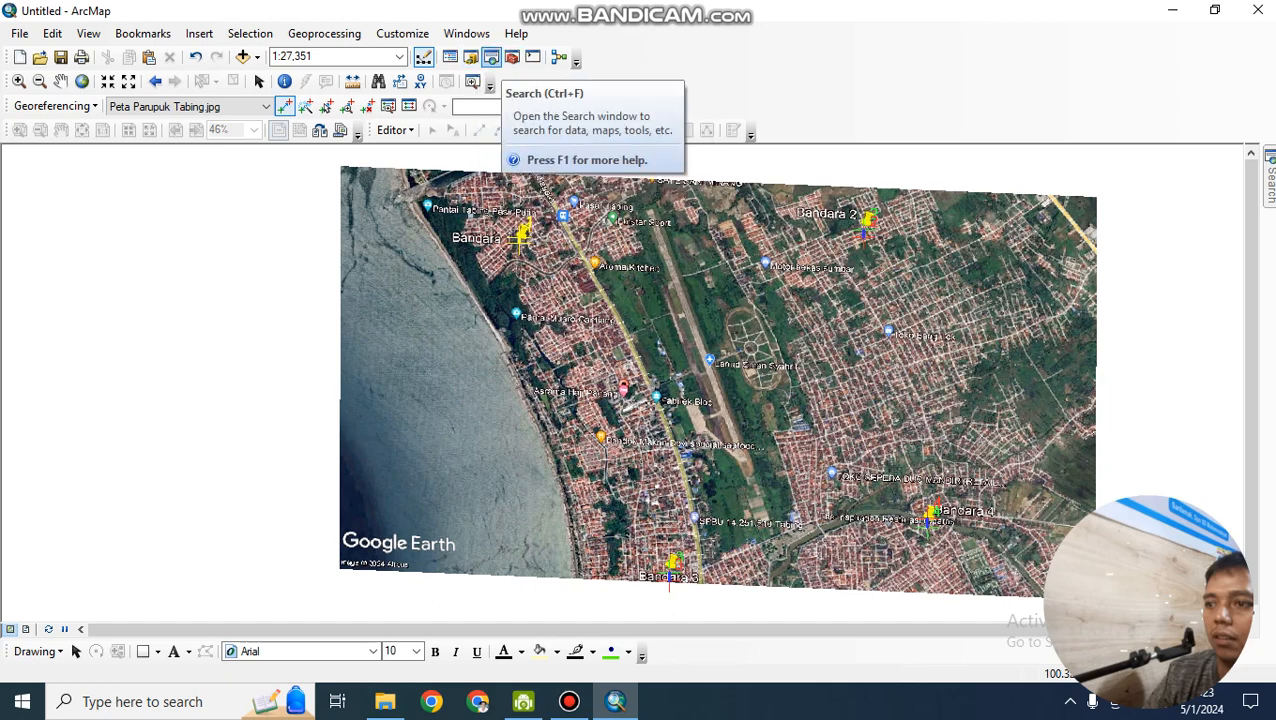
click(470, 57)
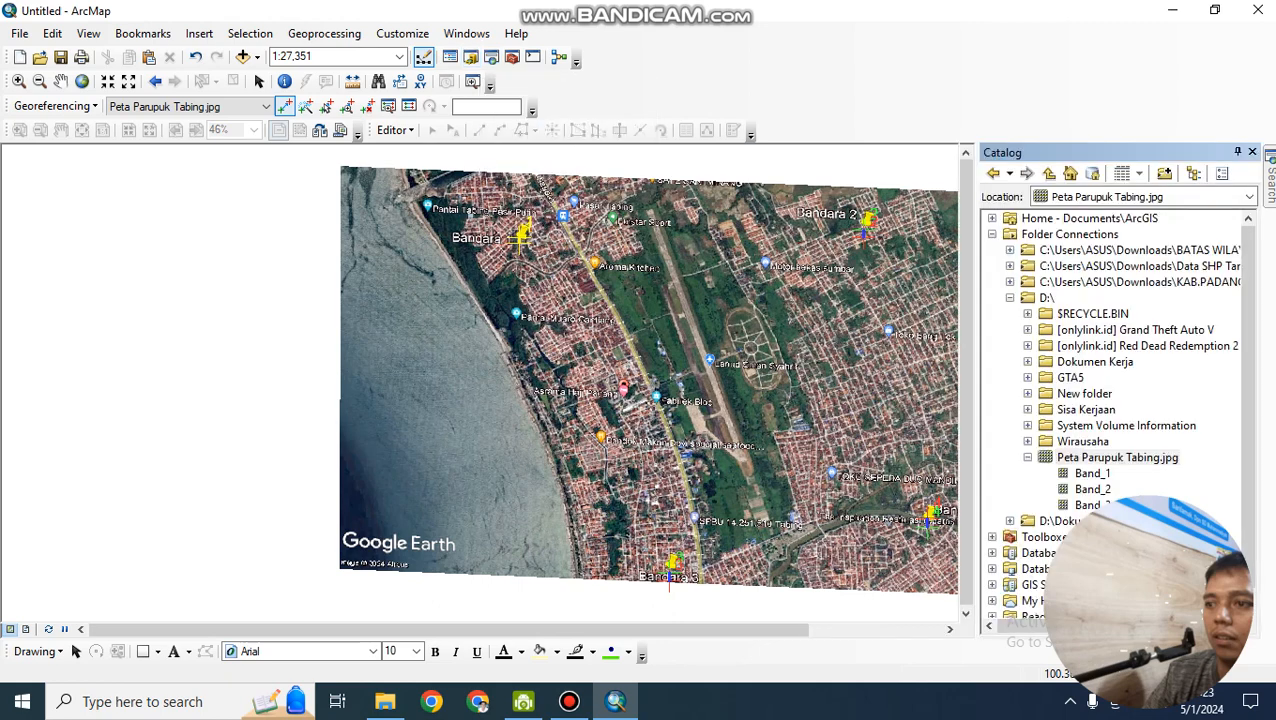
click(1028, 457)
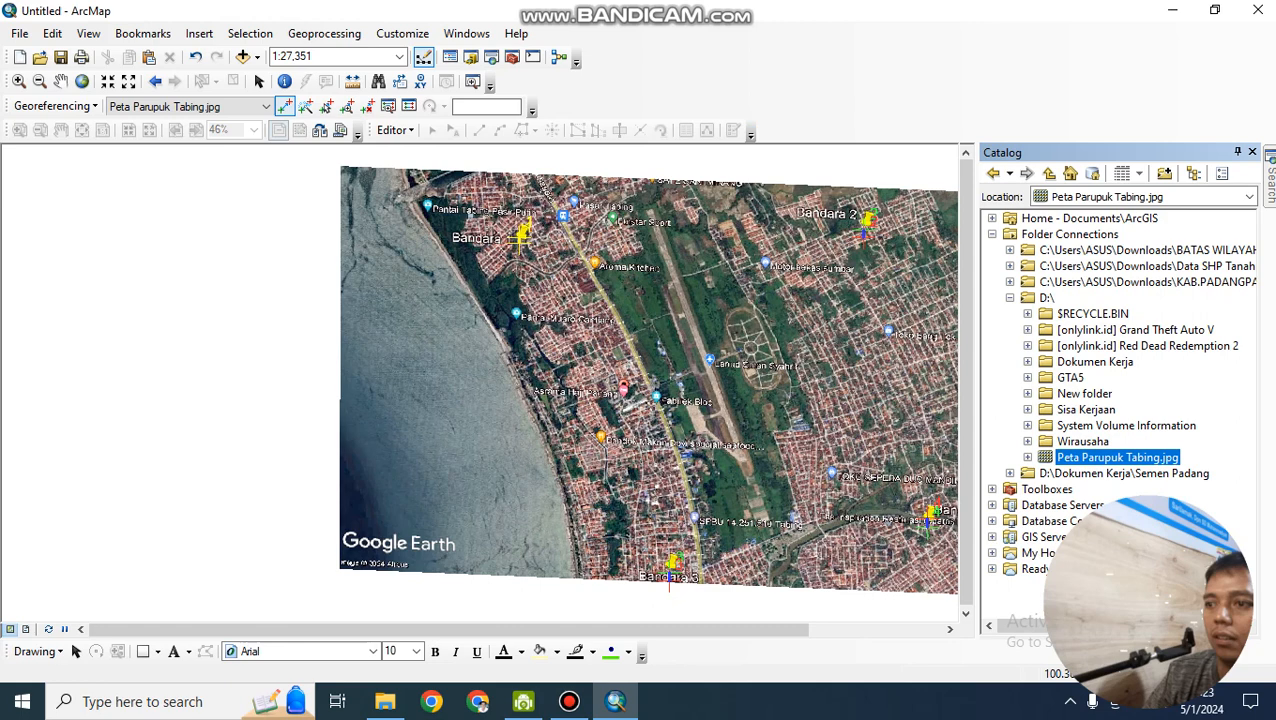
click(1046, 298)
right_click(1040, 298)
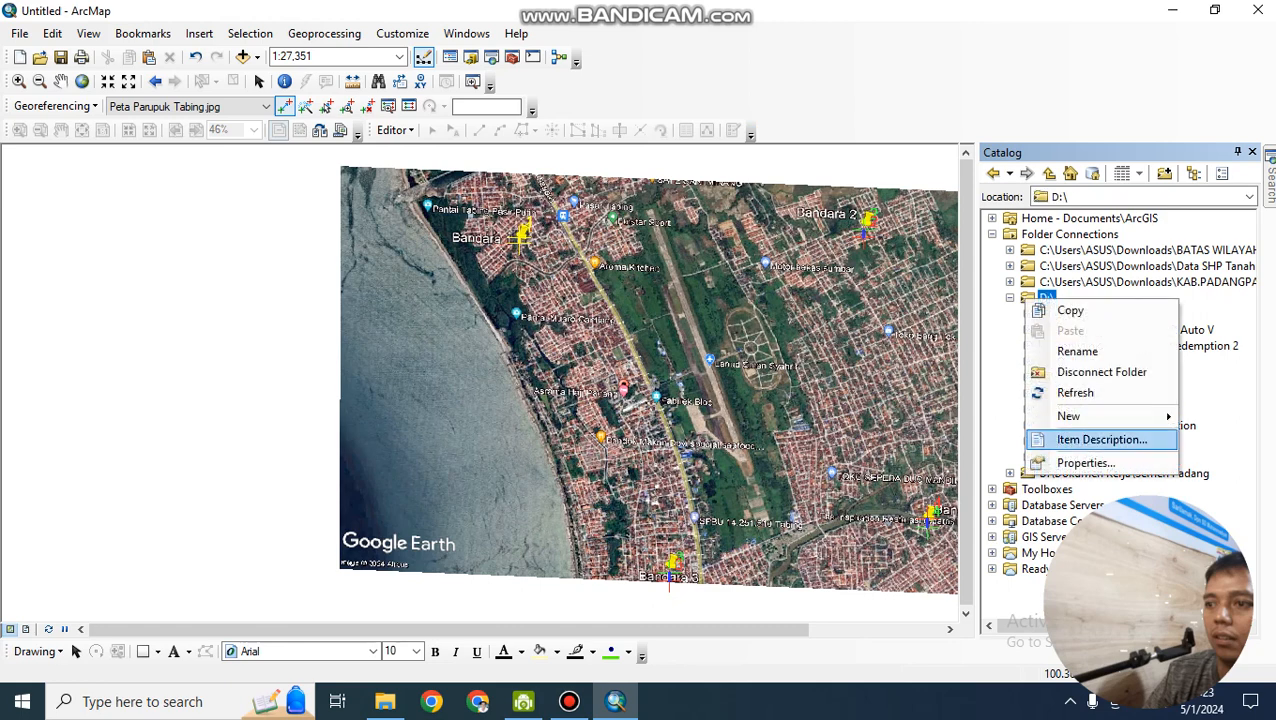
click(1068, 393)
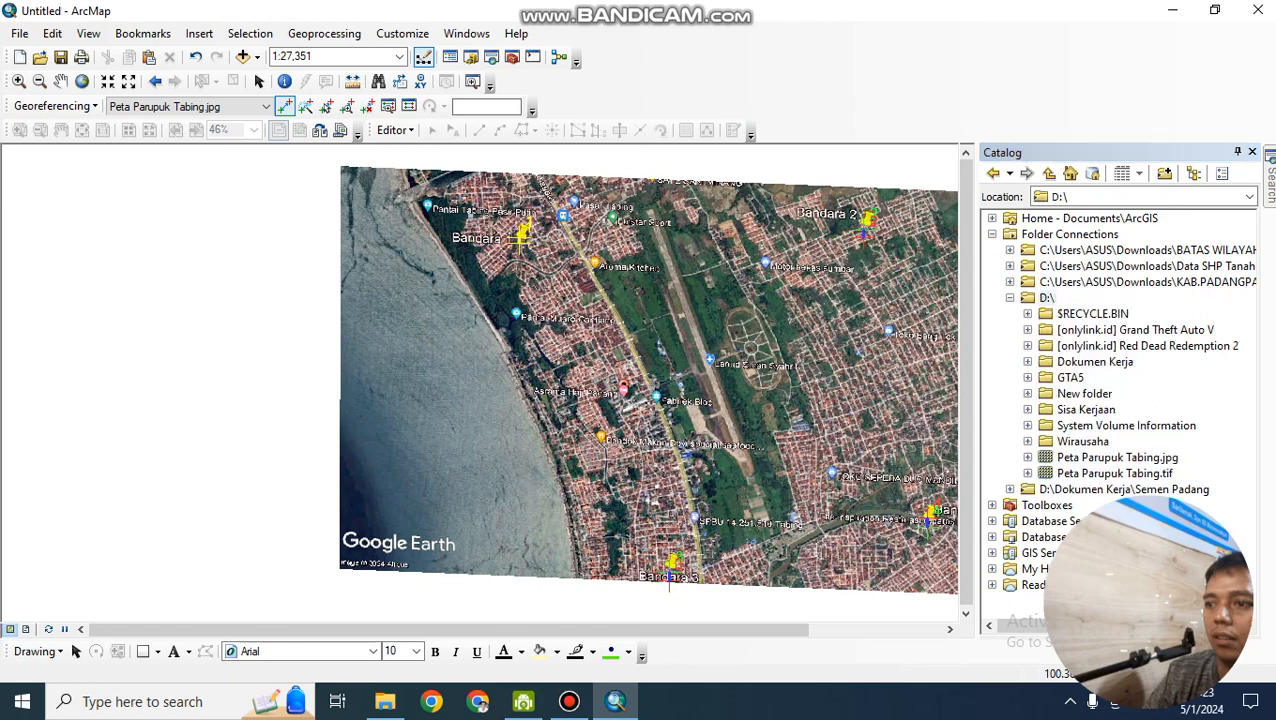
Select Peta Parupuk Tabing.tif in the Catalog and show the Table of Contents again
click(1114, 473)
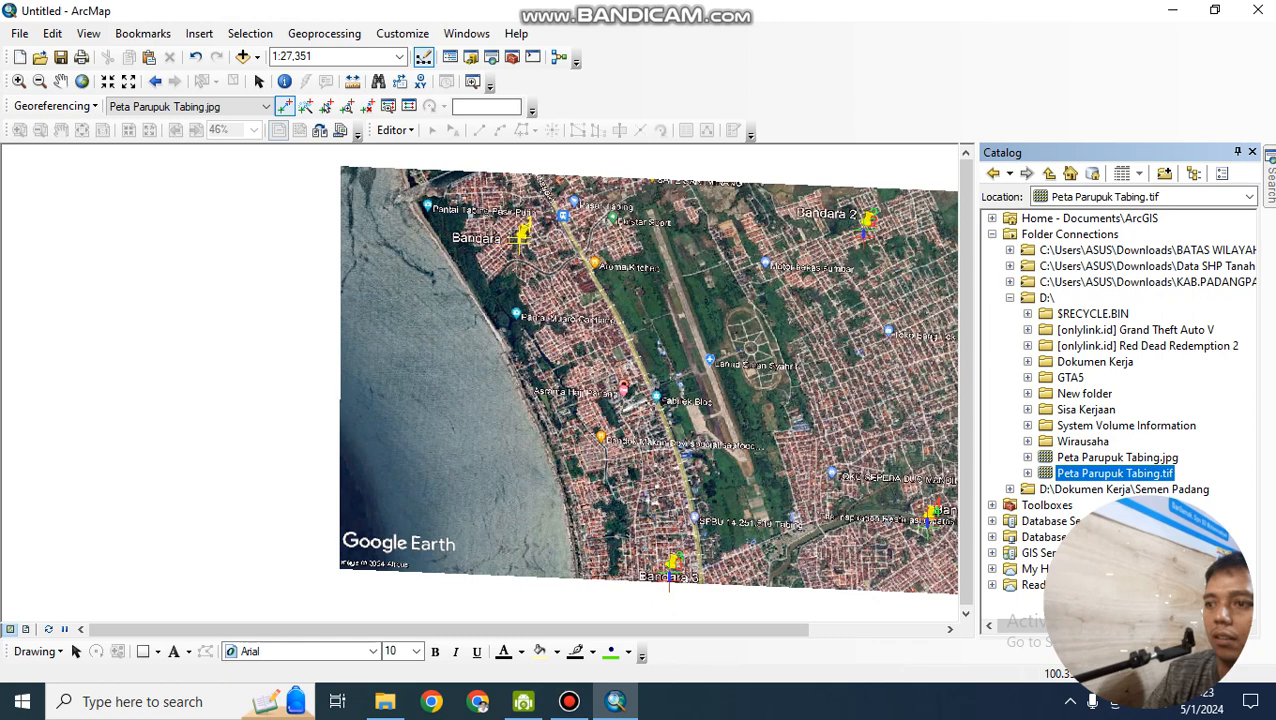
click(466, 34)
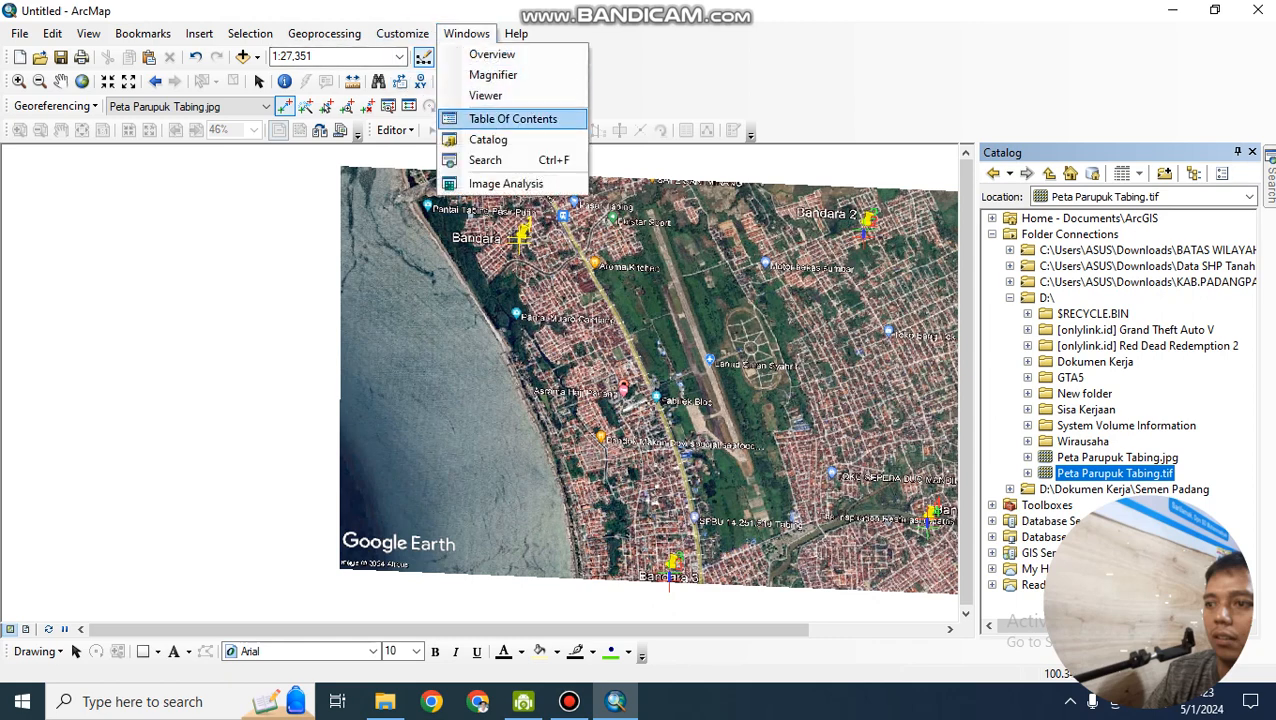
click(510, 118)
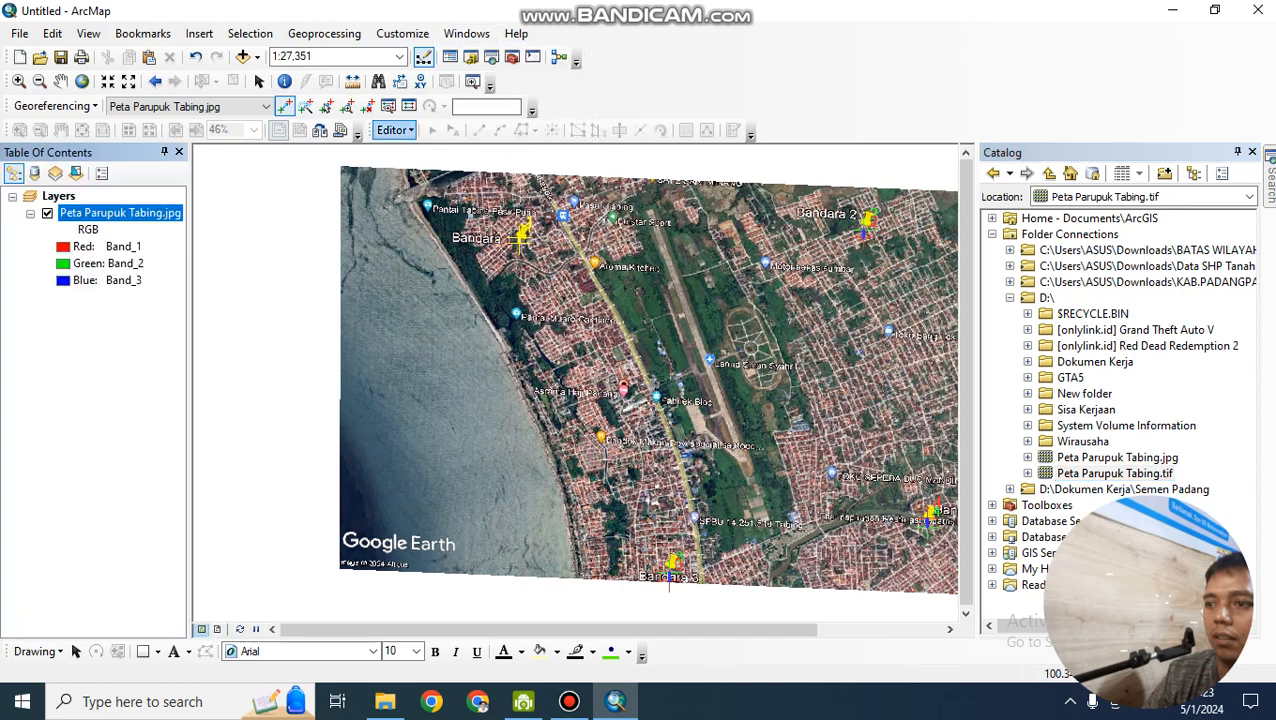